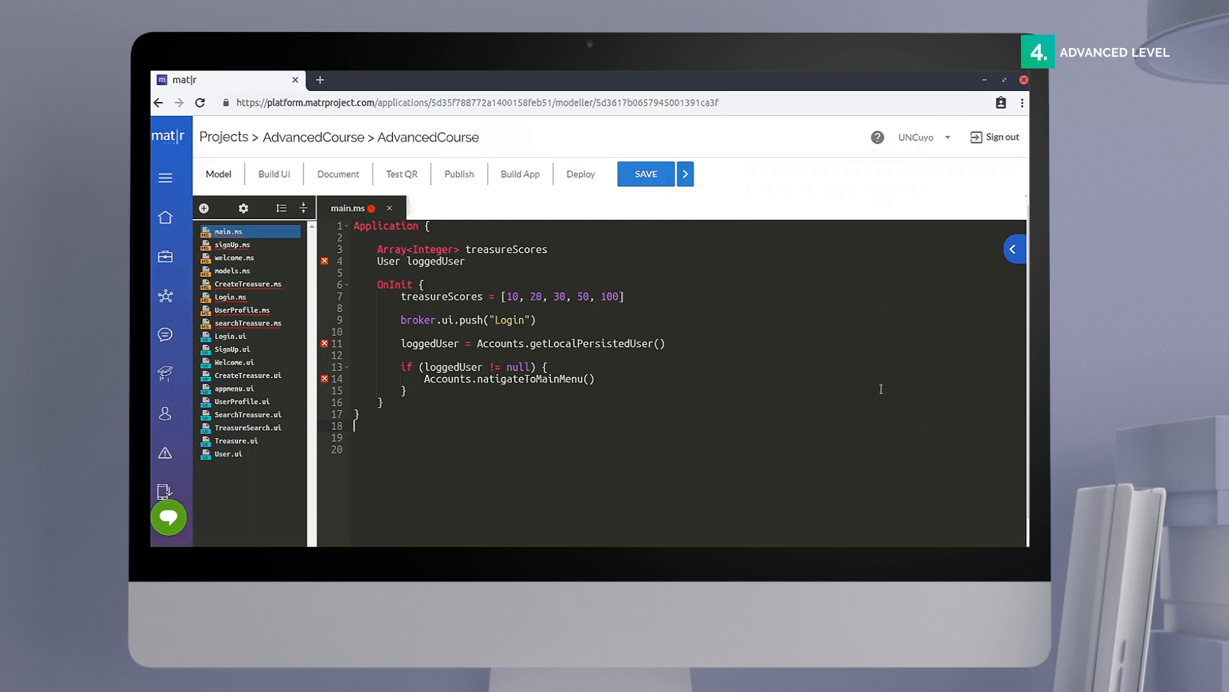
Step: Open the Login layout of the AdvancedCourse project in the UI builder
click(271, 179)
double_click(270, 178)
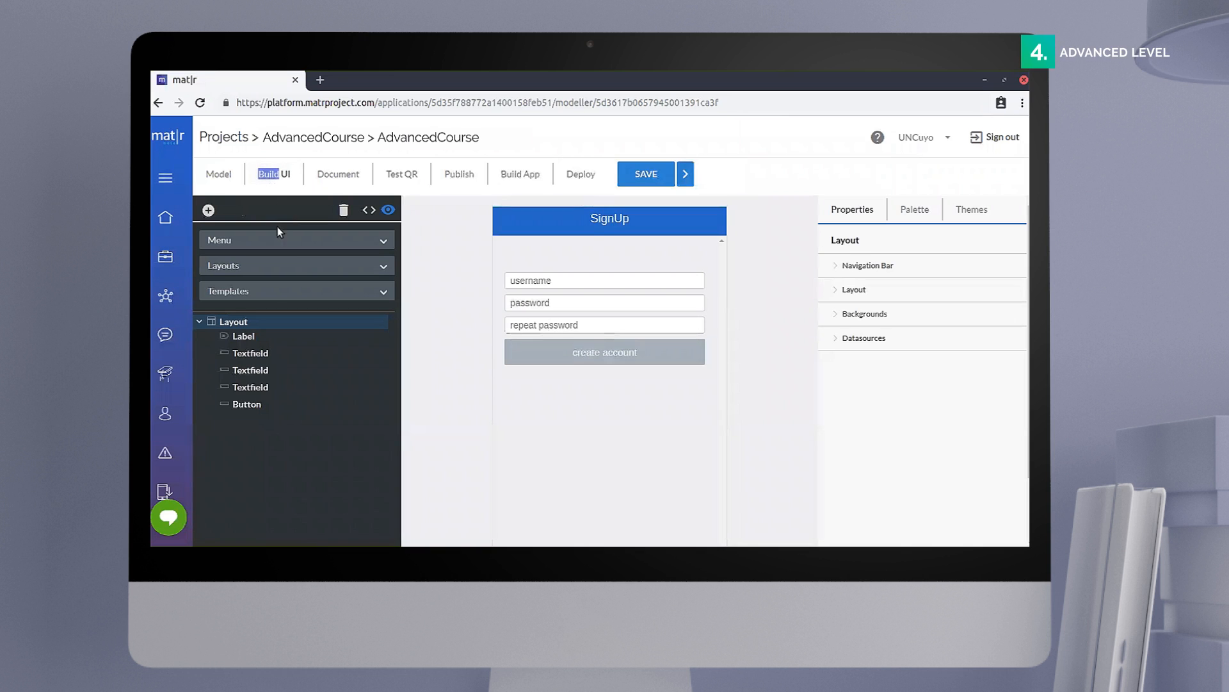
click(387, 269)
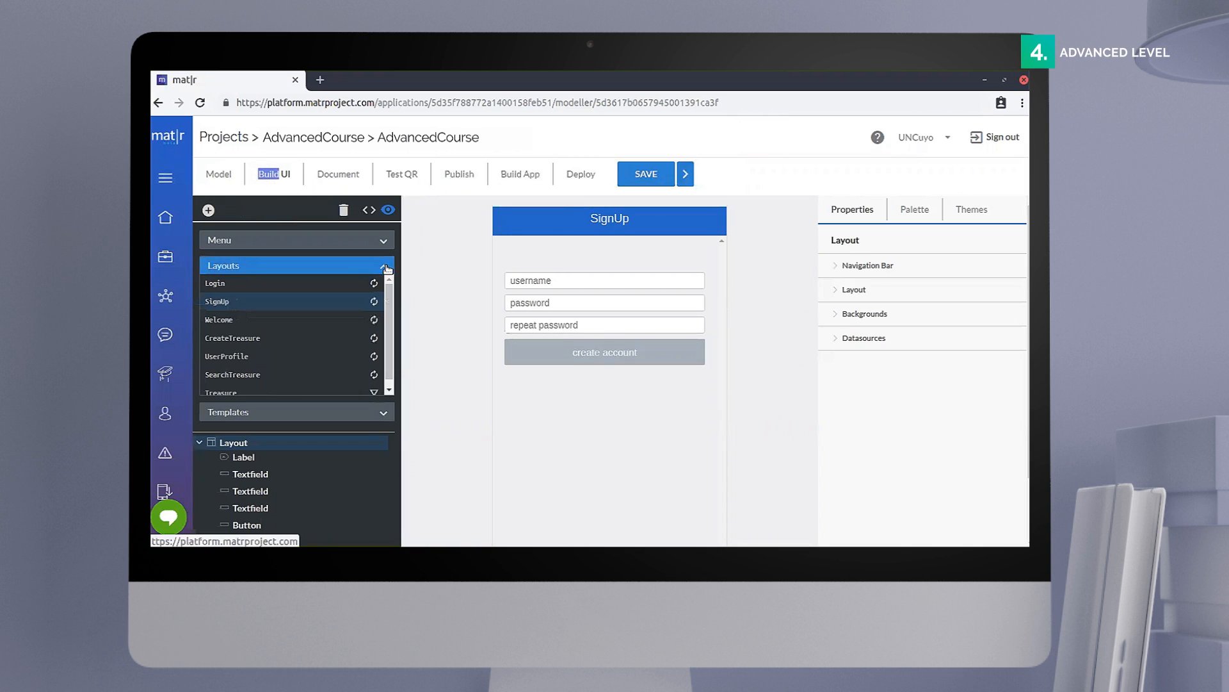
click(302, 286)
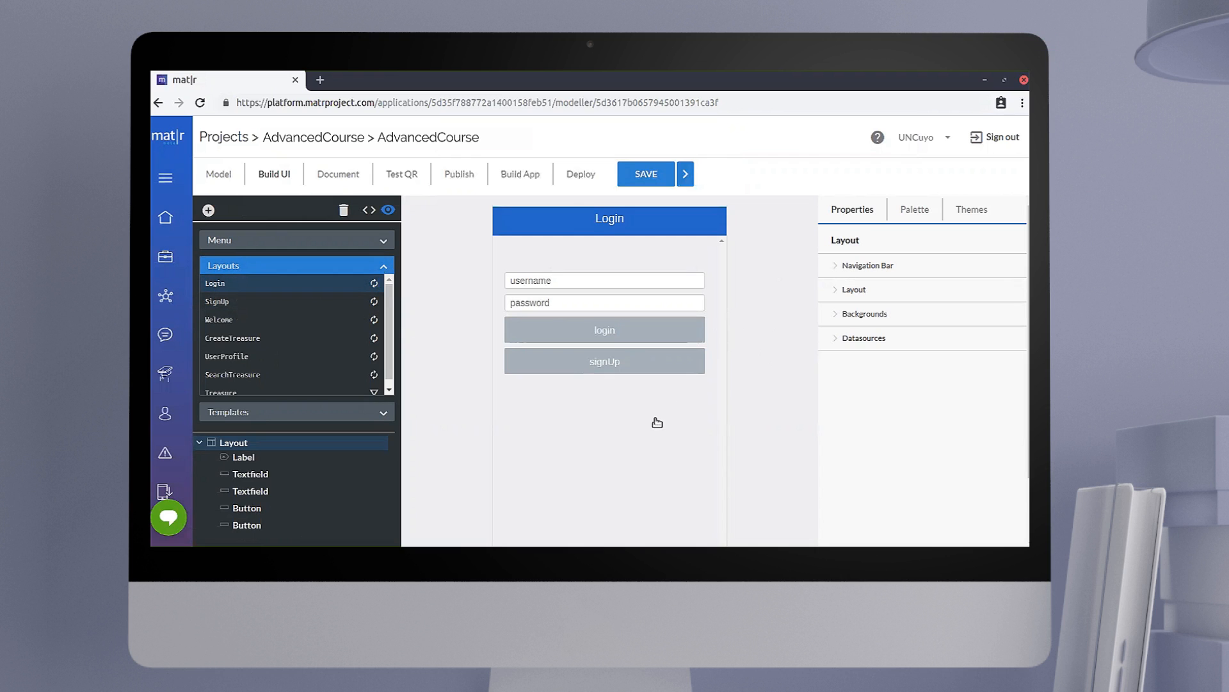
Step: Make the Login layout's navigation bar not visible
click(876, 268)
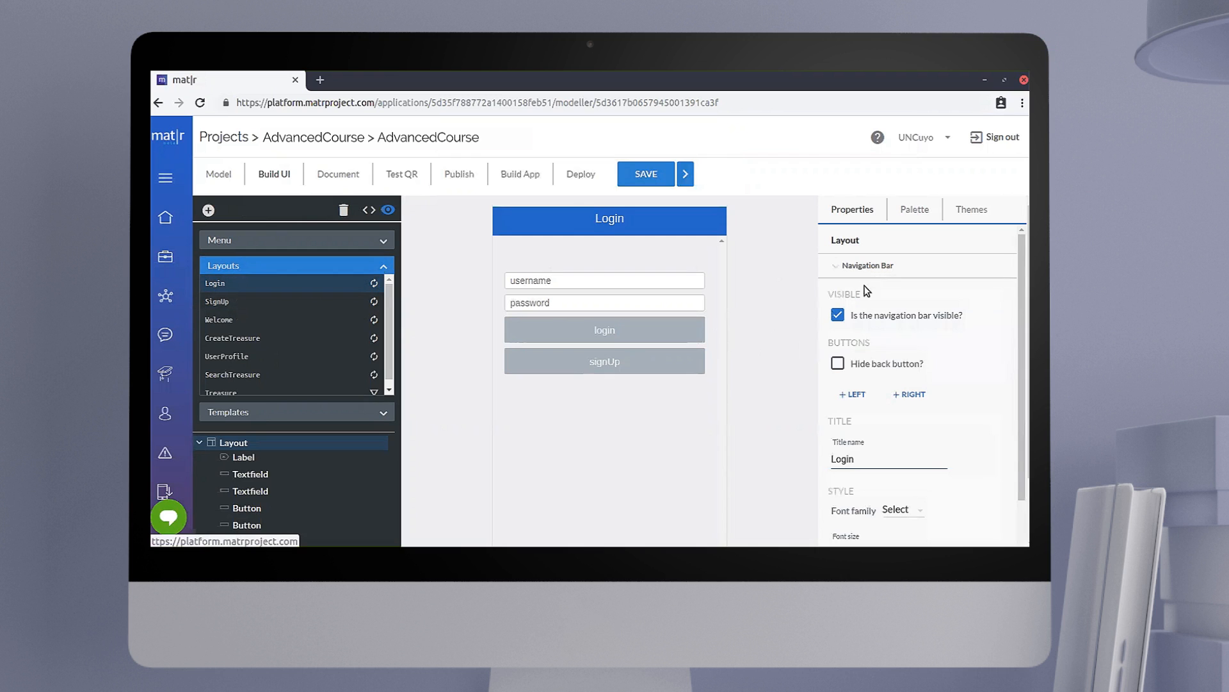
click(838, 315)
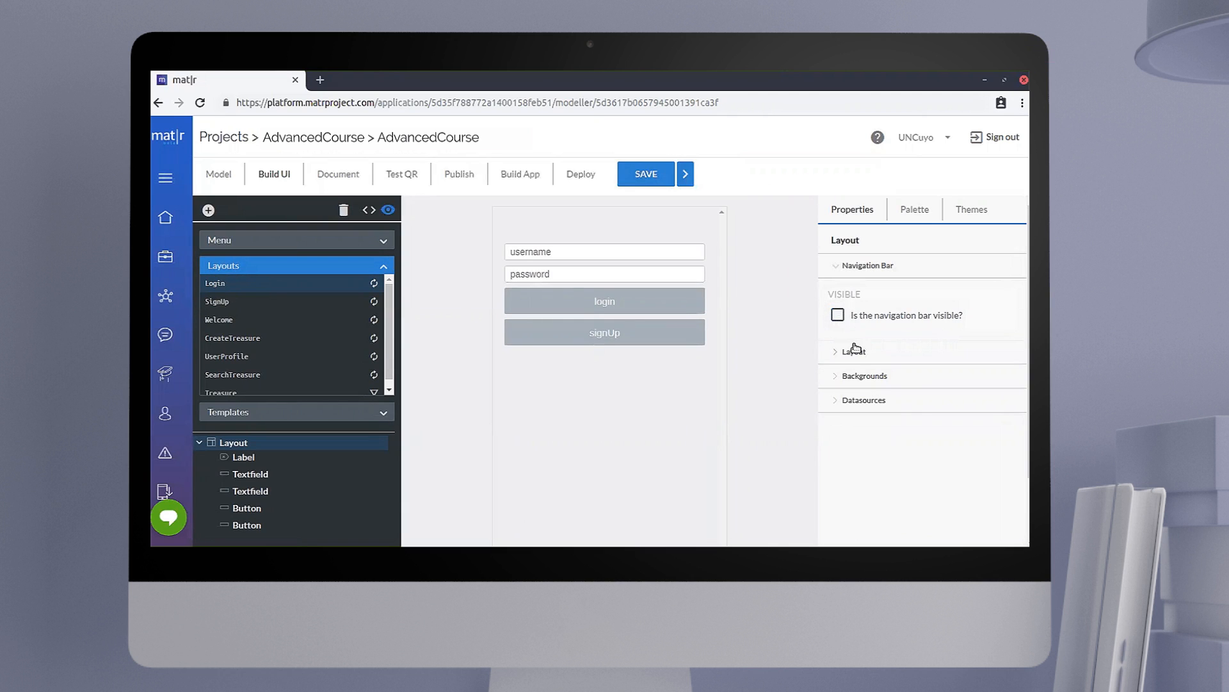
click(839, 269)
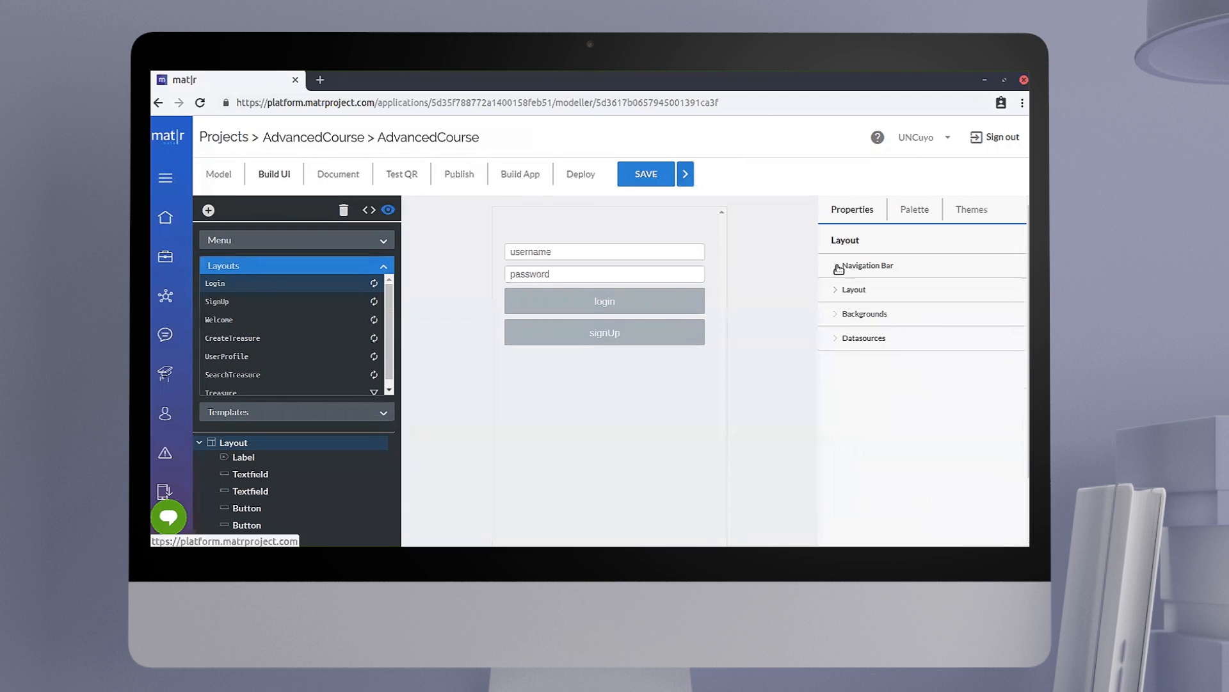
Step: Give the Login layout a border with width 5 and color #D3B65AFF
click(839, 293)
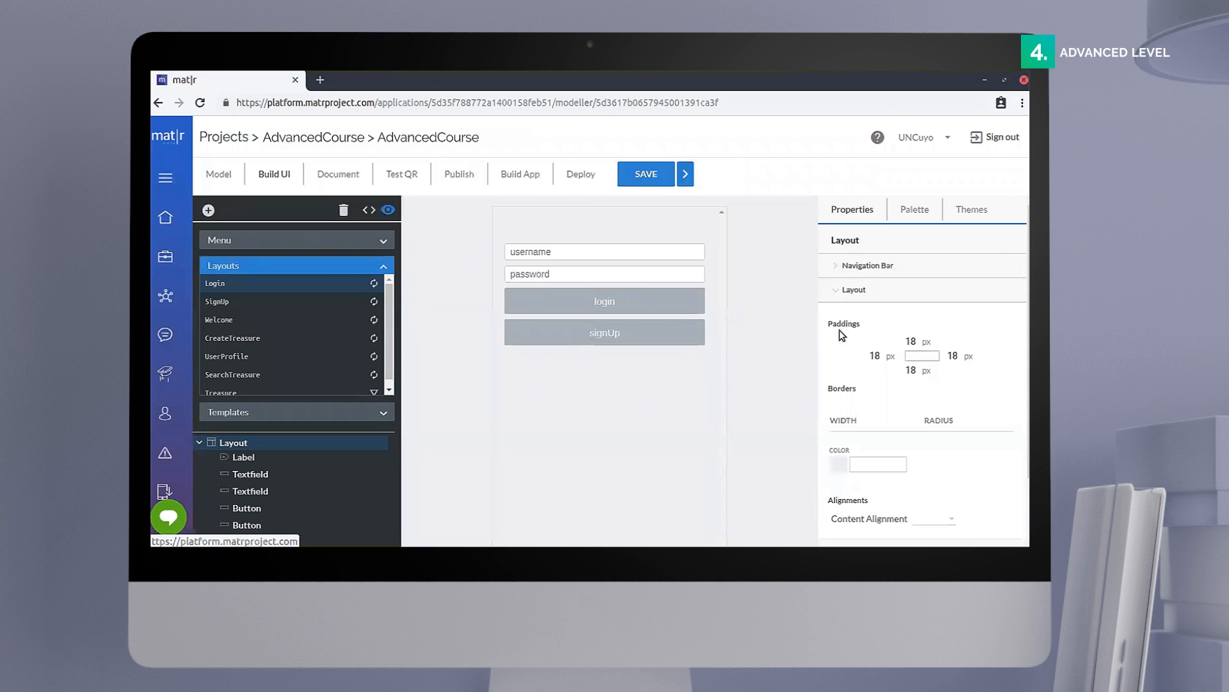
click(855, 422)
text(5)
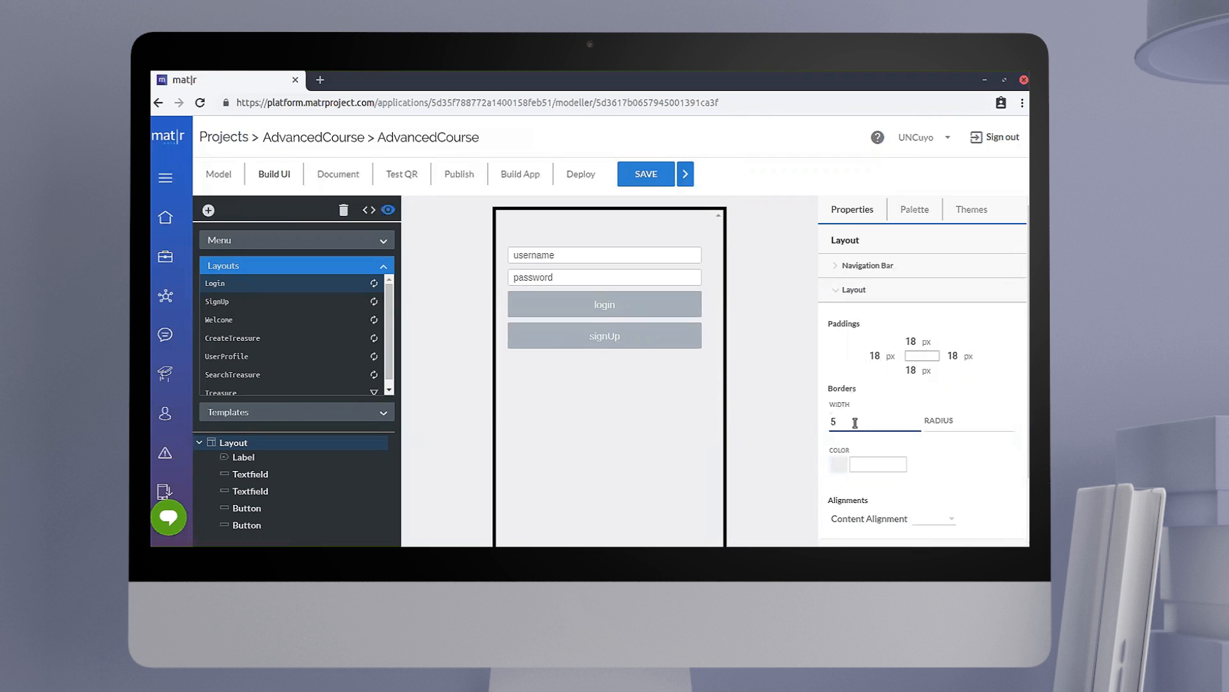
click(861, 469)
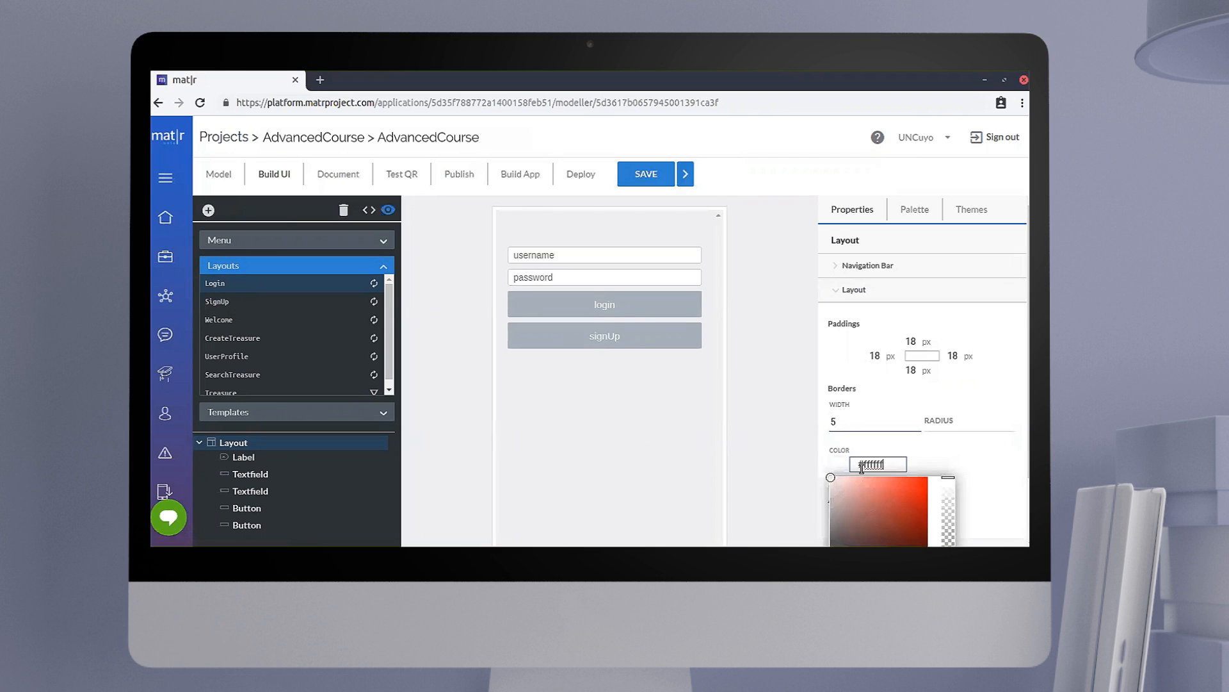
key(BackSpace)
key(BackSpace)
key(BackSpace)
key(BackSpace)
key(BackSpace)
key(BackSpace)
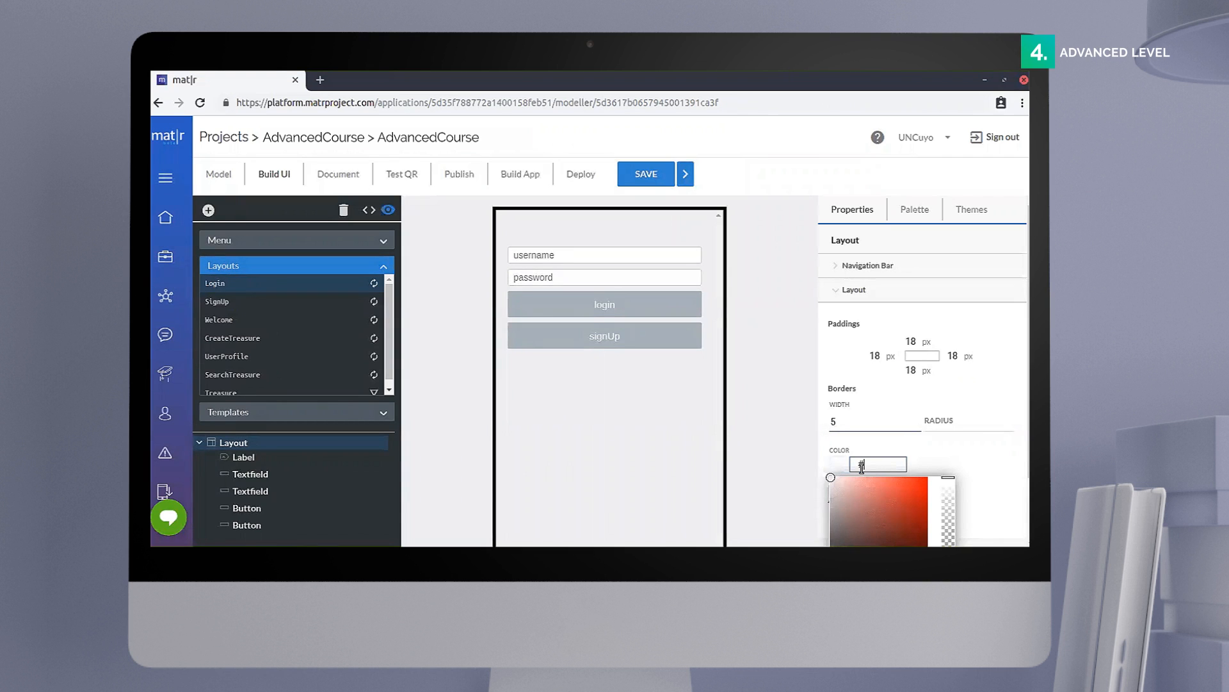
text(D3B)
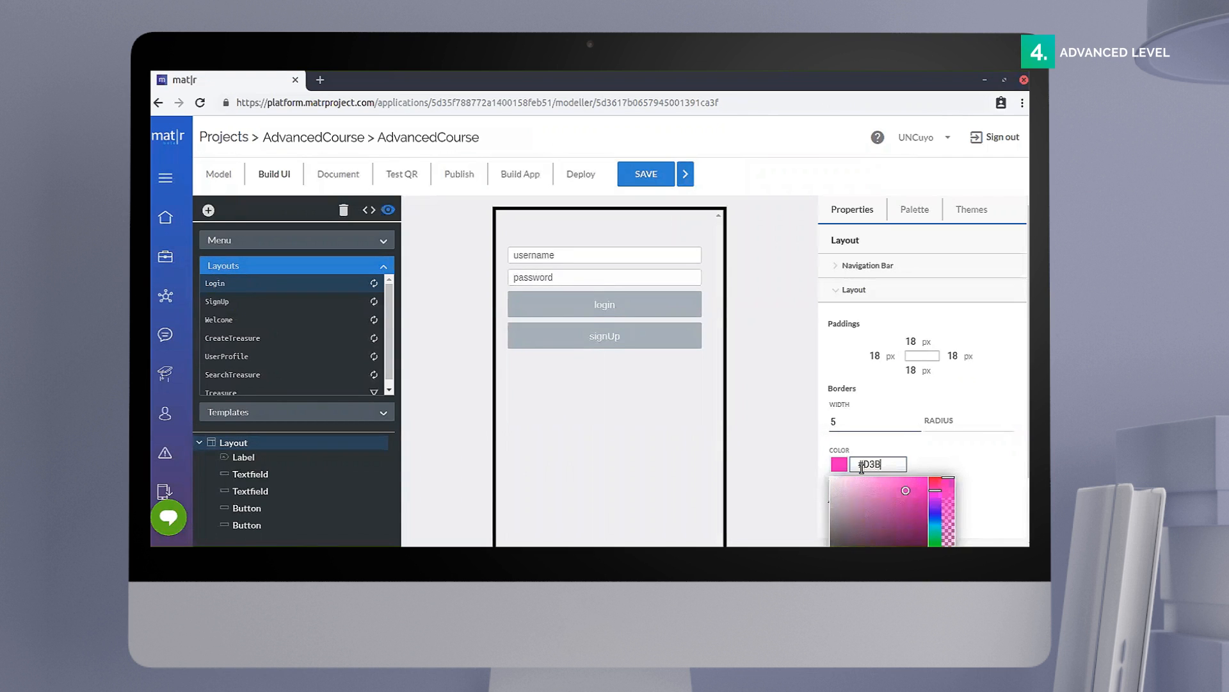
text(65A)
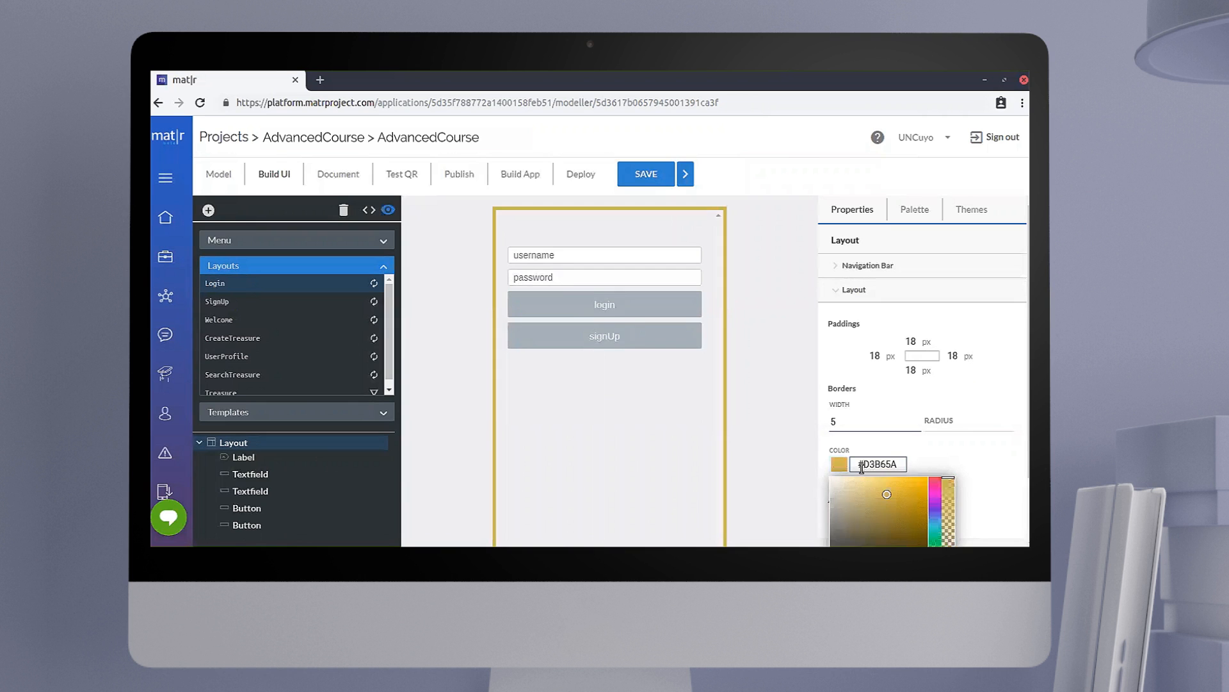
text(FF)
click(959, 467)
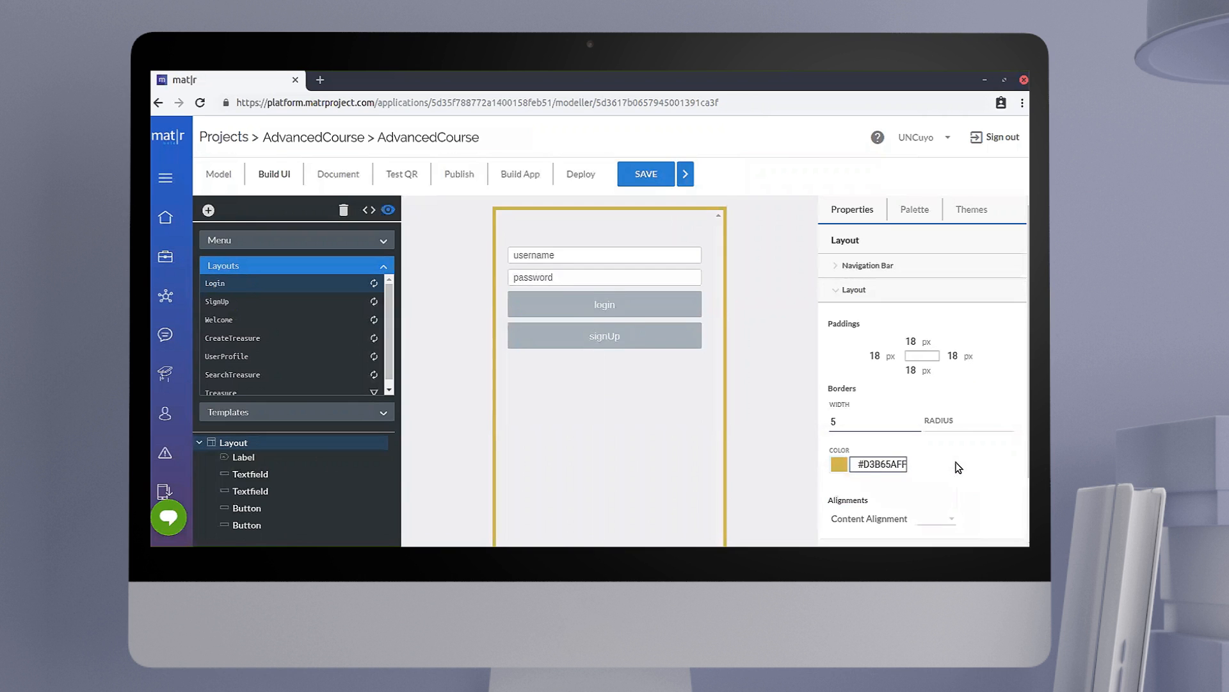
Step: Set the Login layout's content alignment to Center
scroll(958, 466, down, 1)
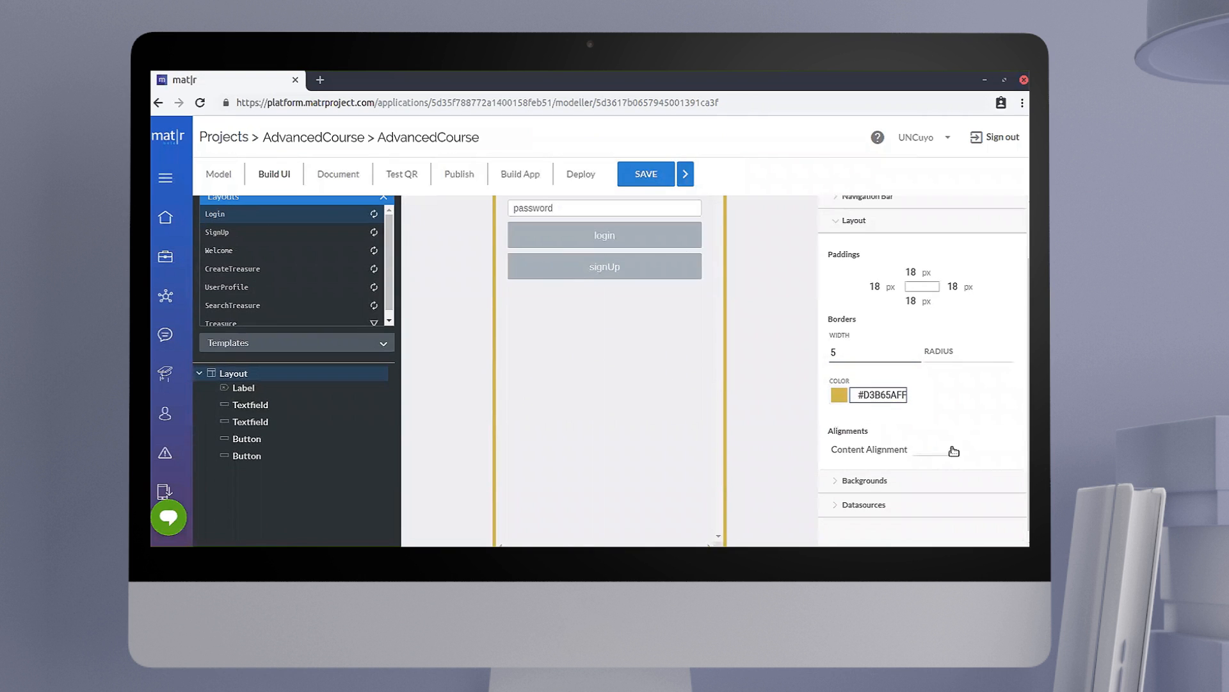
click(952, 451)
click(938, 480)
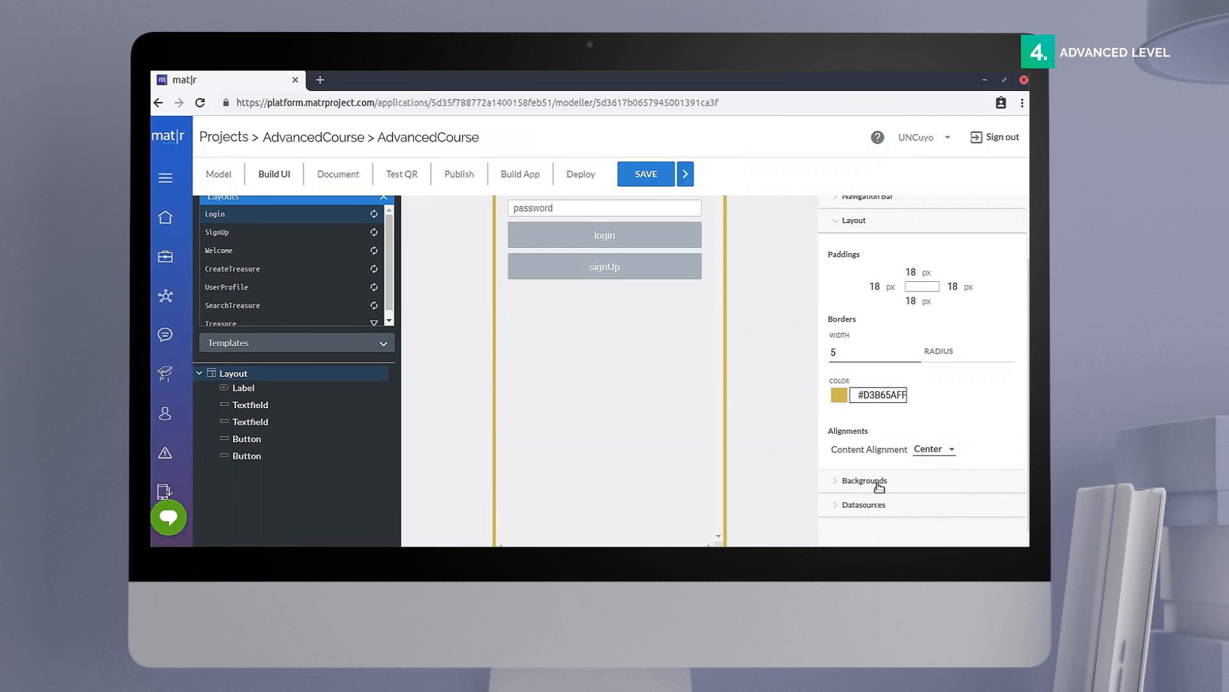
click(852, 220)
Step: Set the Login layout's background color to #9C9070FF
scroll(872, 298, up, 1)
click(875, 313)
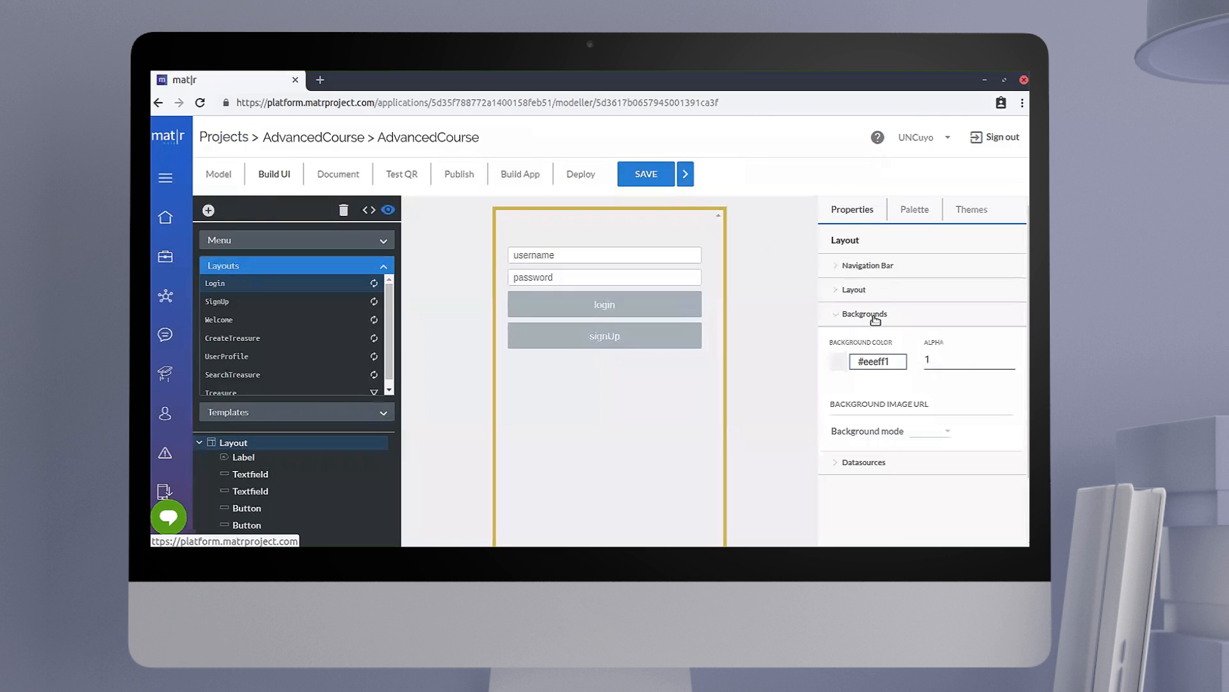
click(899, 360)
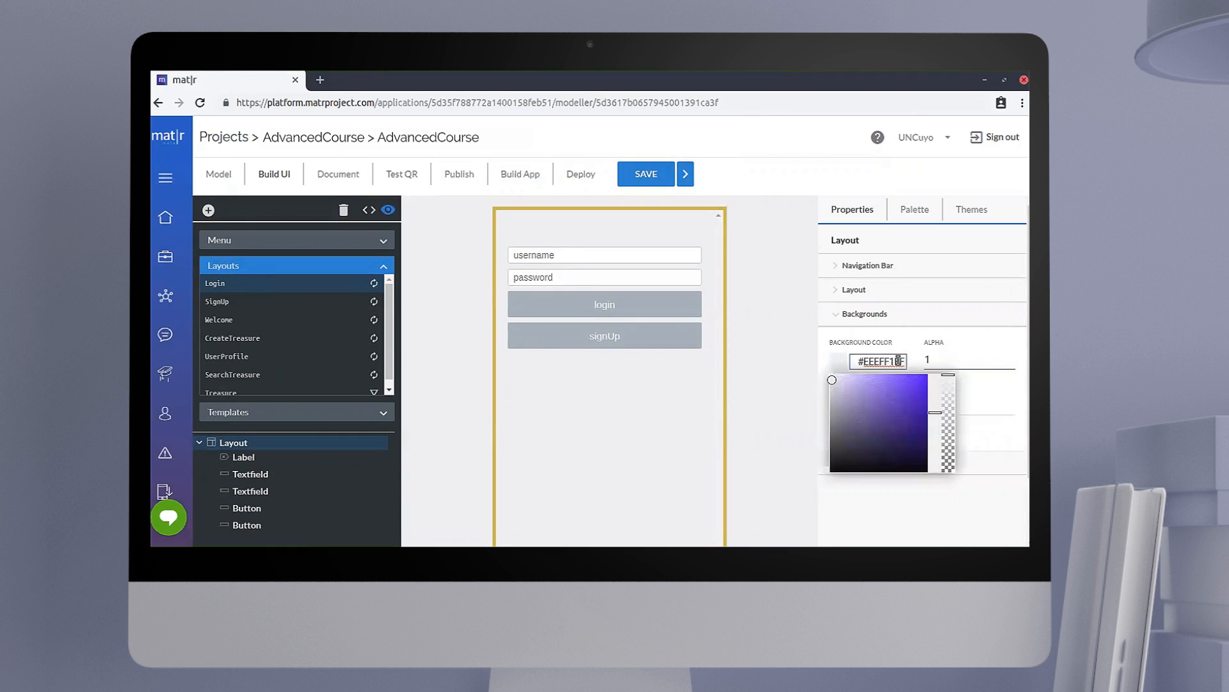
key(BackSpace)
key(BackSpace)
key(BackSpace)
key(BackSpace)
key(BackSpace)
key(BackSpace)
key(BackSpace)
key(BackSpace)
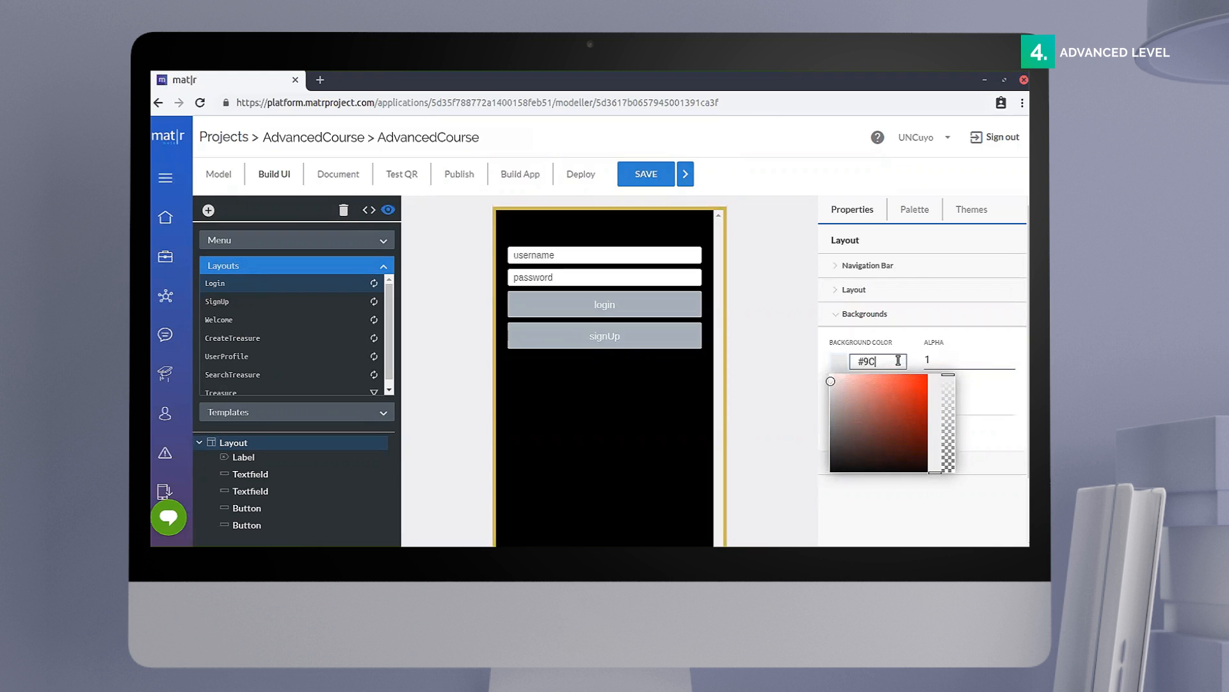
text(9C907)
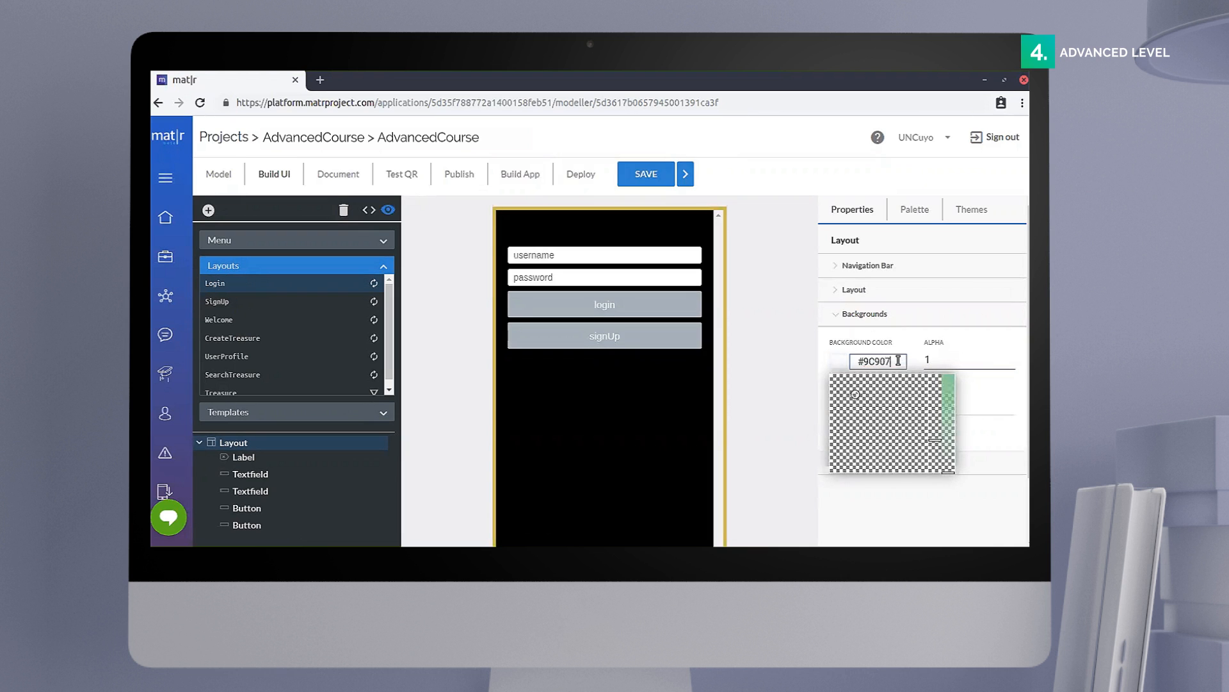
text(0FF)
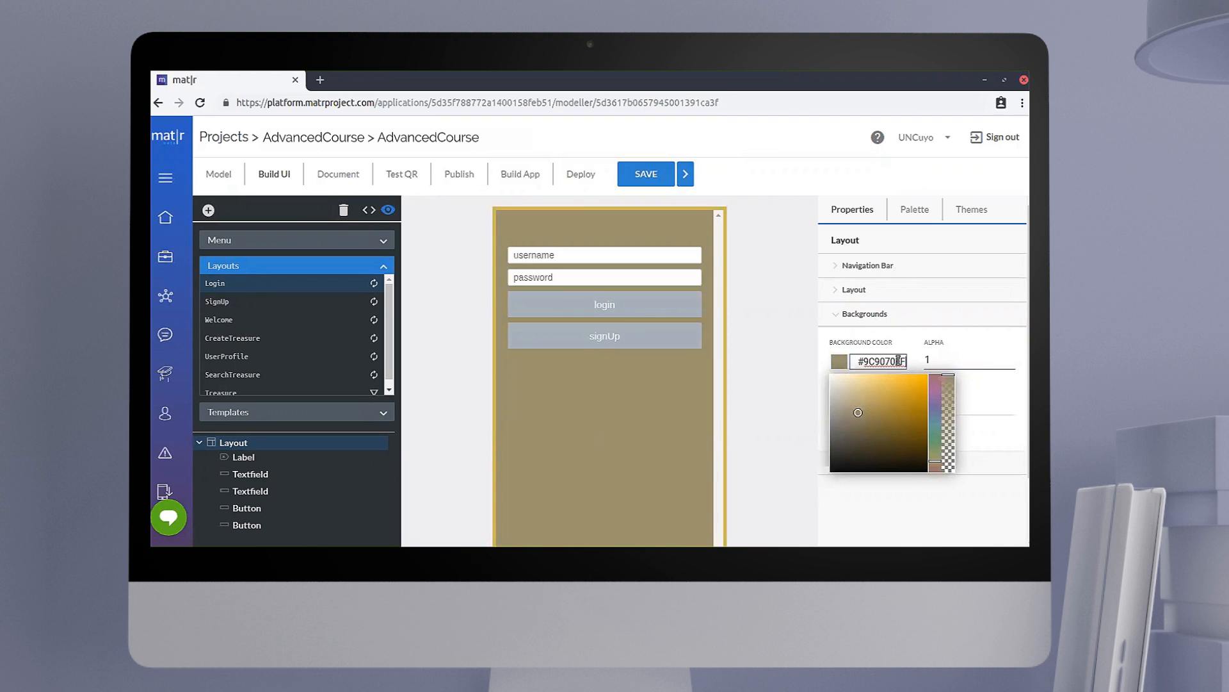
click(991, 515)
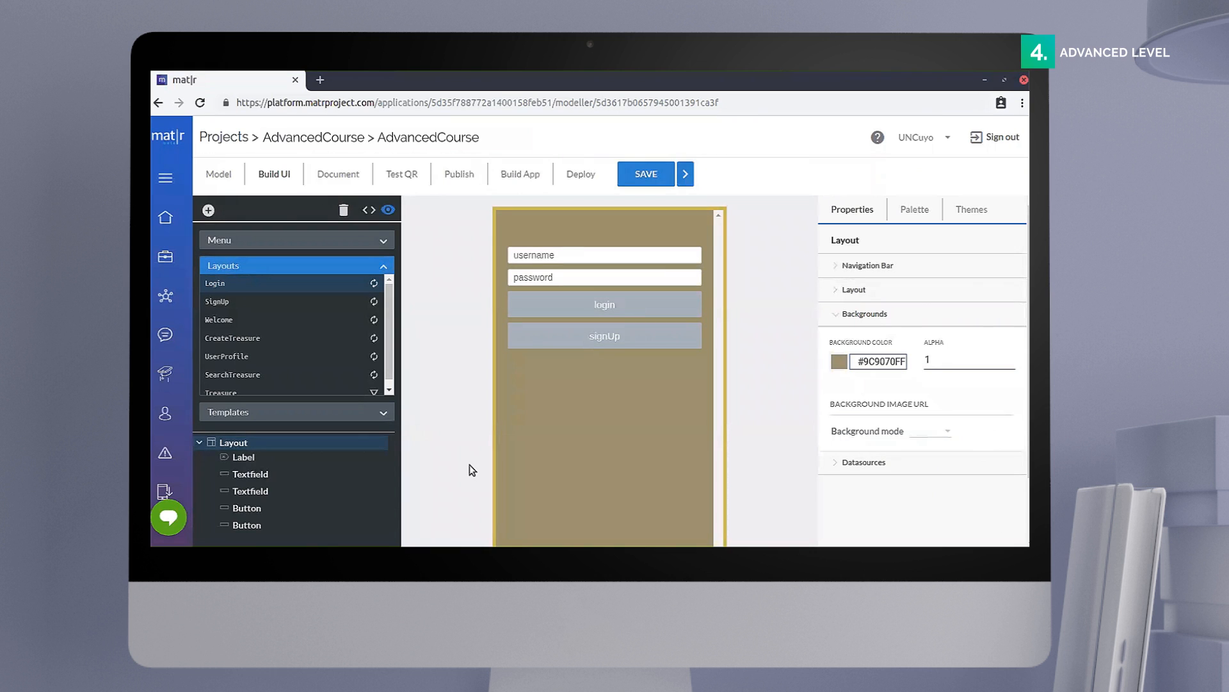
Step: Set the username text field's font family to JosefinSans-Regular and its font size to 15
click(268, 475)
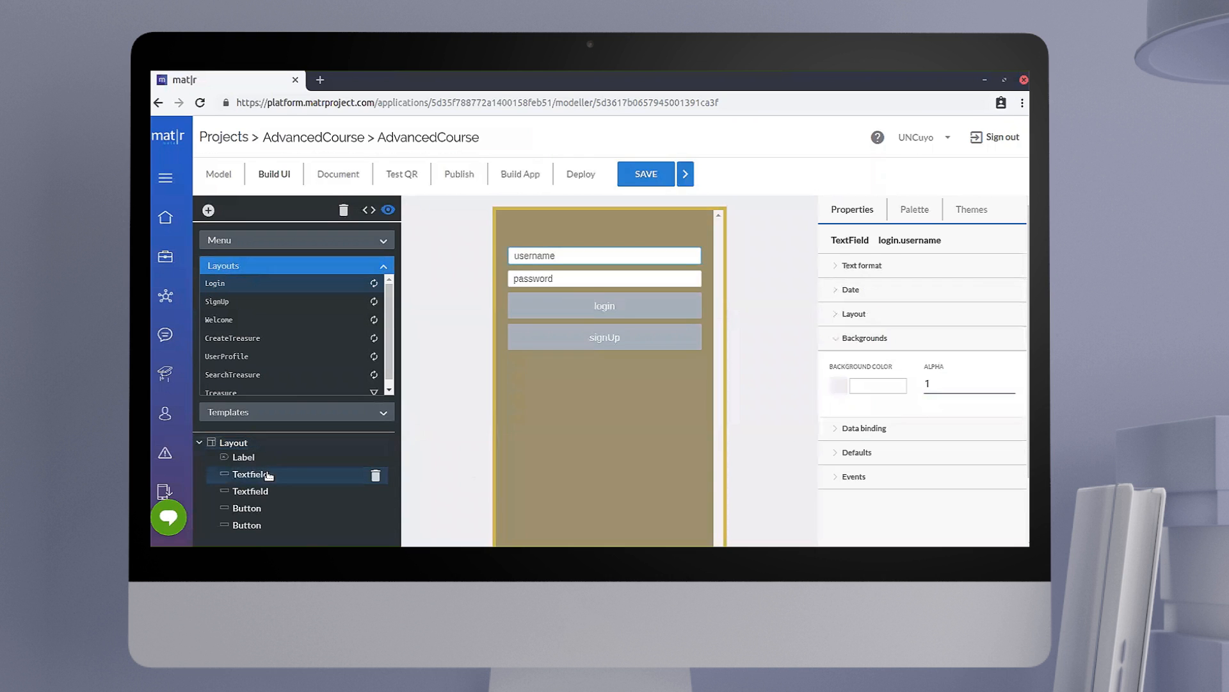
click(865, 266)
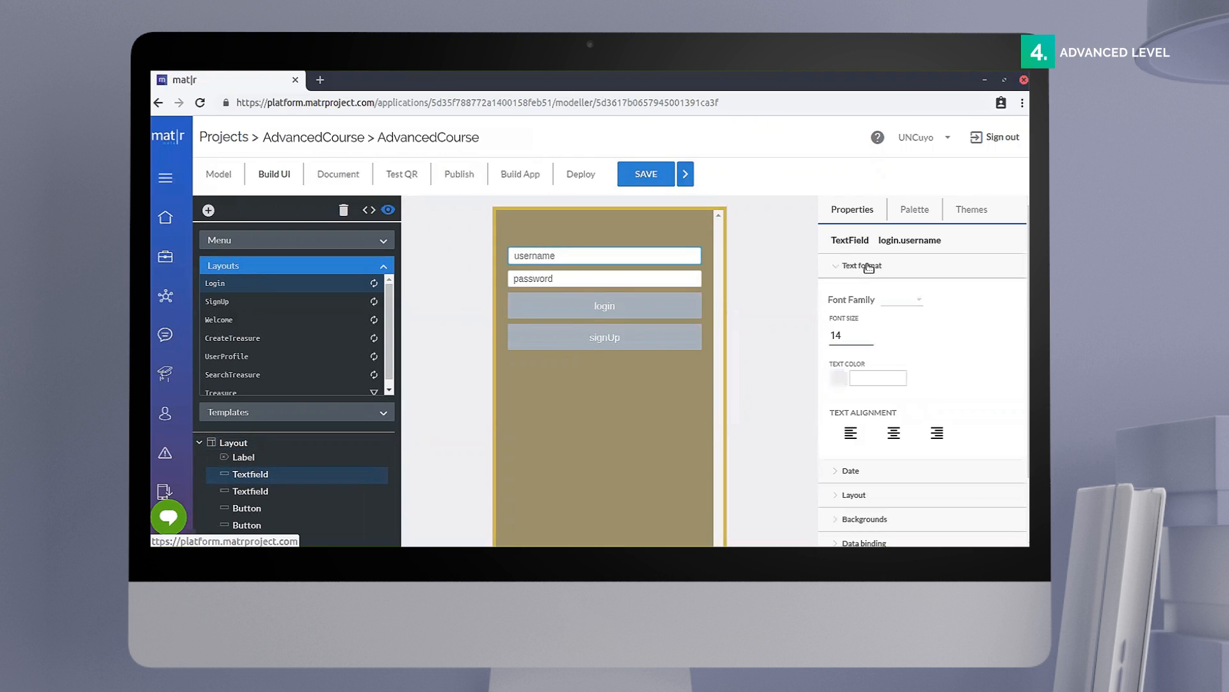
click(902, 302)
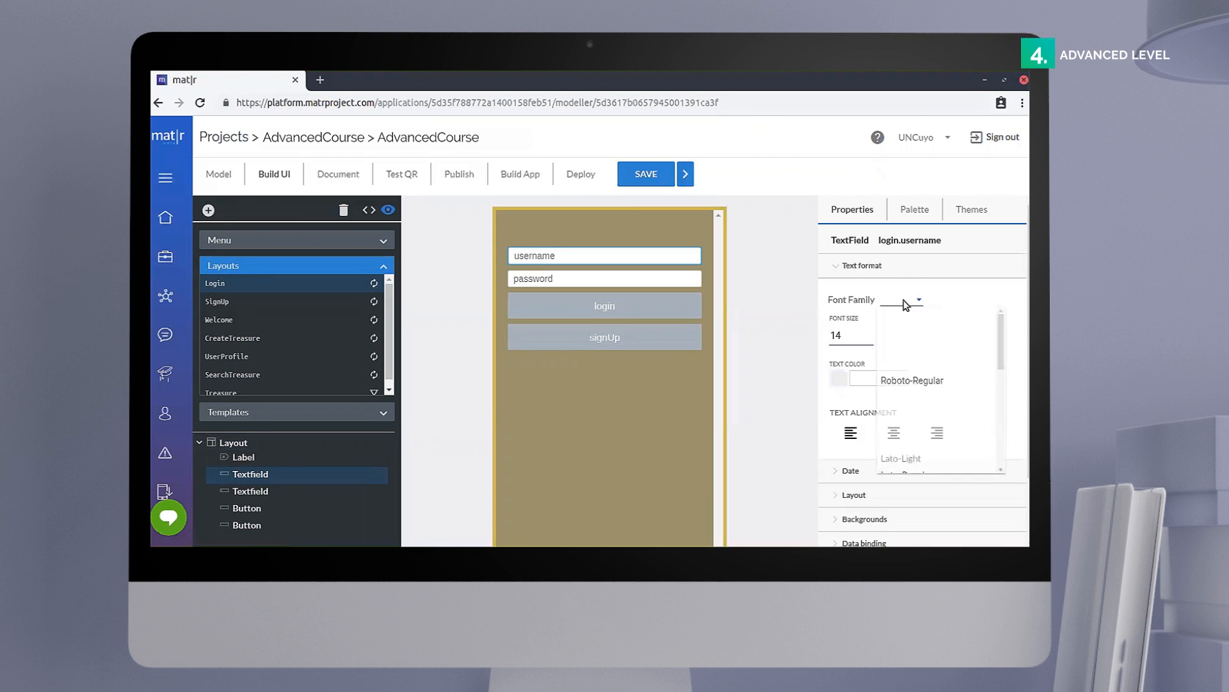
scroll(918, 403, down, 10)
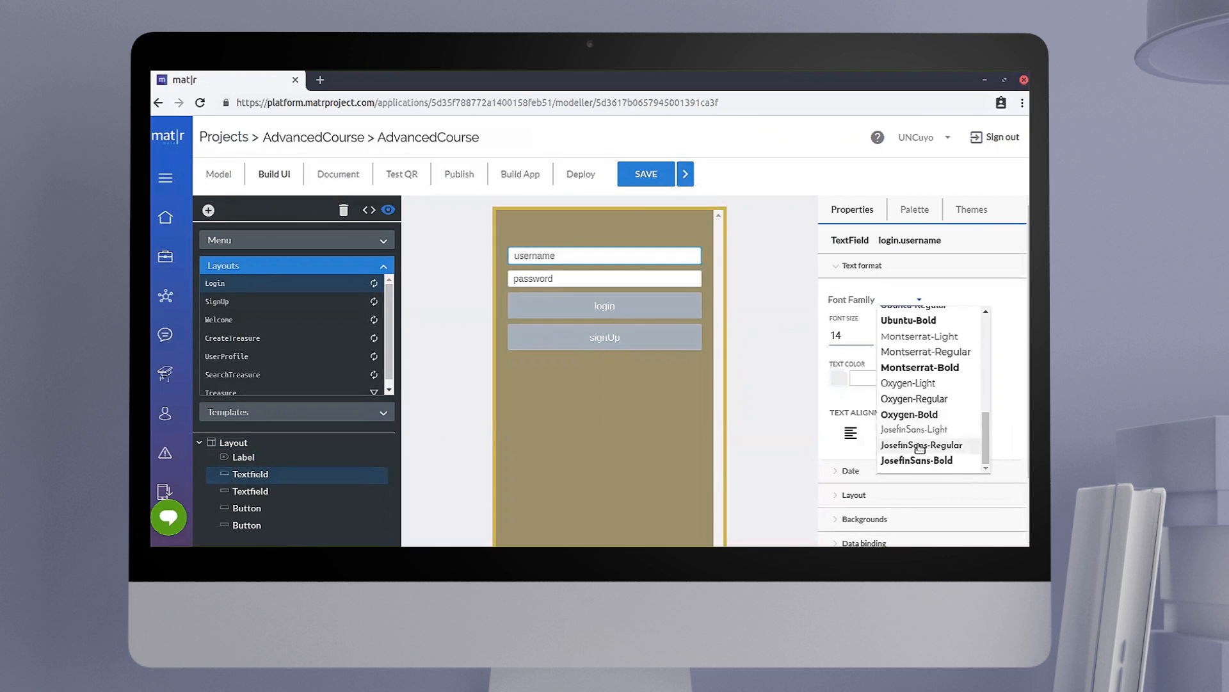
click(920, 446)
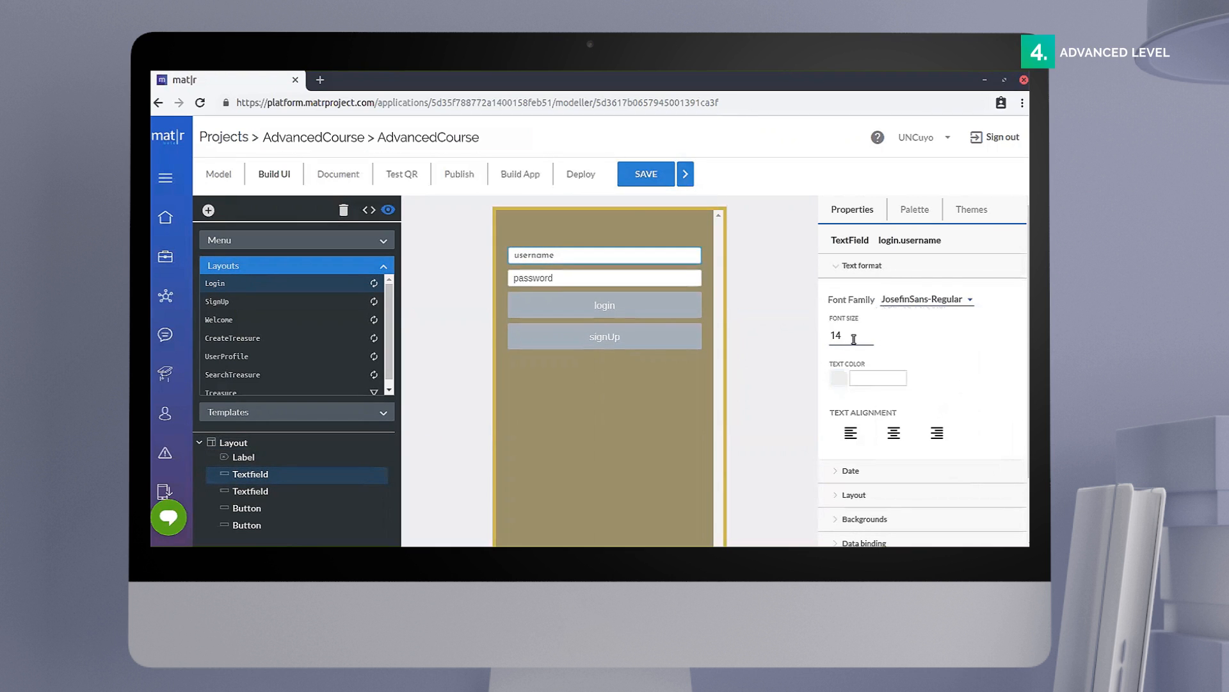
key(Up)
Step: Set the username text field's text color to white, #FFFFFFFF
click(871, 379)
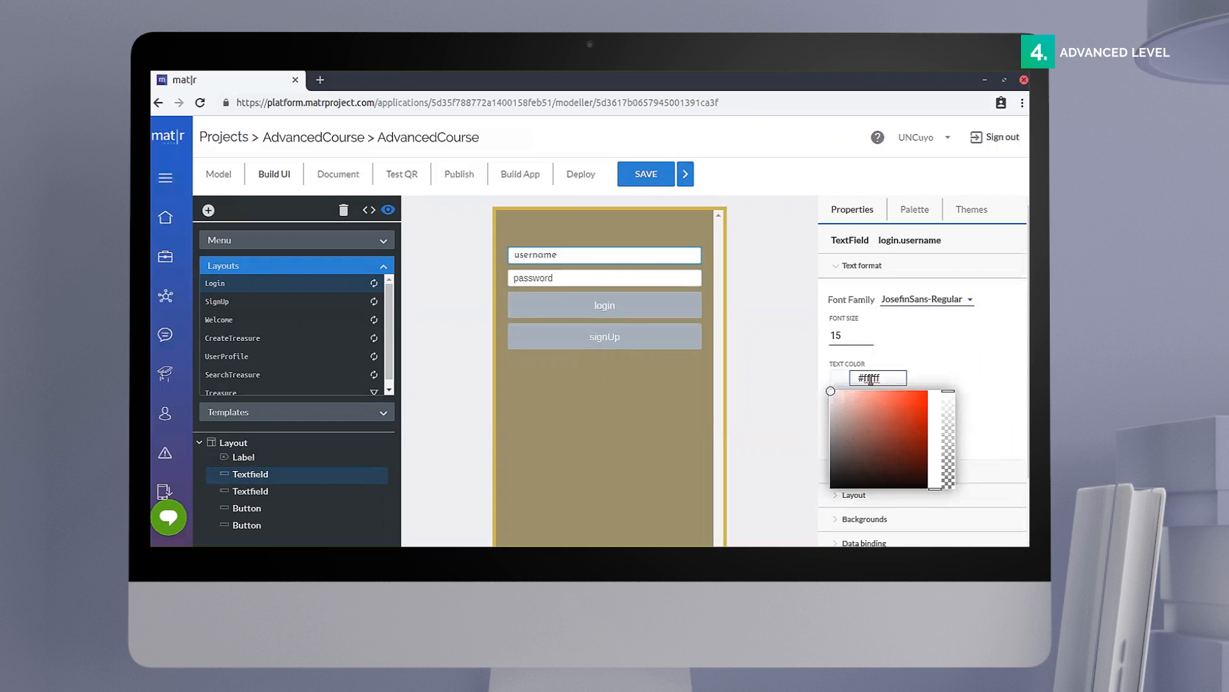
click(981, 378)
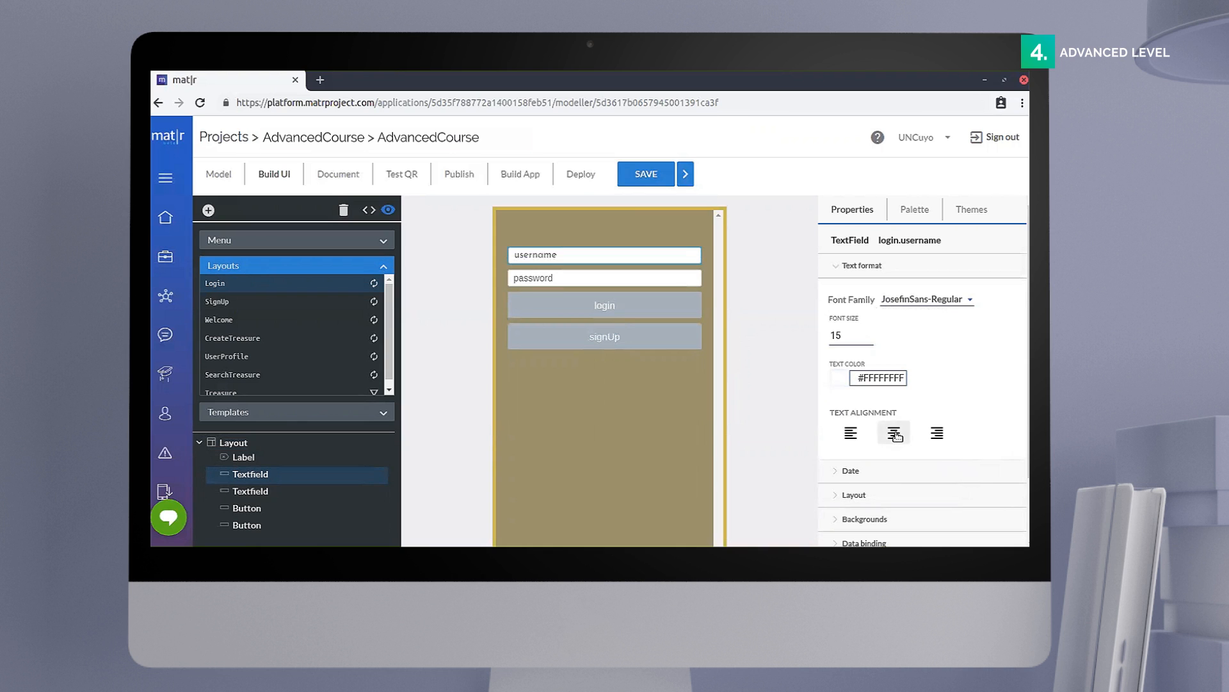
click(860, 265)
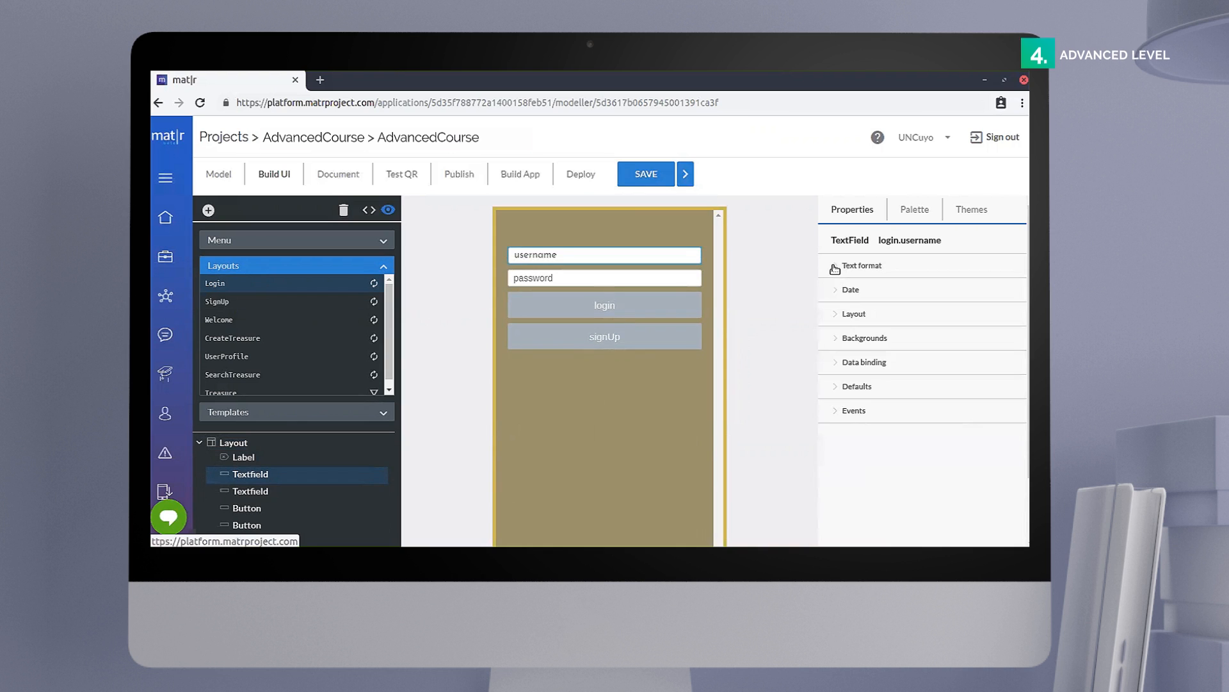
Step: Set the username text field's percentage width to 0.7 and its top margin to 50 px
click(854, 315)
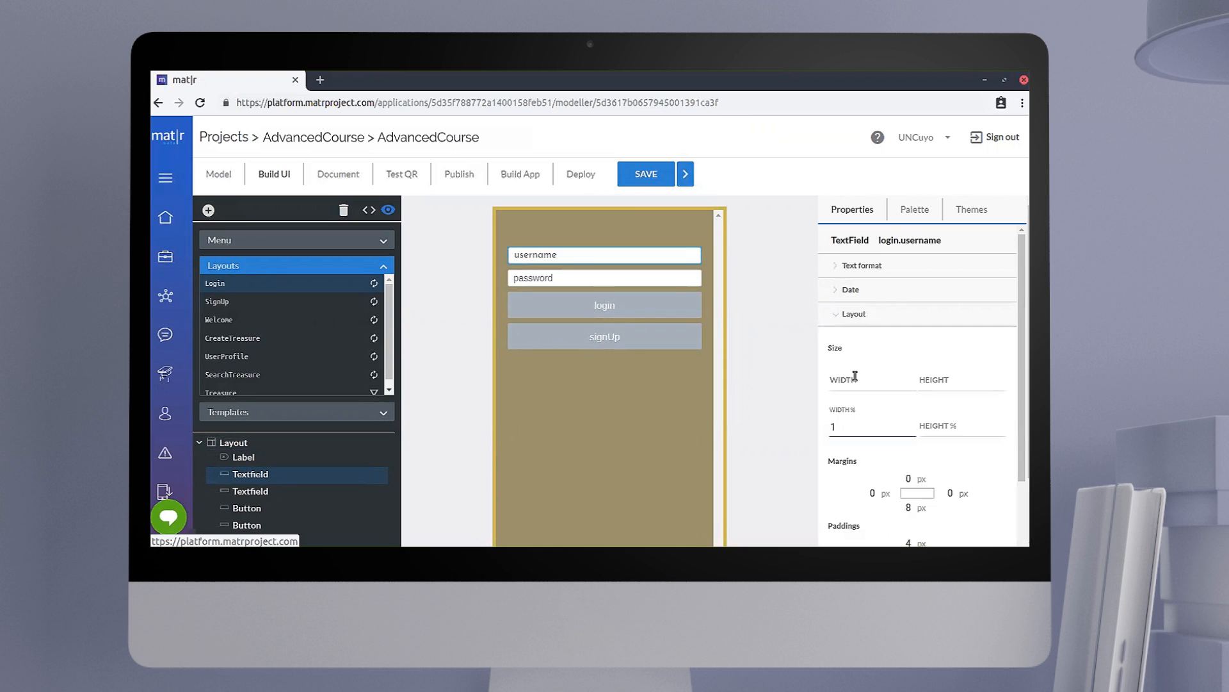
click(852, 422)
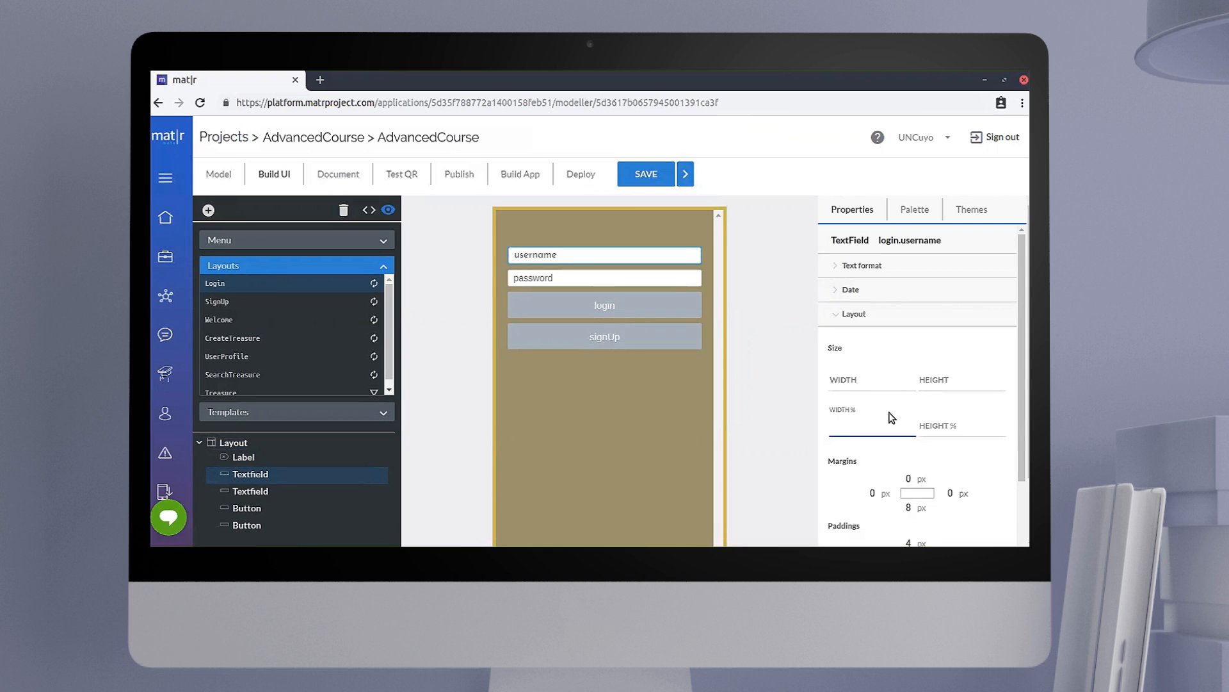
text(0.7)
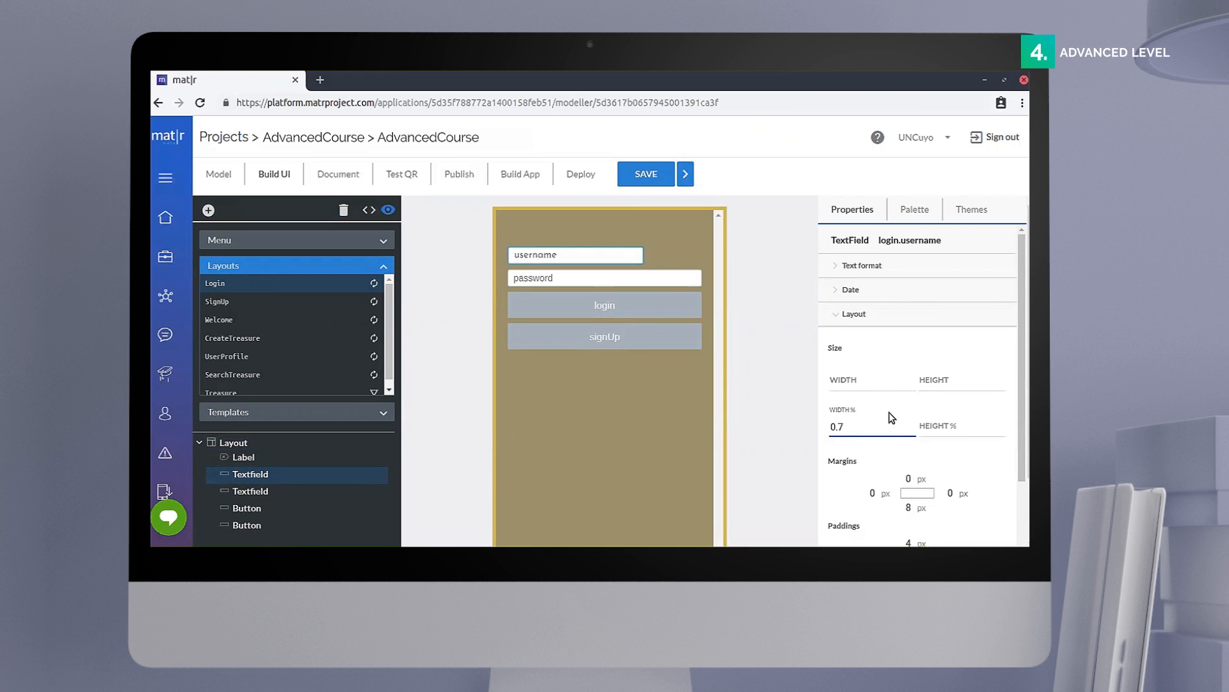
scroll(892, 418, down, 1)
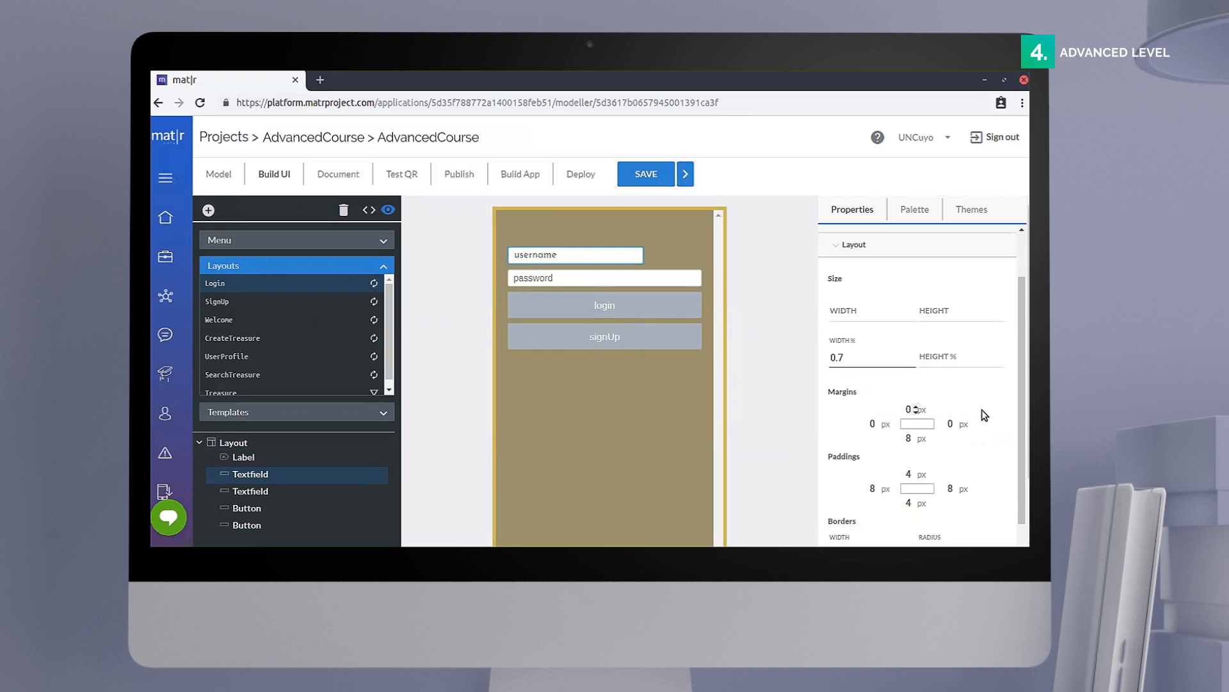
key(BackSpace)
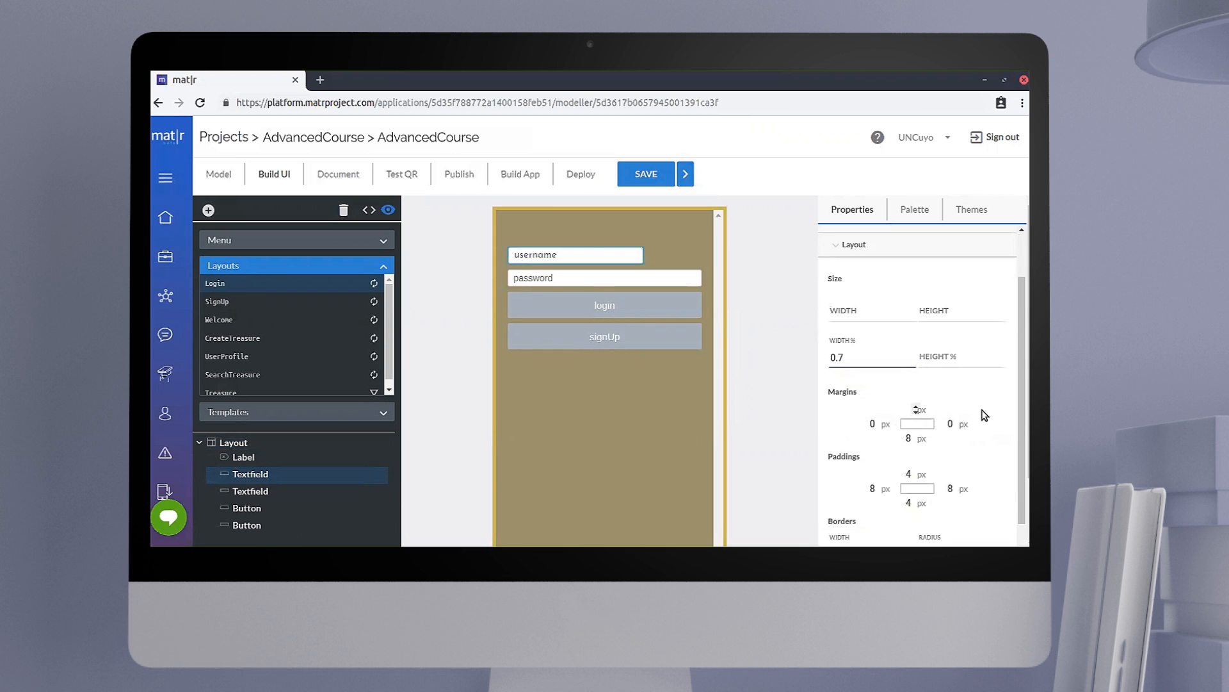
text(50)
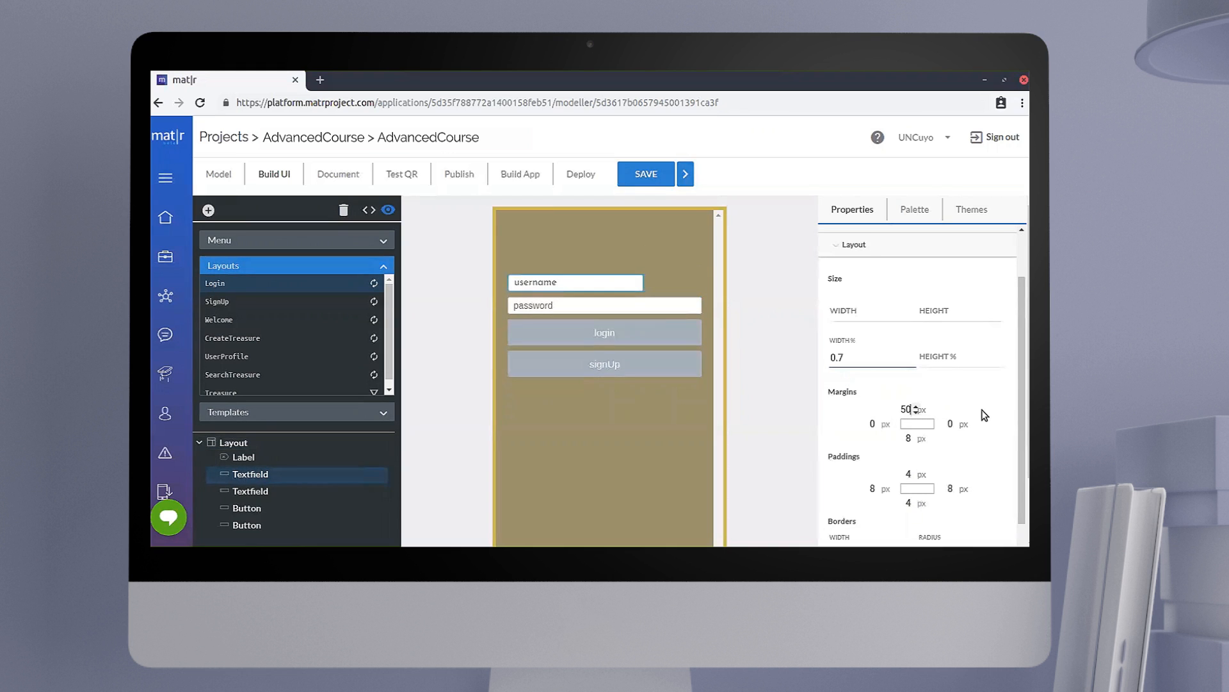
Step: Set the username text field's border width to 2 and its border radius to 5
scroll(947, 429, down, 2)
click(865, 451)
text(2)
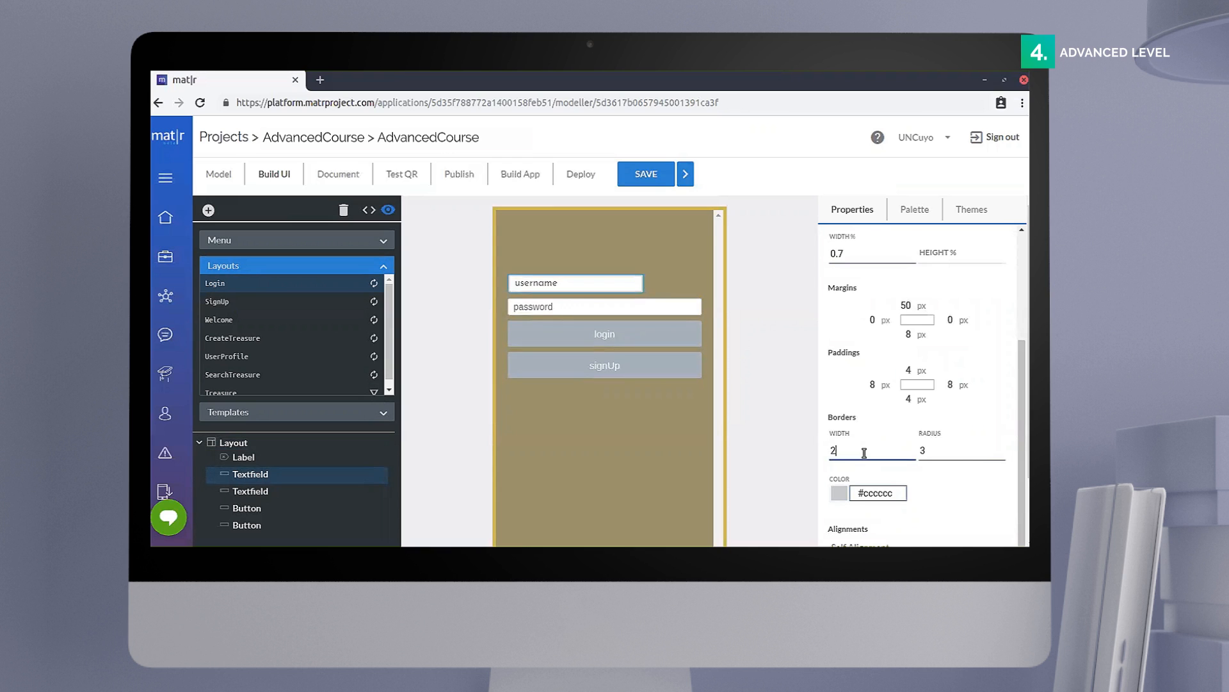
click(963, 453)
key(BackSpace)
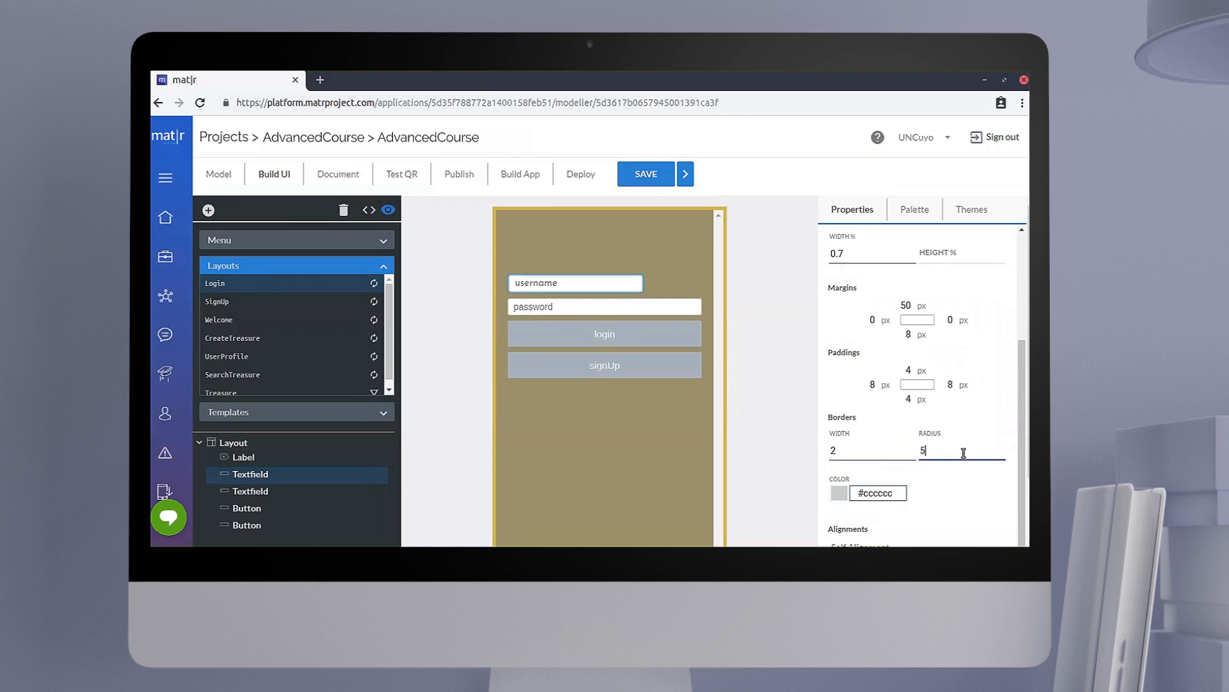
text(5)
Step: Set the username text field's border color to #D1A209FF
click(894, 491)
key(BackSpace)
key(BackSpace)
key(BackSpace)
key(BackSpace)
key(BackSpace)
key(BackSpace)
text(D)
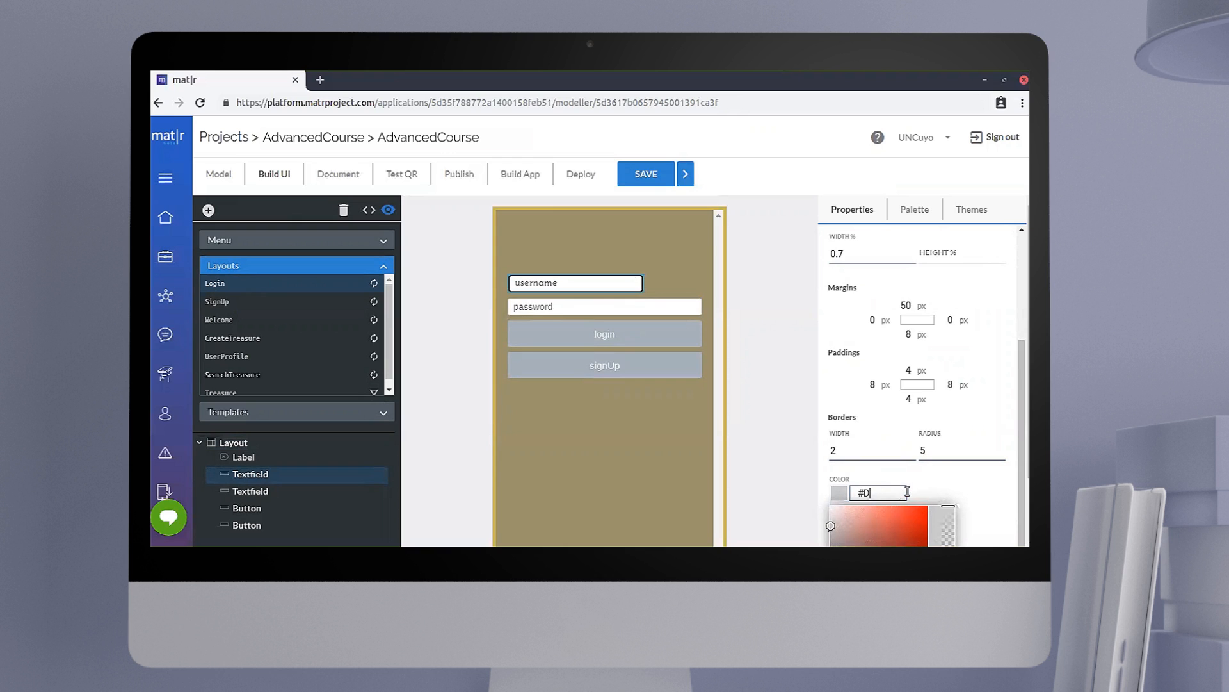
text(1A2)
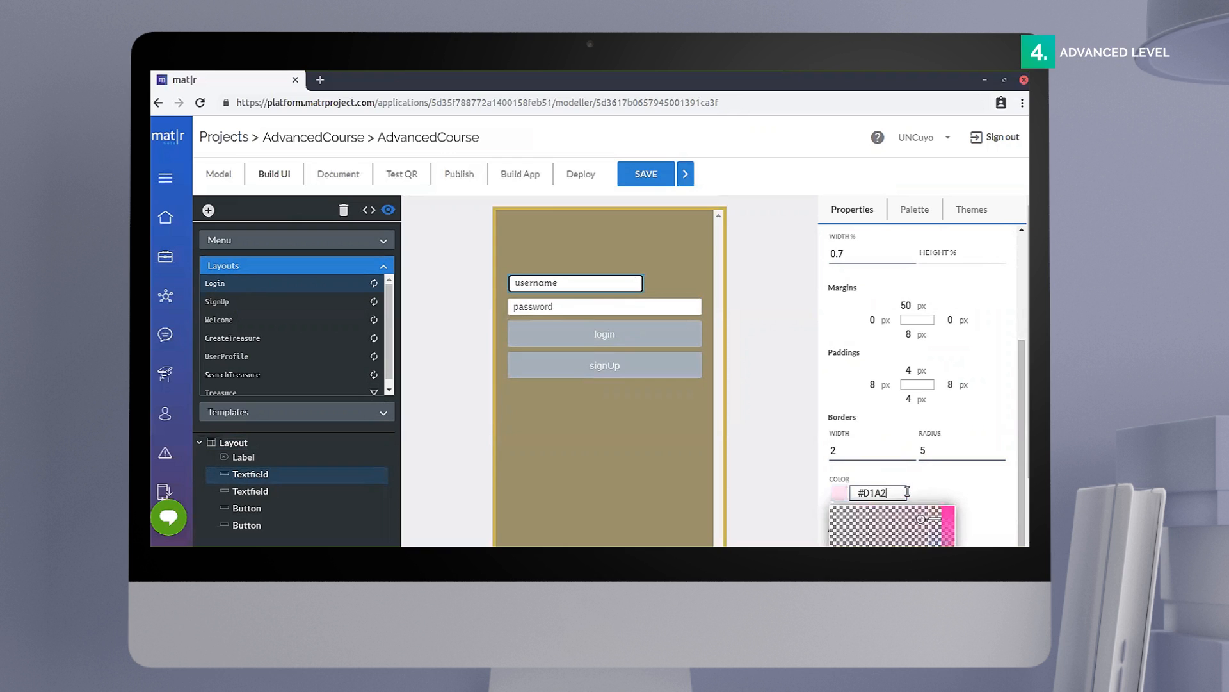
text(09)
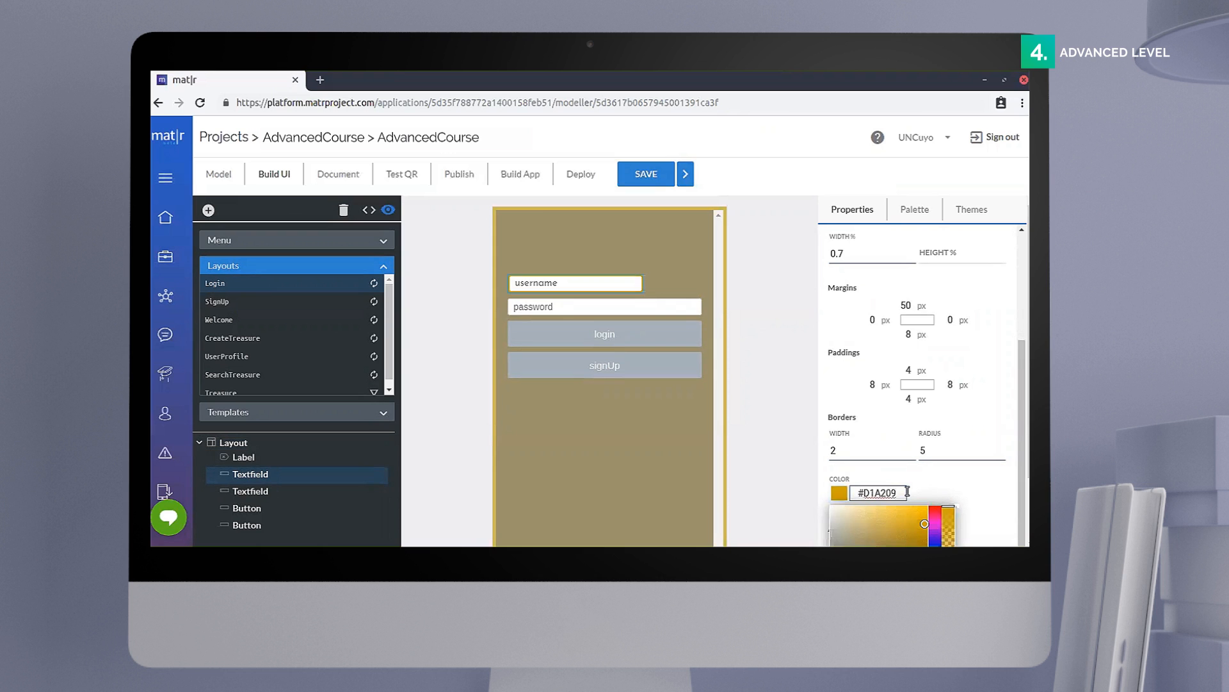
click(957, 491)
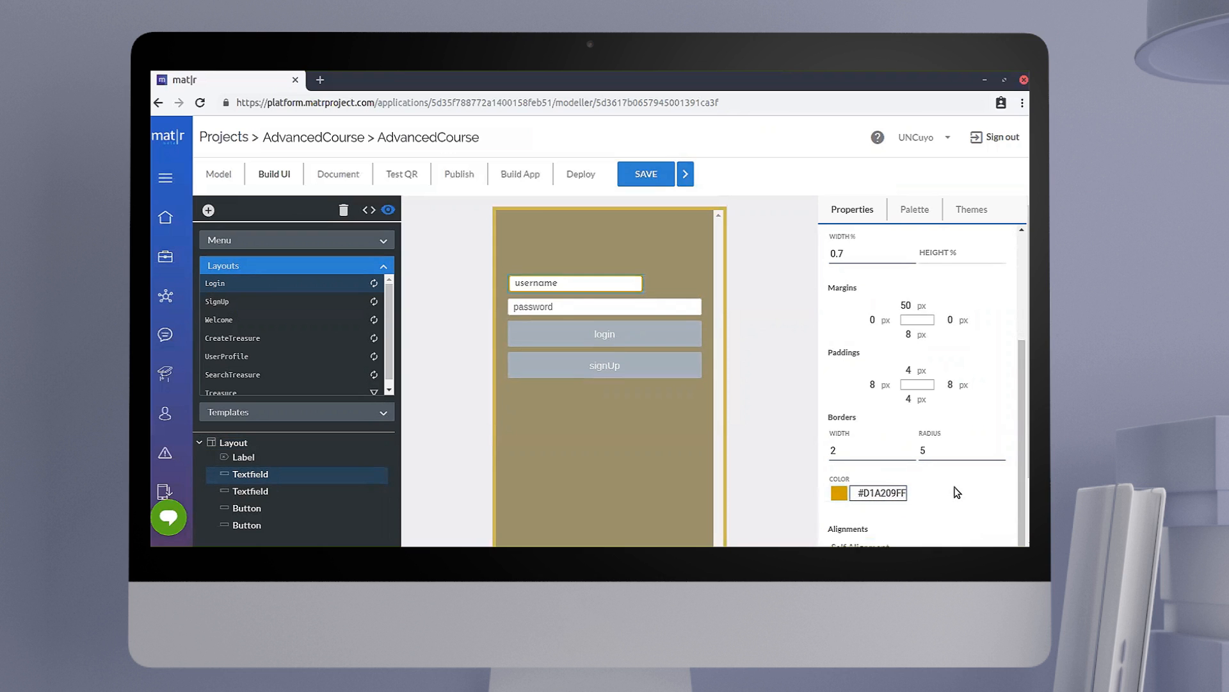
Step: Set the username text field's self alignment to Center
scroll(958, 492, down, 3)
click(934, 468)
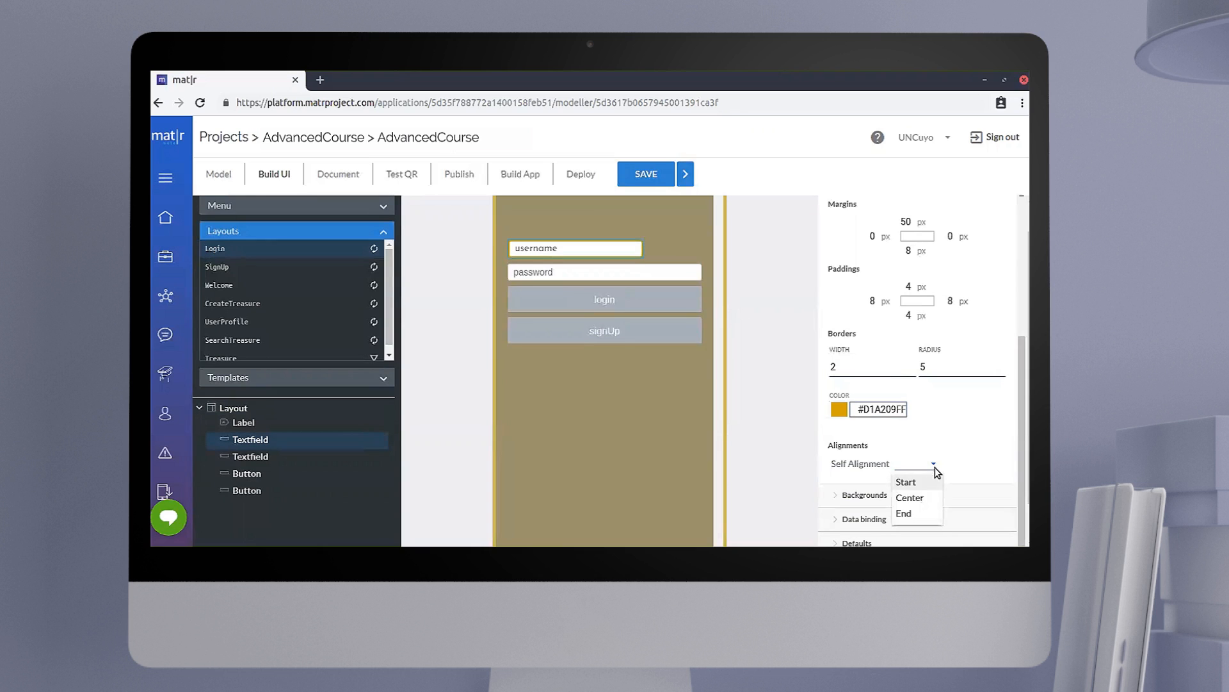
click(910, 498)
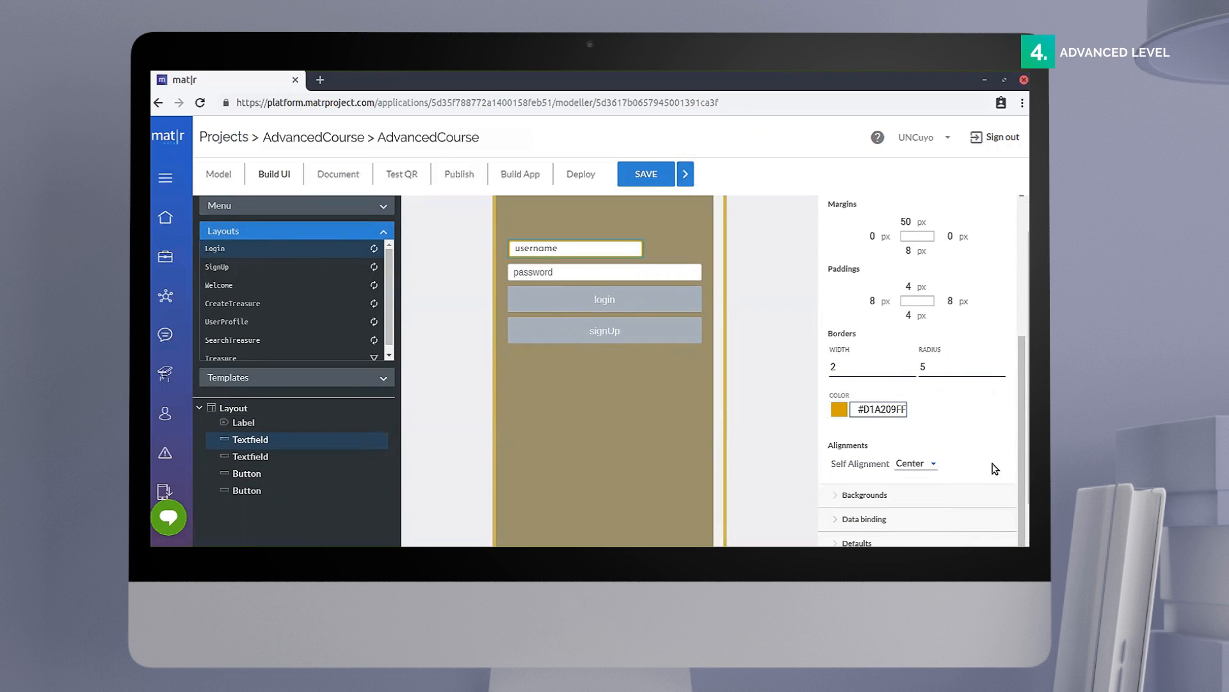
Step: Set the password text field's font family to JosefinSans-Regular and its font size to 15
click(649, 277)
scroll(742, 343, up, 1)
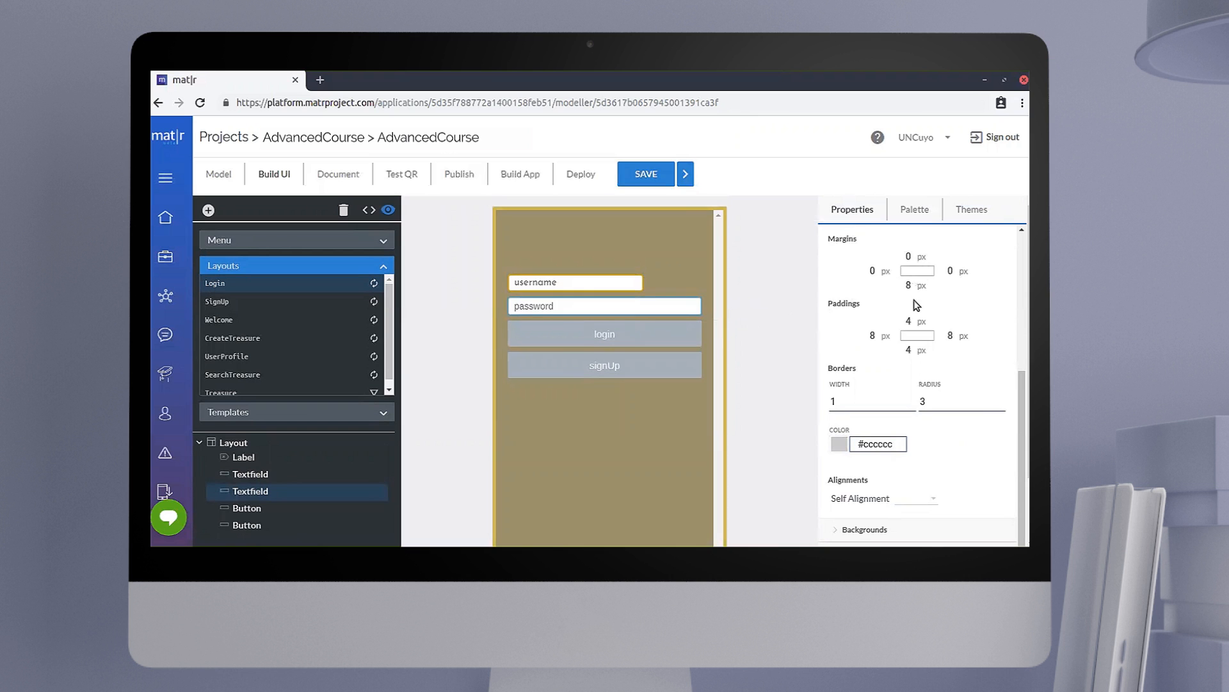
scroll(917, 302, up, 5)
click(852, 315)
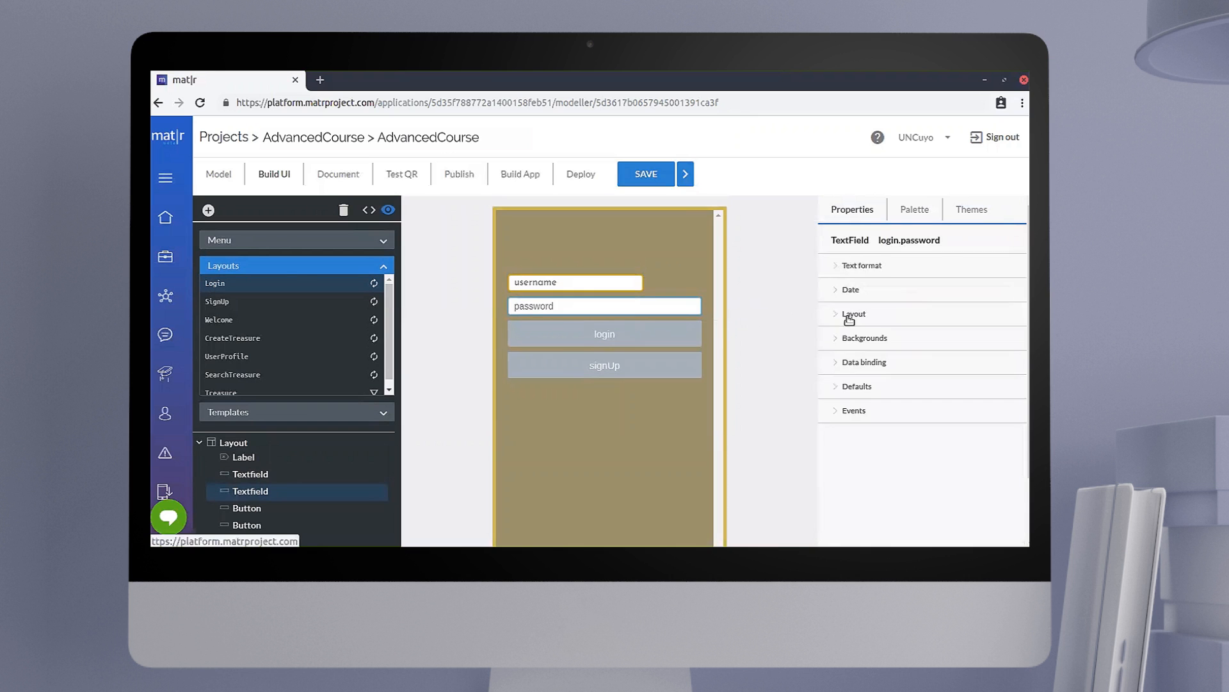
click(861, 264)
click(908, 301)
scroll(908, 384, down, 5)
click(928, 446)
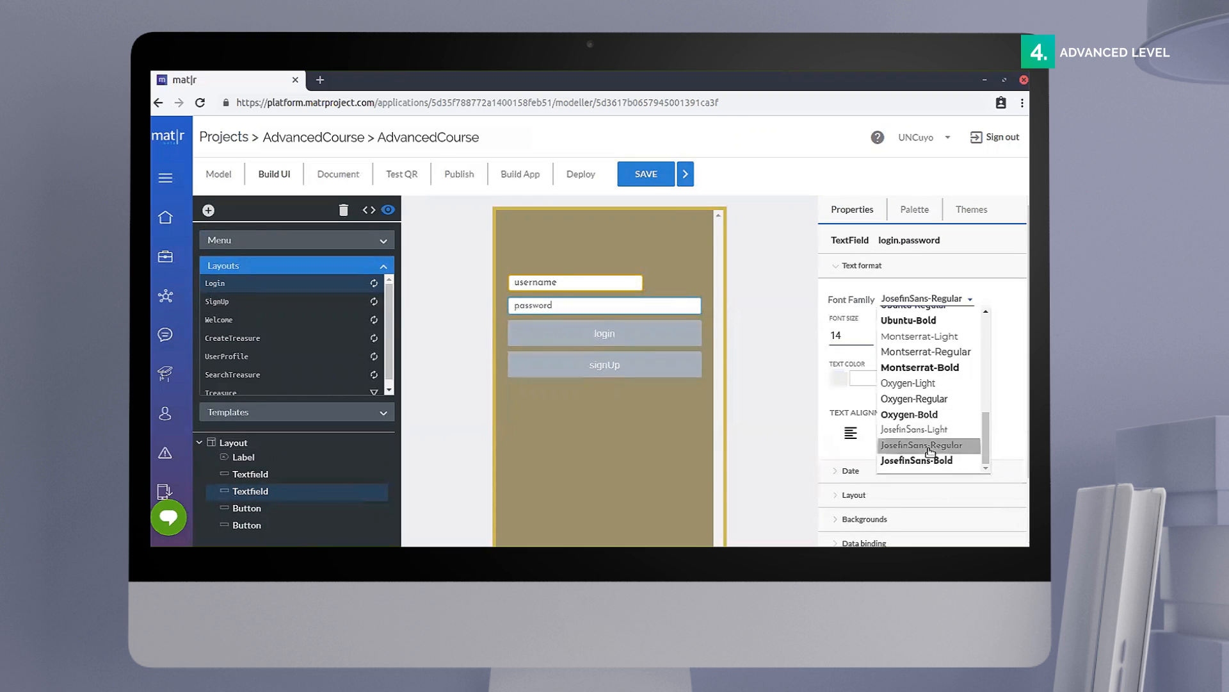
click(850, 335)
key(BackSpace)
text(5)
click(968, 378)
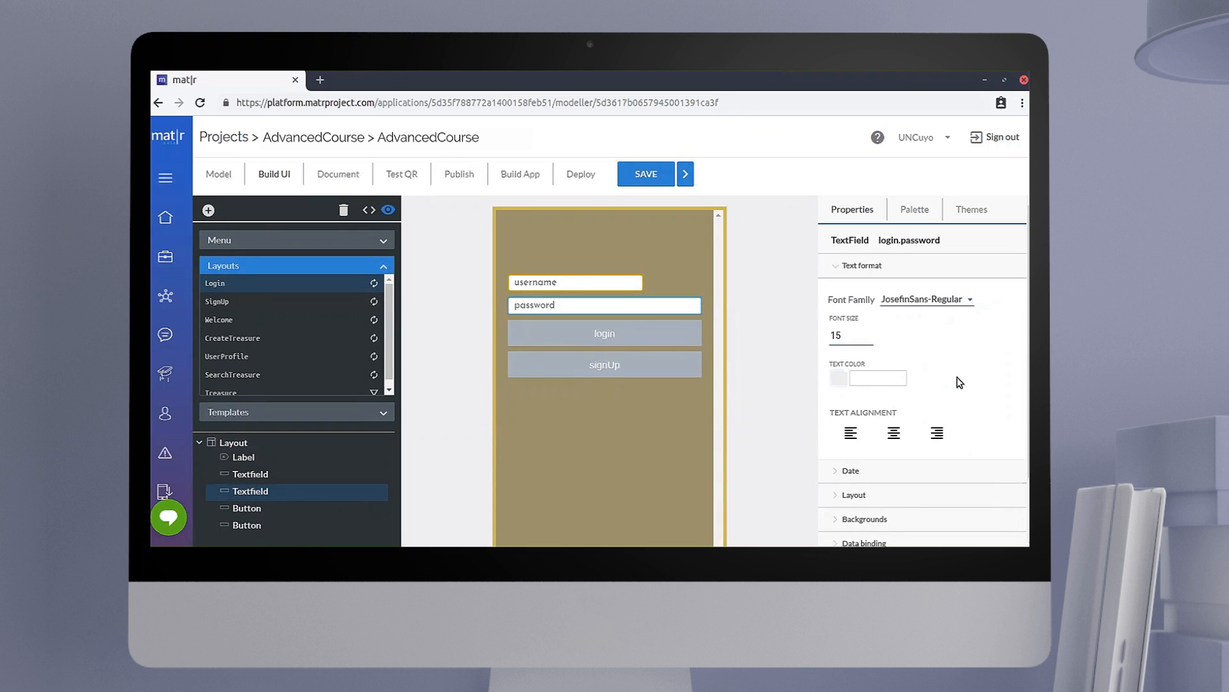
Step: Set the password text field's percentage width to 0.7
click(839, 267)
click(844, 315)
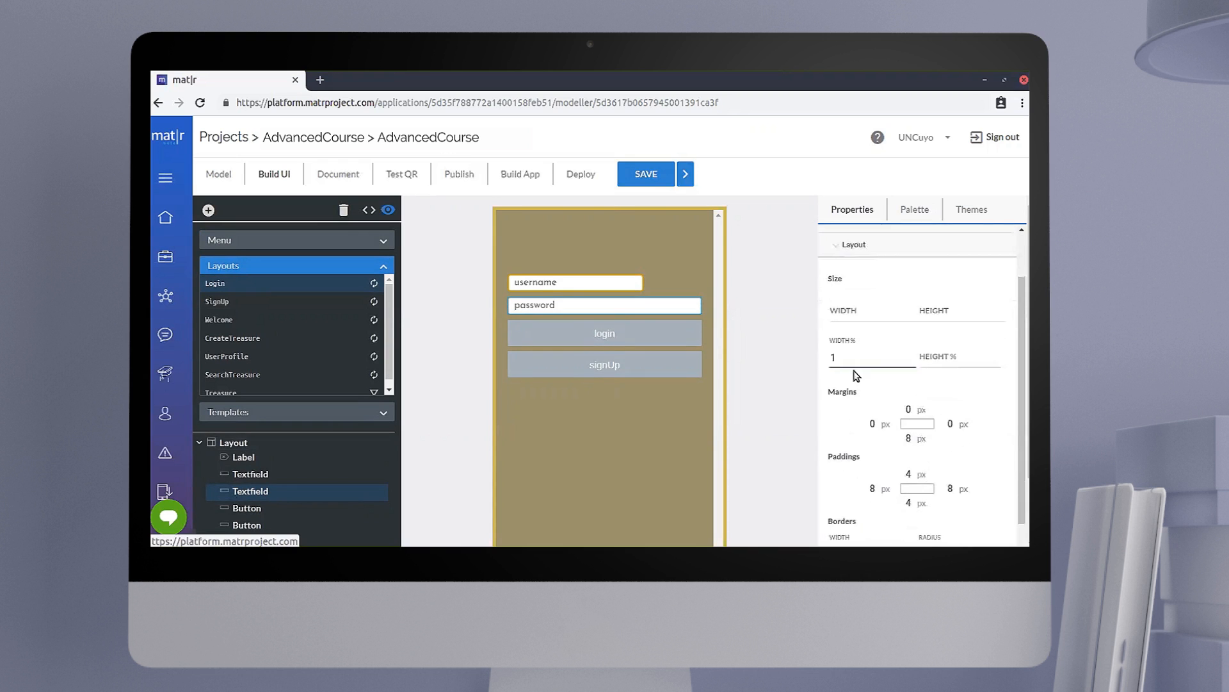
click(852, 357)
key(BackSpace)
text(0.7)
Step: Set the password text field's border width to 2 and its border radius to 5
scroll(912, 348, down, 2)
scroll(897, 416, down, 1)
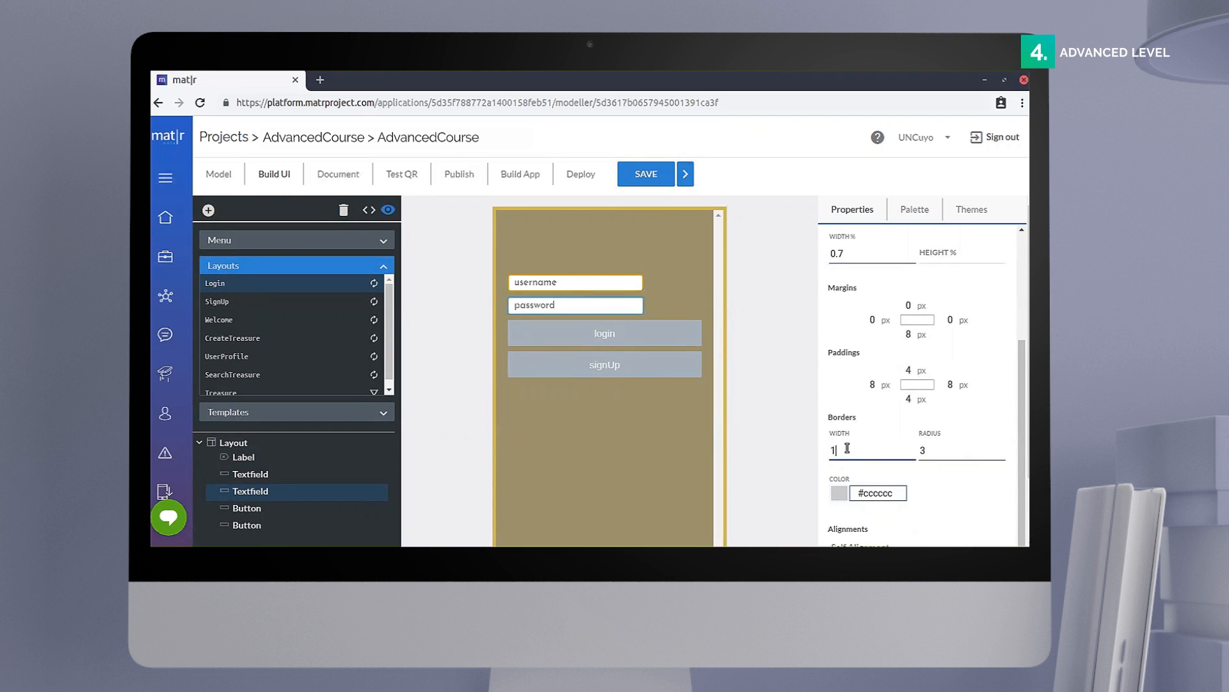
text(2)
click(933, 451)
key(BackSpace)
text(5)
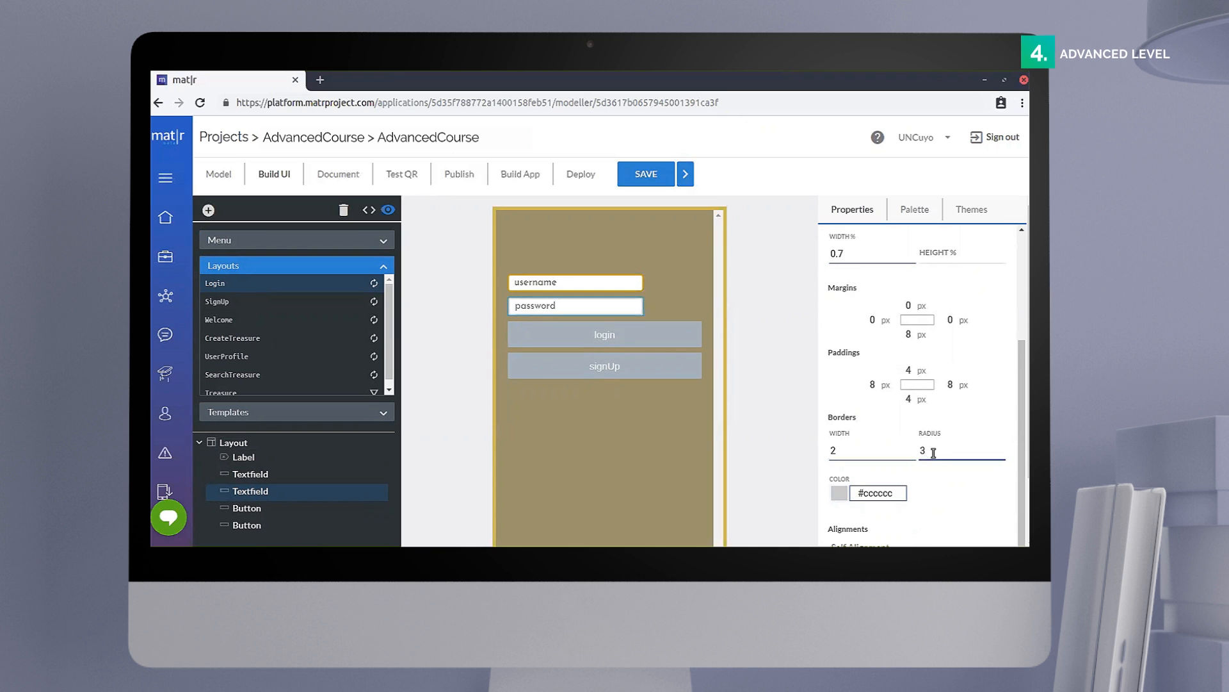
Step: Set the password text field's border color to #D1A209FF
scroll(893, 490, down, 2)
click(899, 444)
key(BackSpace)
key(BackSpace)
key(BackSpace)
key(BackSpace)
key(BackSpace)
key(BackSpace)
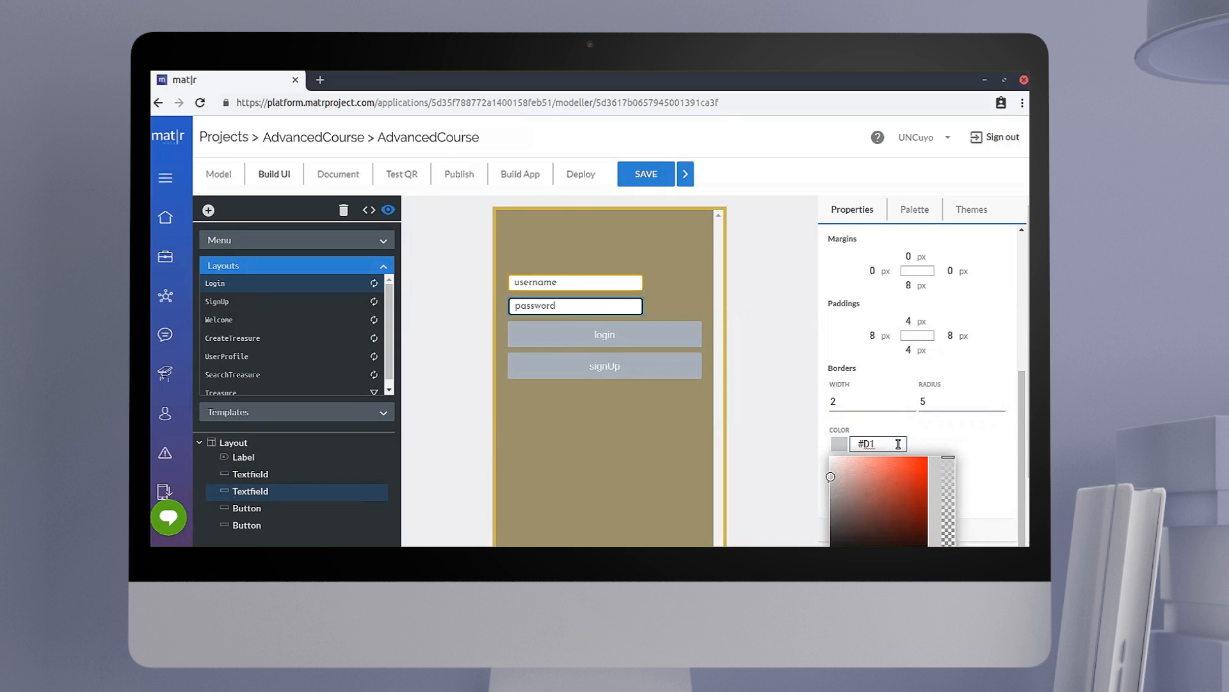
text(D1A20)
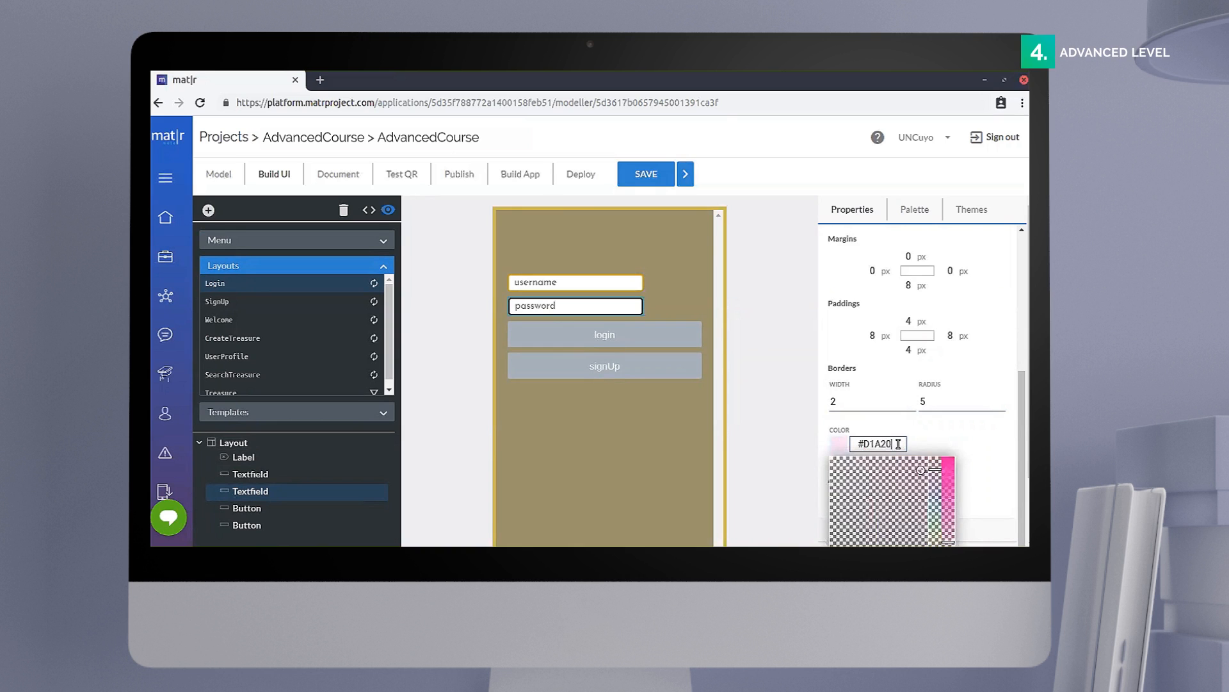
text(9FF)
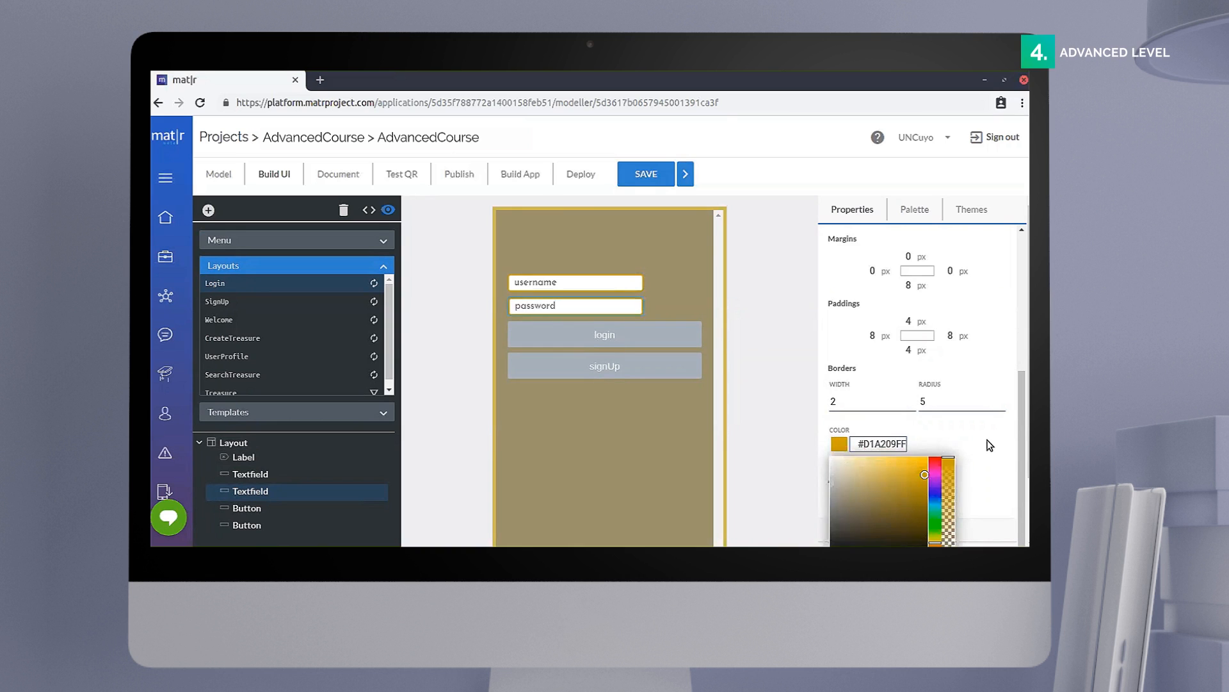
click(974, 461)
Step: Set the password text field's self alignment to Center
scroll(974, 461, down, 2)
click(931, 419)
click(922, 453)
Step: Set the password text field's keyboard type to ASCII and mark it as a password field
scroll(966, 423, up, 5)
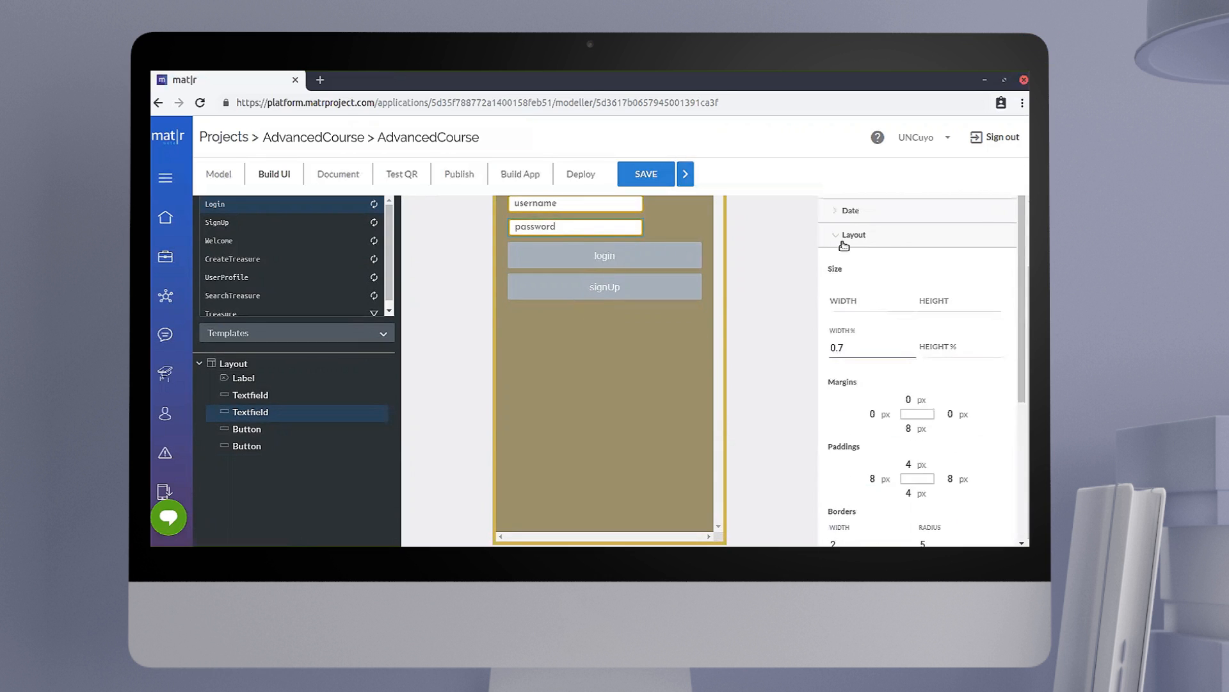
click(841, 238)
click(864, 310)
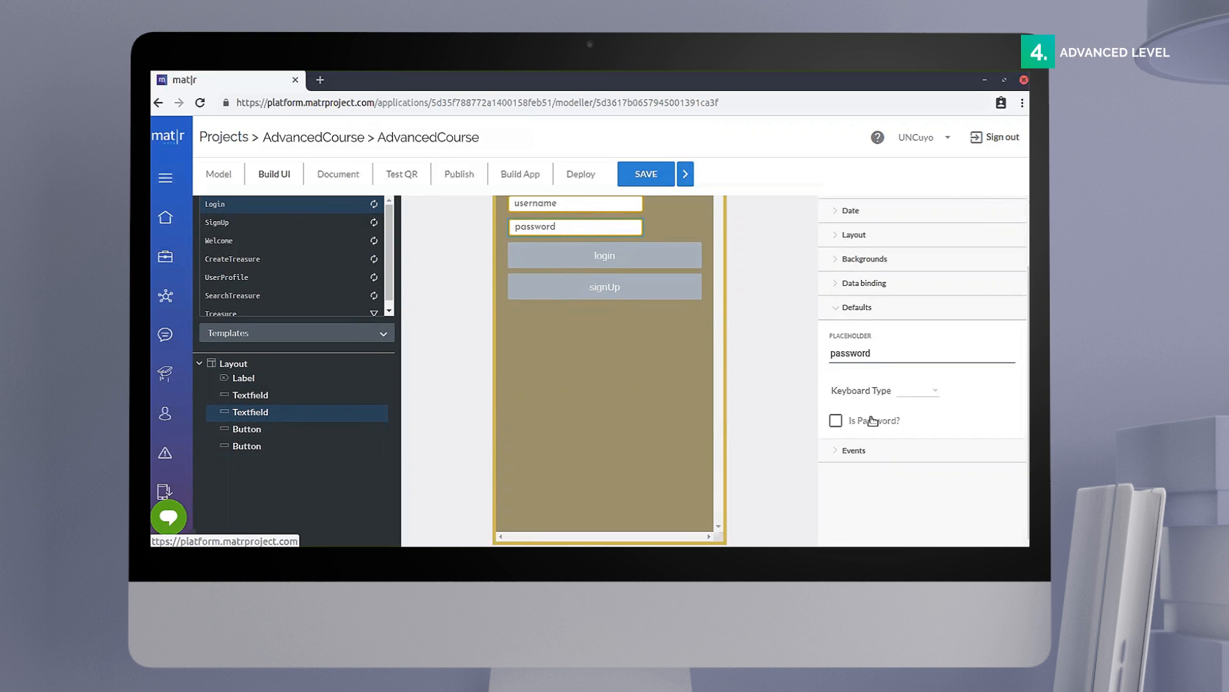
click(934, 393)
click(913, 408)
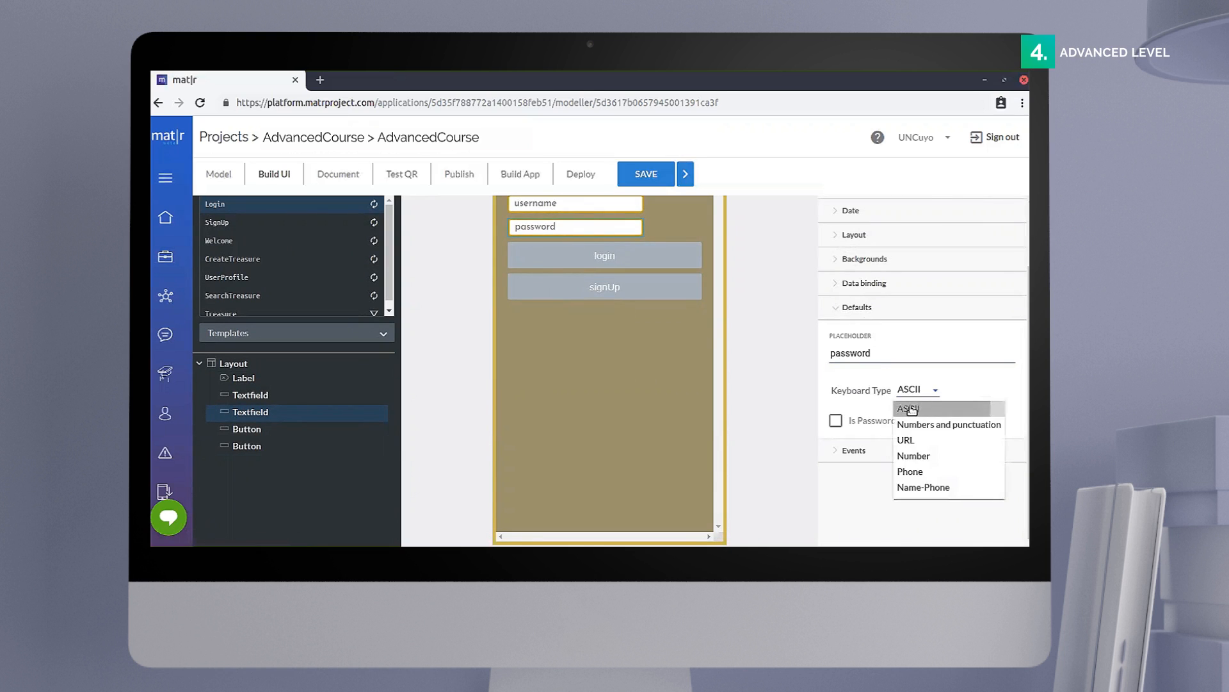
click(836, 421)
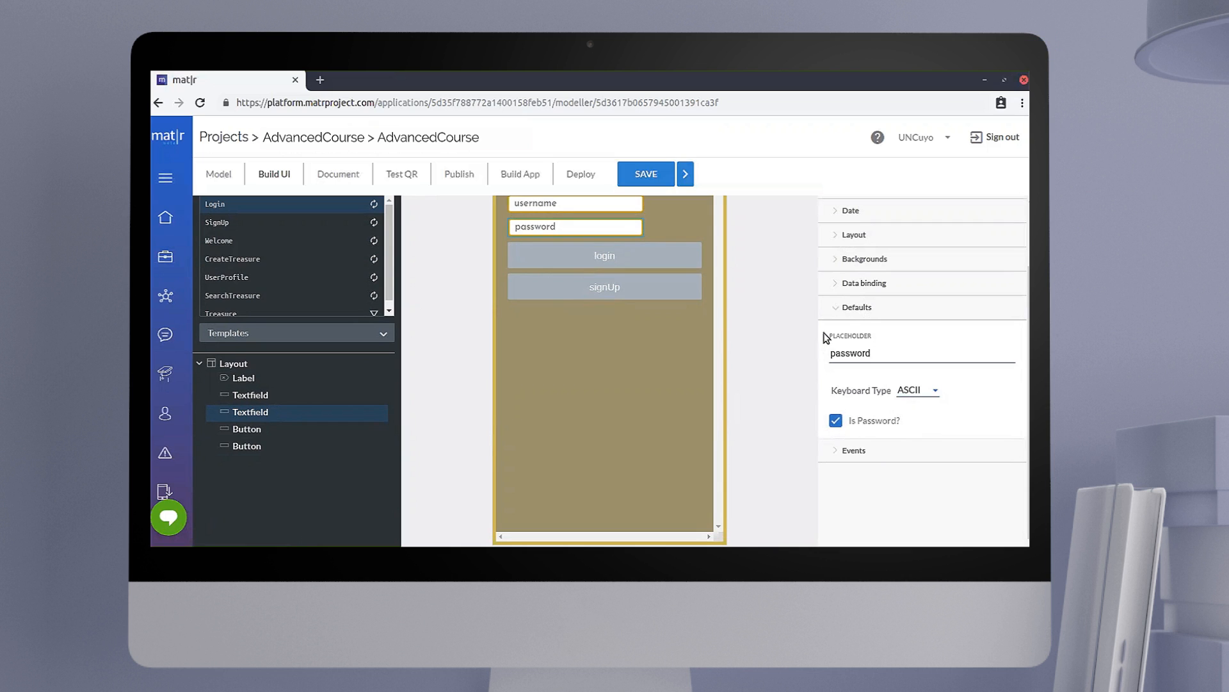
click(839, 311)
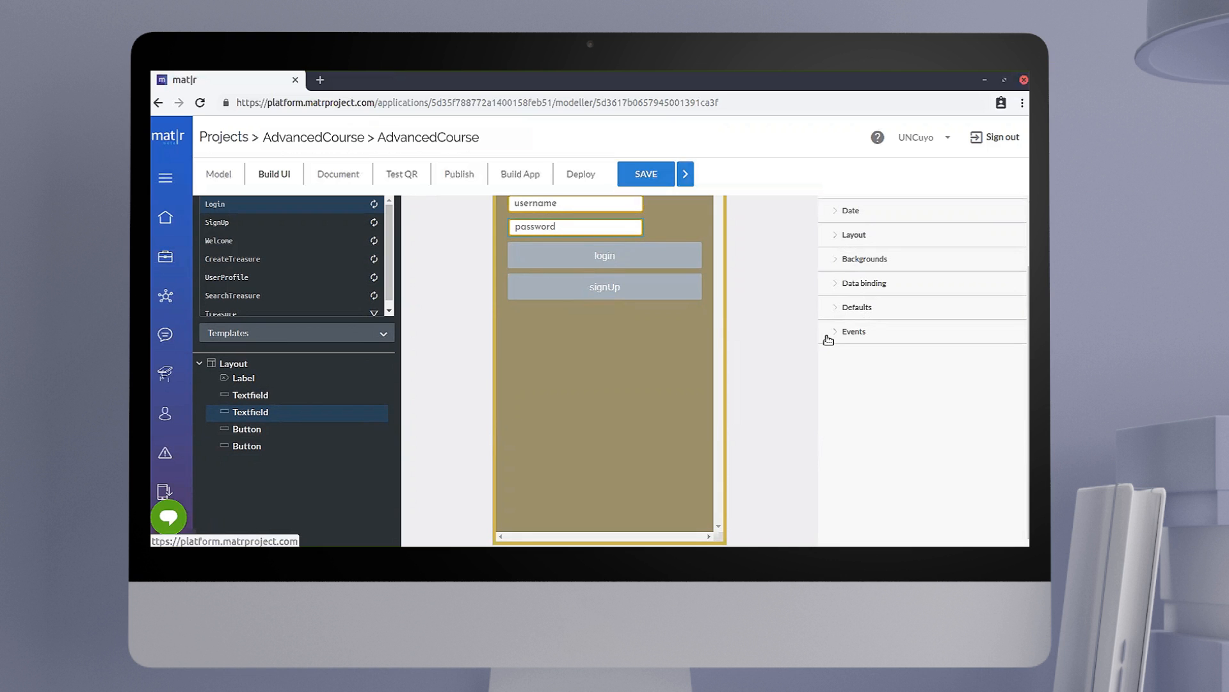
Step: Set the login button's font family to JosefinSans-Regular and its font size to 20
click(686, 260)
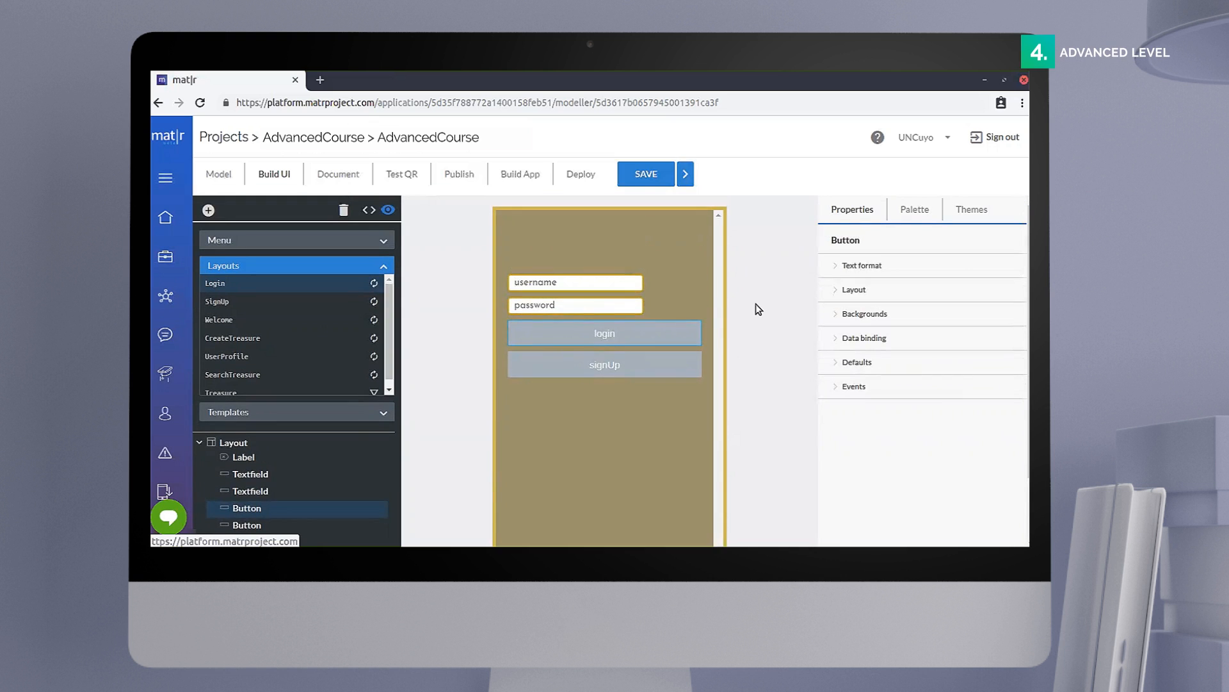
click(850, 269)
click(898, 306)
scroll(922, 410, down, 10)
click(919, 445)
click(851, 340)
key(BackSpace)
key(BackSpace)
text(0)
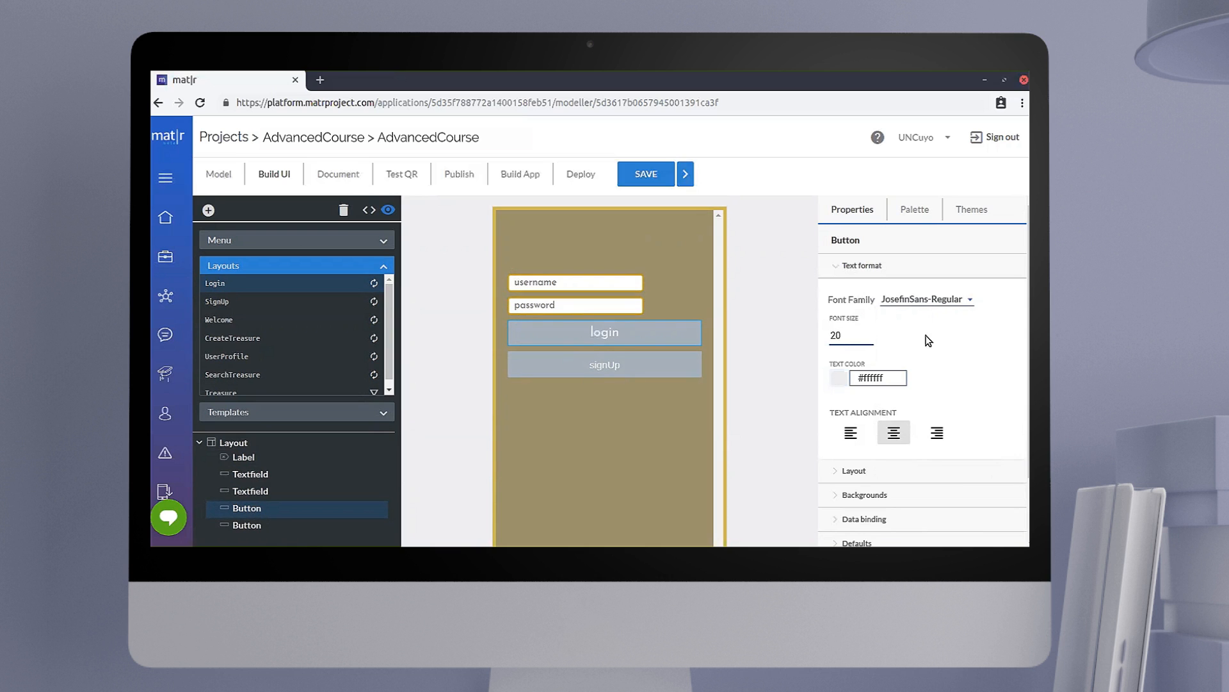
Step: Set the login button's top margin to 45 px and its border radius to 5
click(862, 266)
click(855, 291)
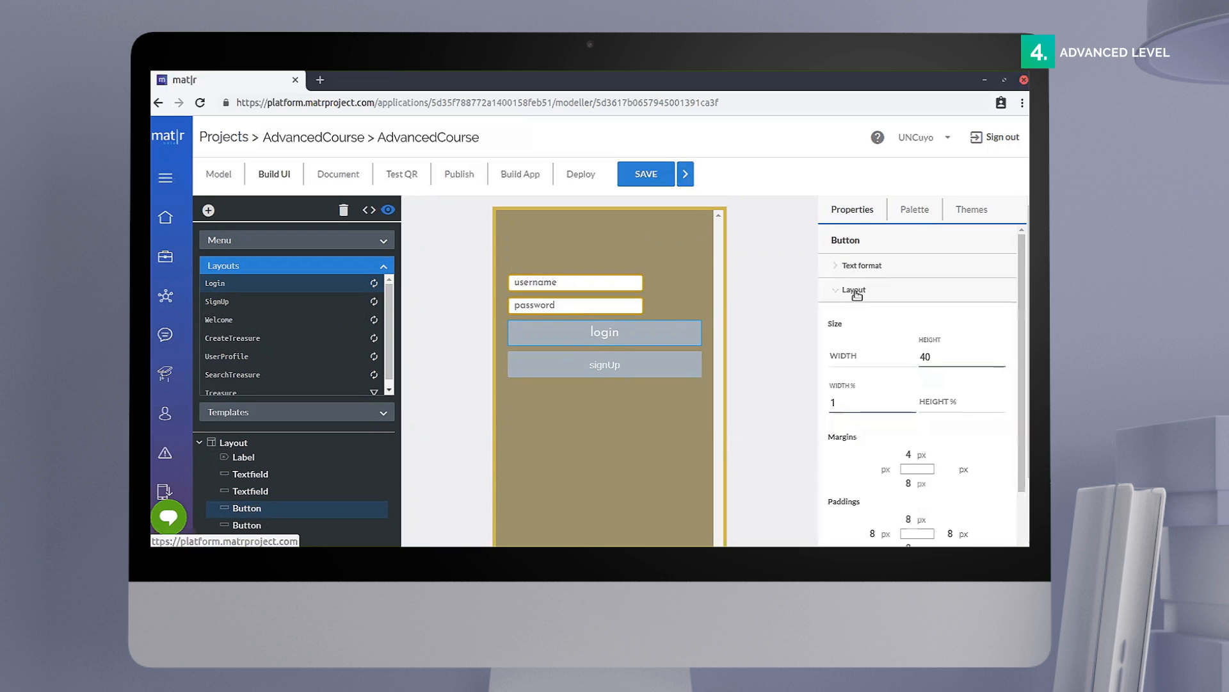
click(917, 454)
text(5)
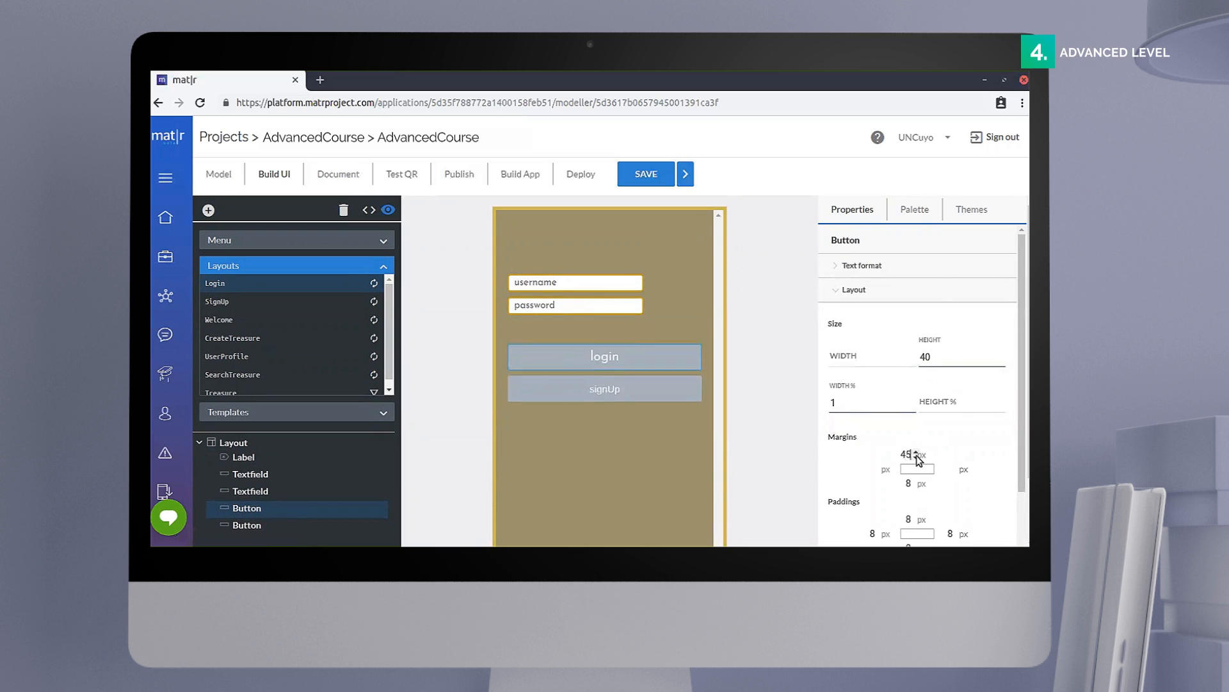
scroll(922, 468, down, 3)
click(928, 402)
text(2)
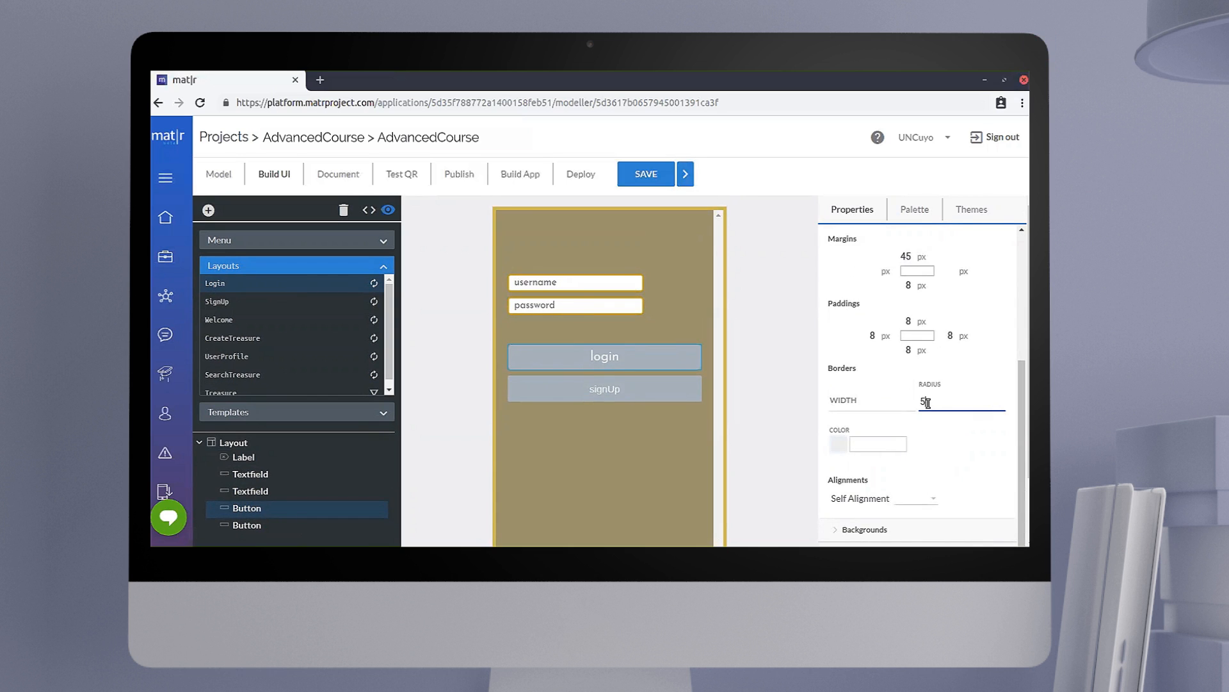
Step: Set the login button's background color to #CEAA3CFF
scroll(928, 421, down, 2)
scroll(875, 324, up, 5)
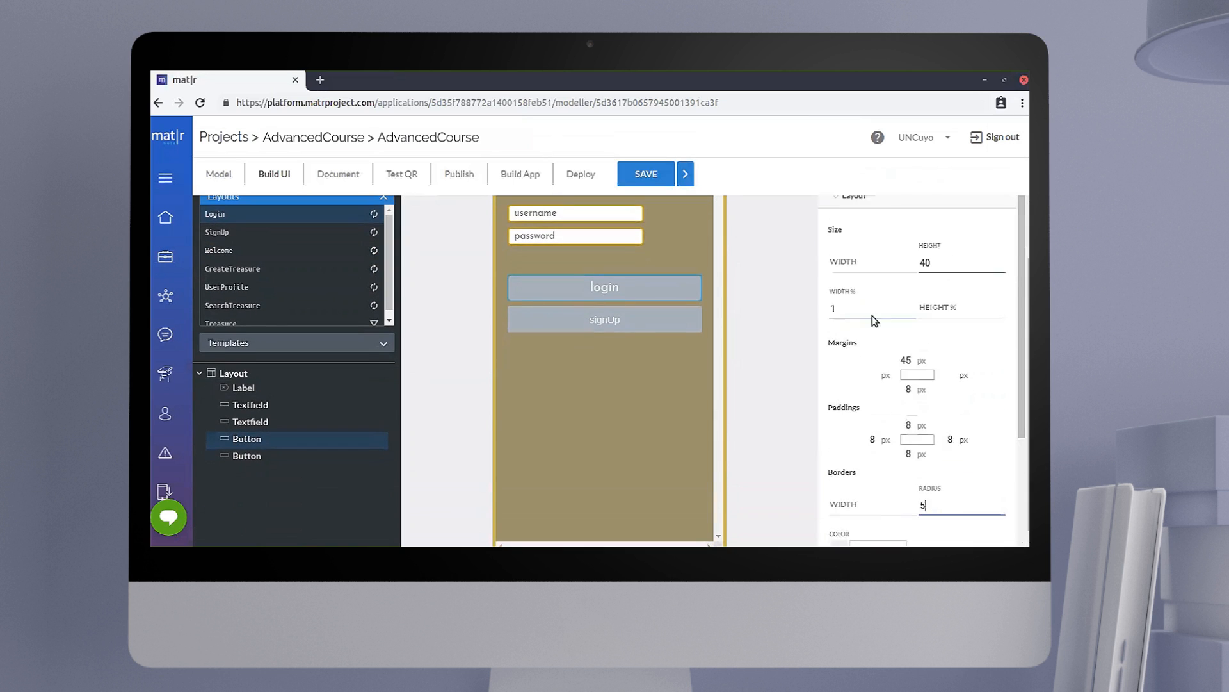
click(846, 220)
click(846, 248)
double_click(897, 292)
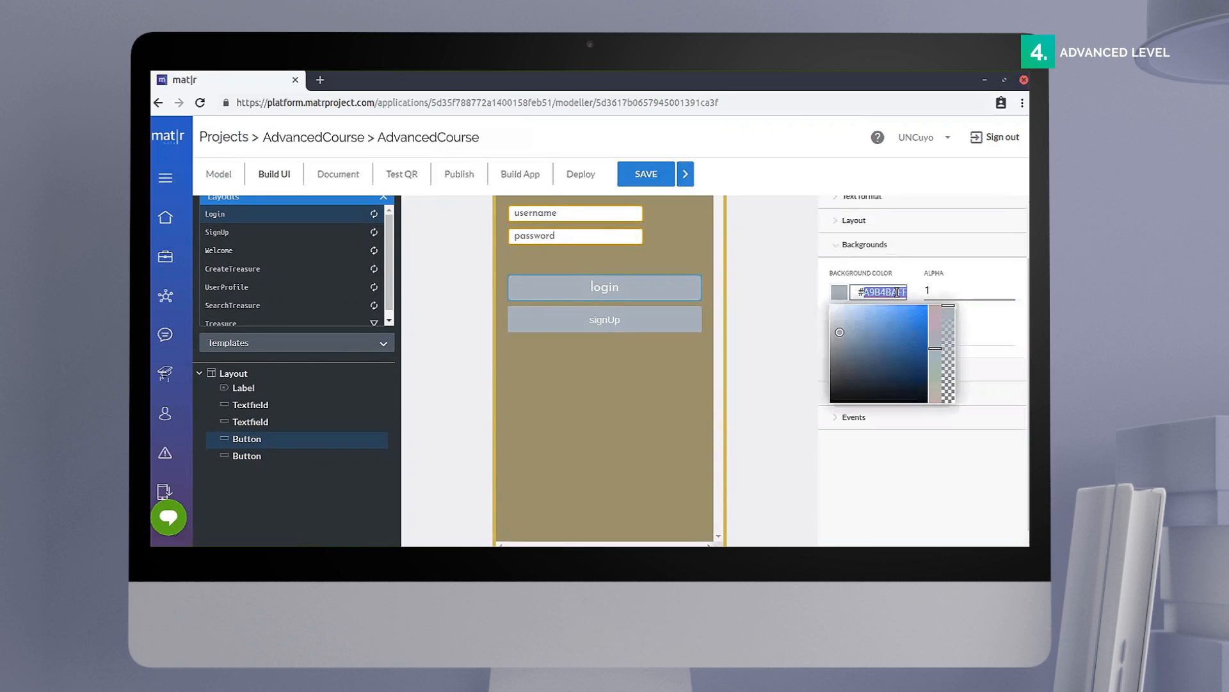
key(BackSpace)
text(CE)
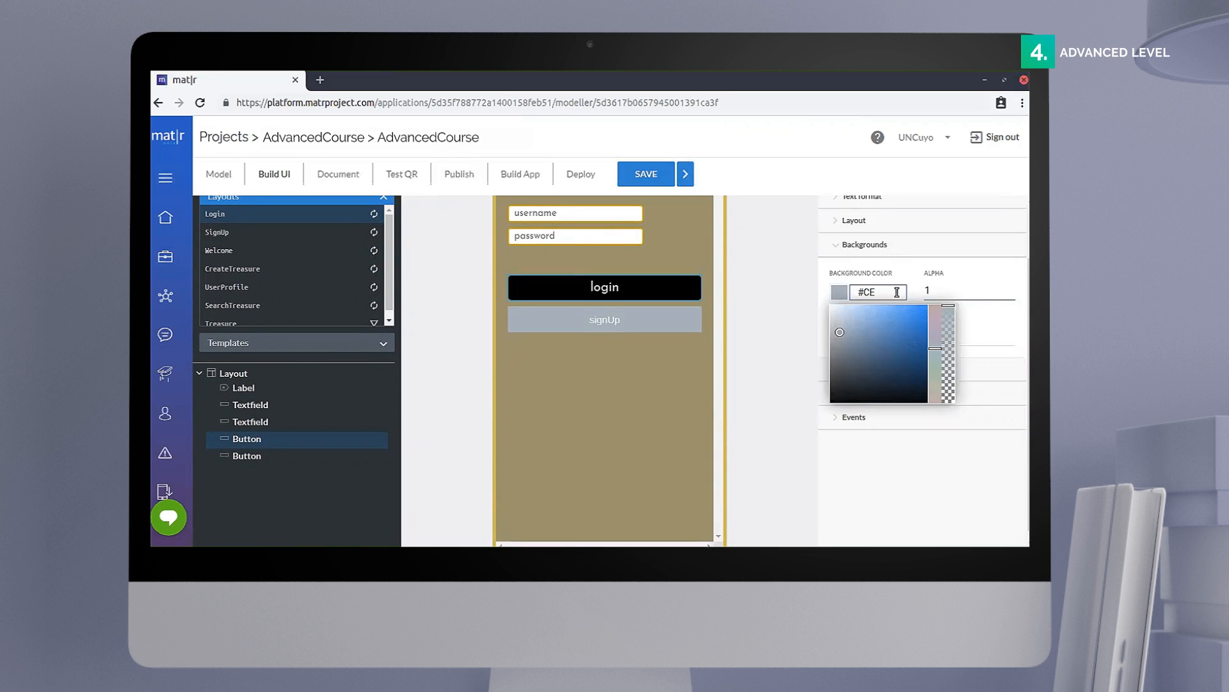
text(AA30FF)
click(780, 356)
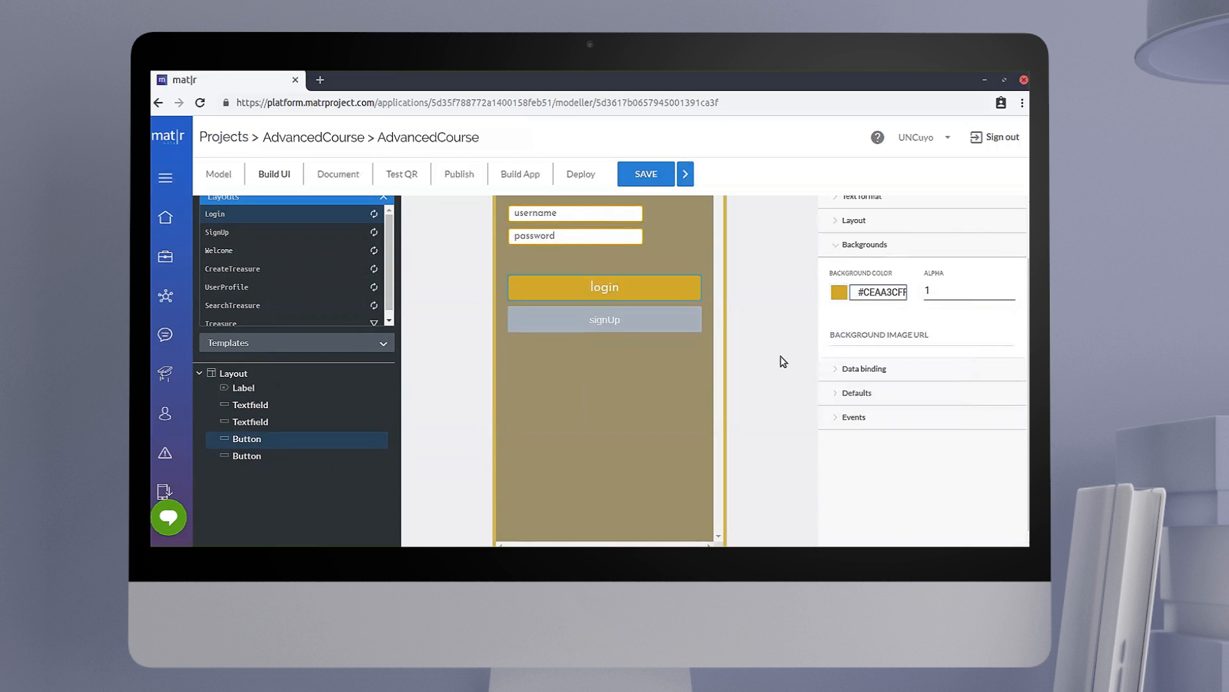
Step: Set the signUp button's font family to JosefinSans-Regular and its font size to 20
click(616, 324)
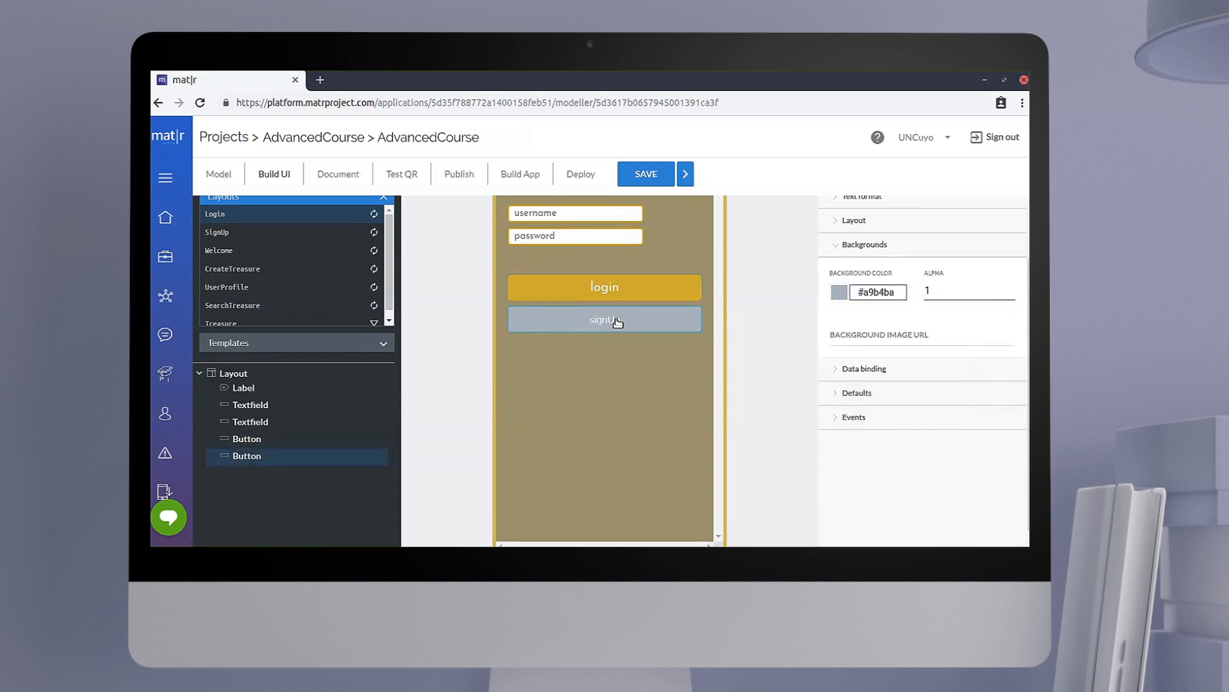
scroll(737, 320, up, 2)
click(839, 313)
click(850, 265)
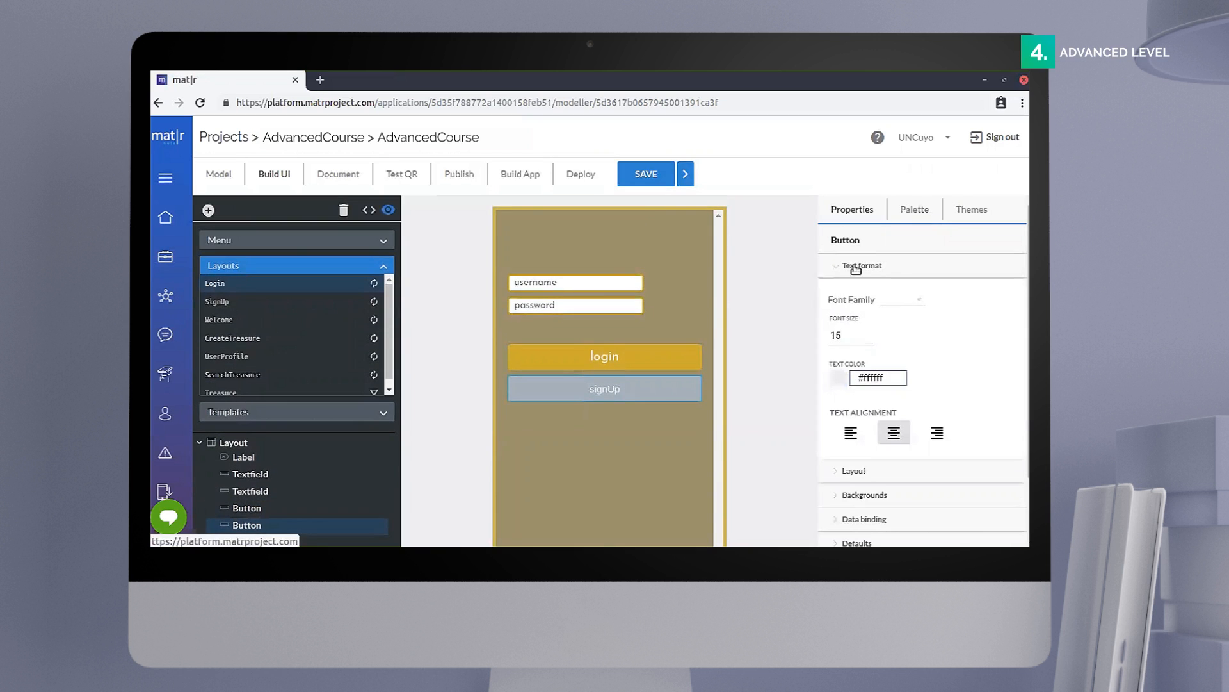
click(896, 298)
scroll(922, 410, down, 3)
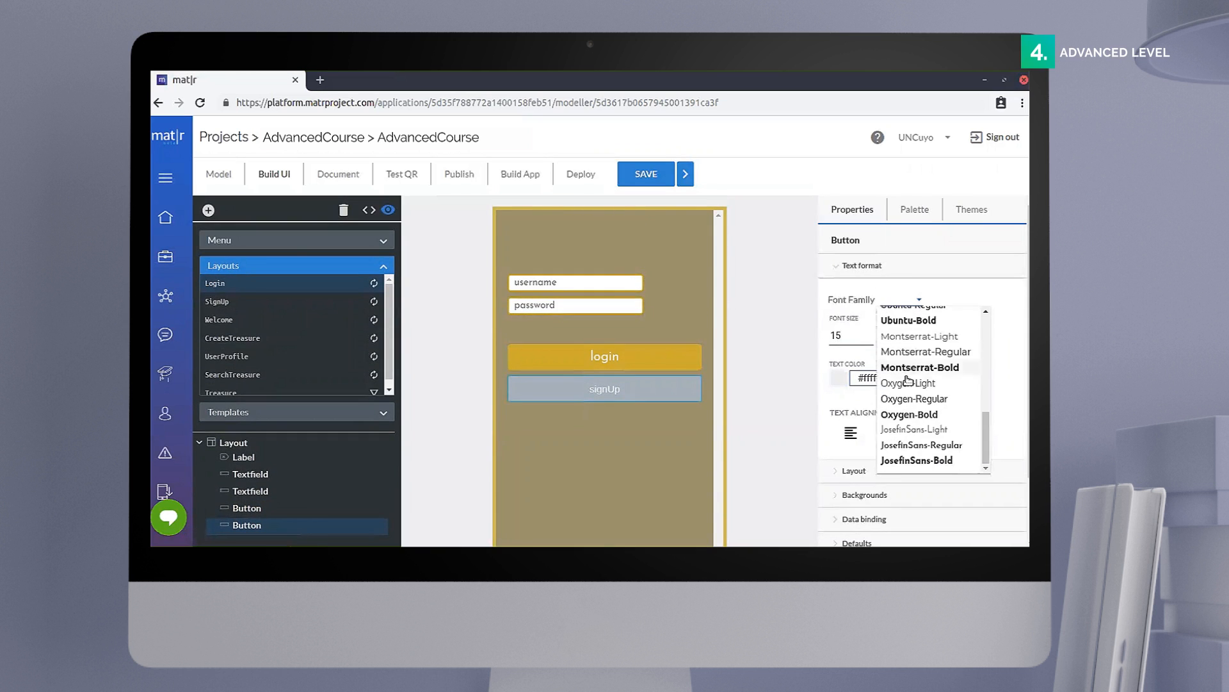
click(919, 447)
click(860, 335)
key(BackSpace)
key(BackSpace)
text(20)
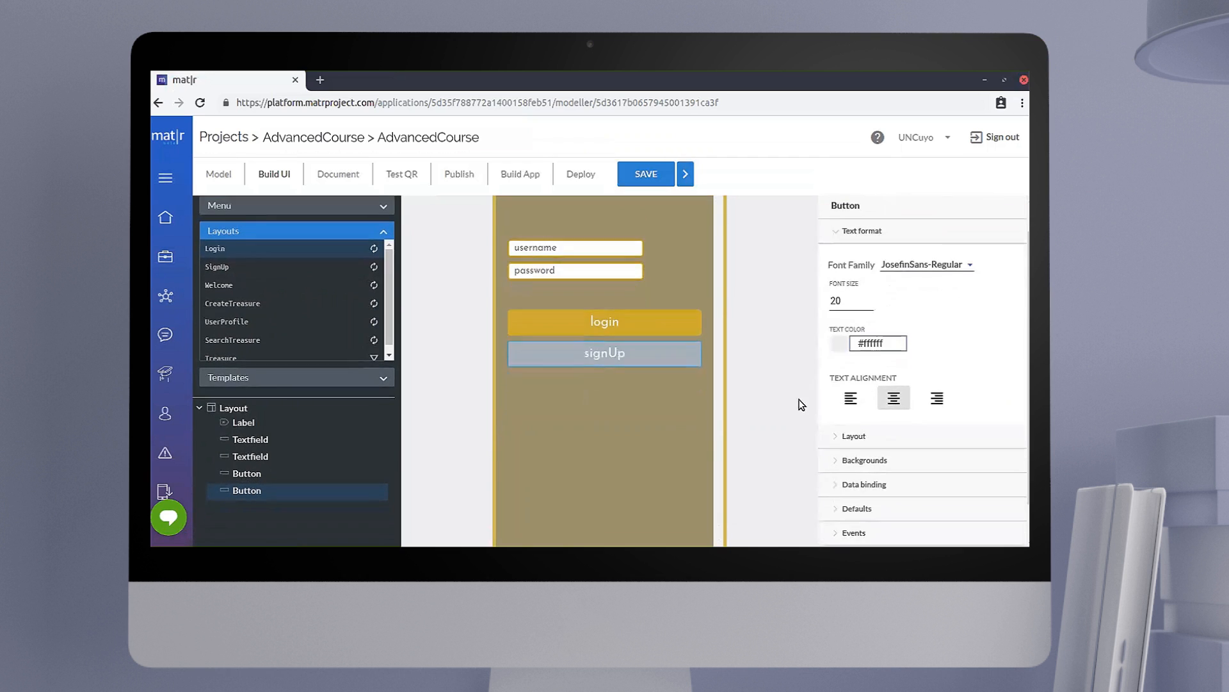
Step: Set the signUp button's border radius to 5
click(856, 266)
click(859, 293)
scroll(891, 405, down, 4)
click(952, 403)
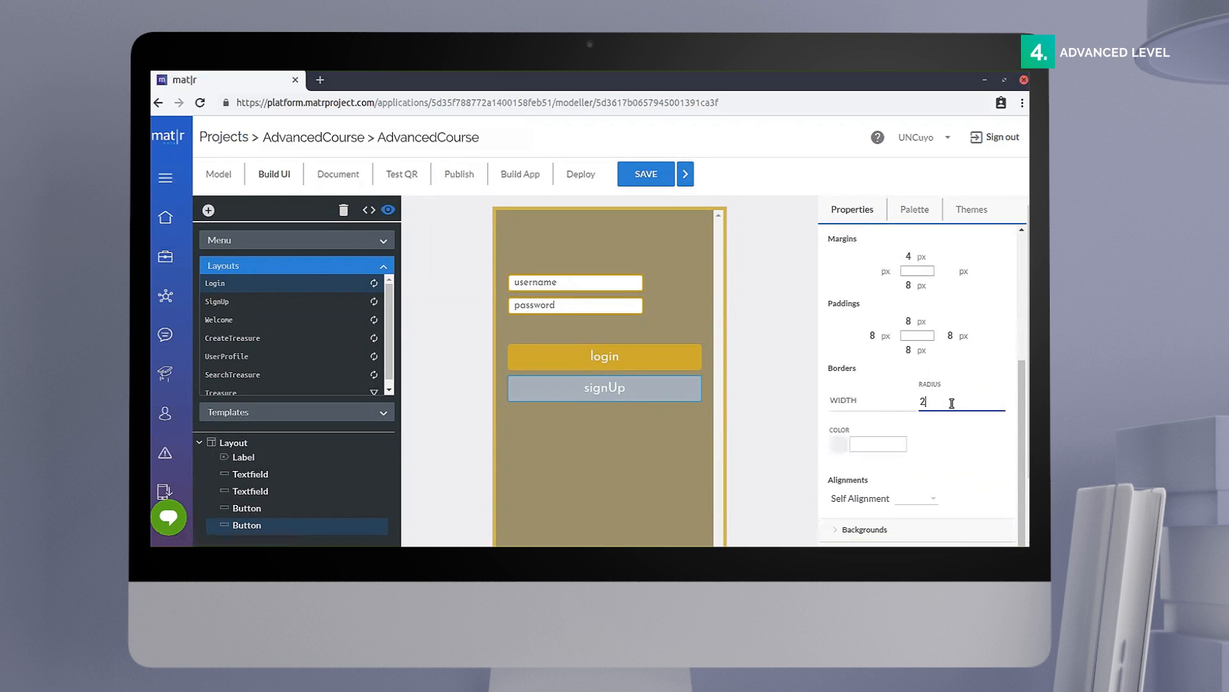
click(777, 452)
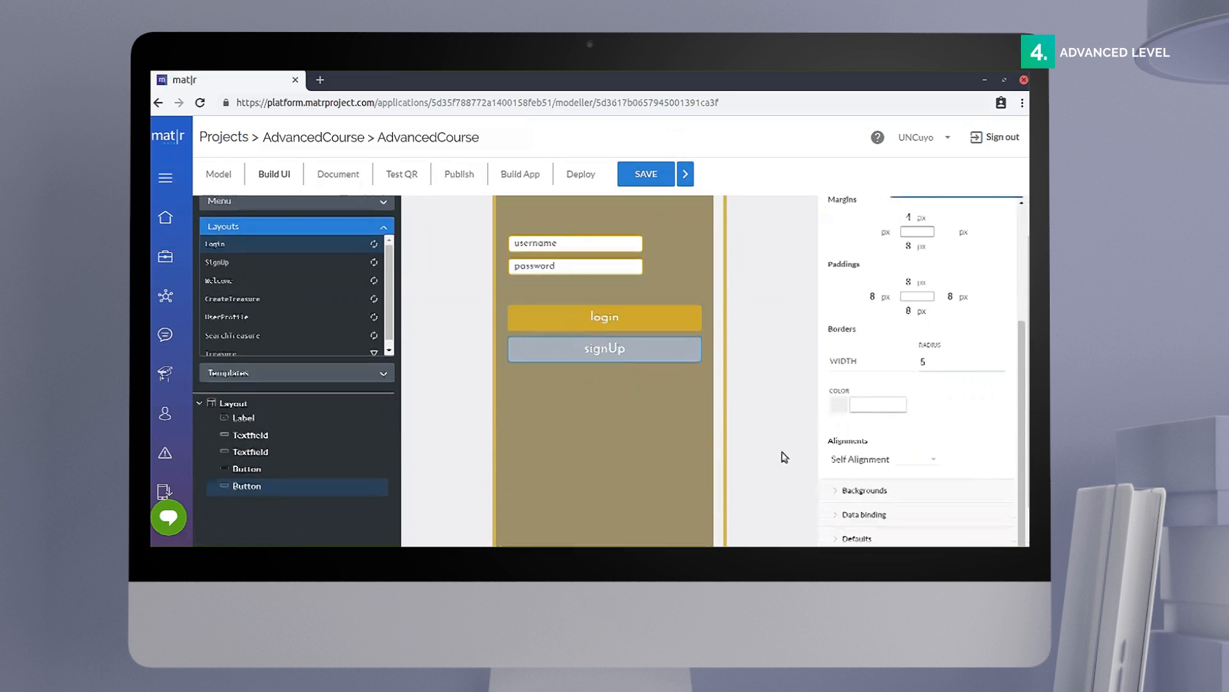
scroll(852, 256, up, 1)
scroll(853, 267, up, 3)
click(852, 266)
Step: Try to replace the signUp button's background color with a new hex value
click(864, 314)
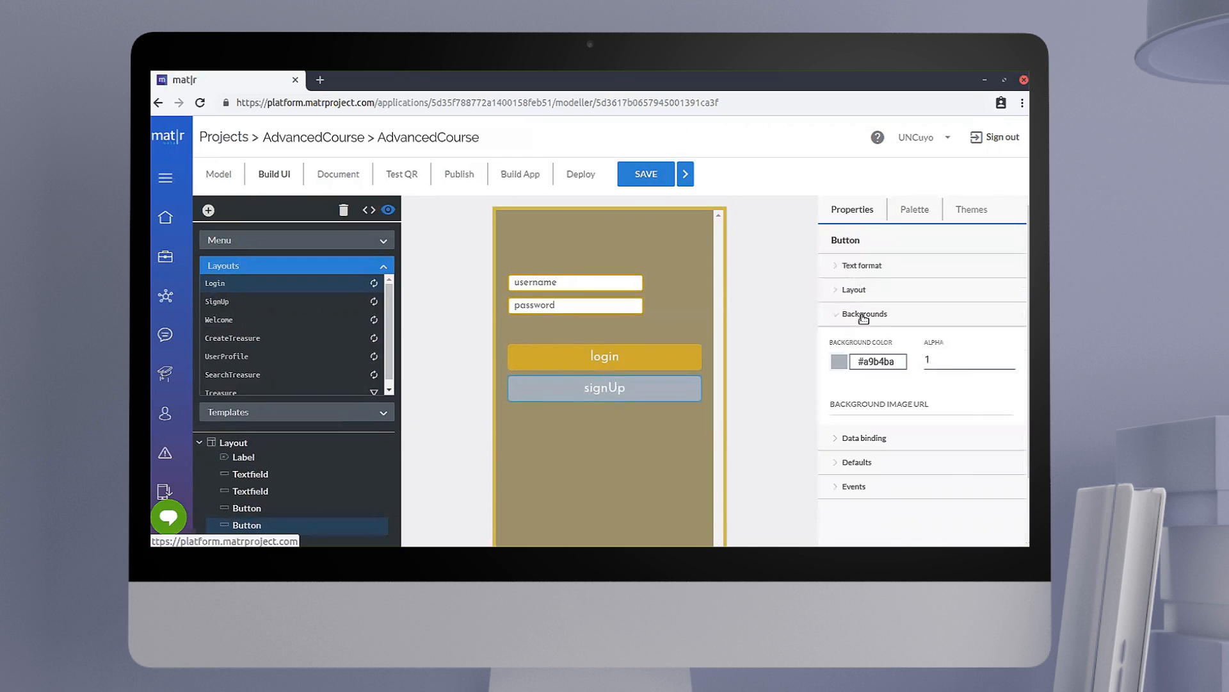
double_click(898, 362)
key(BackSpace)
text(C)
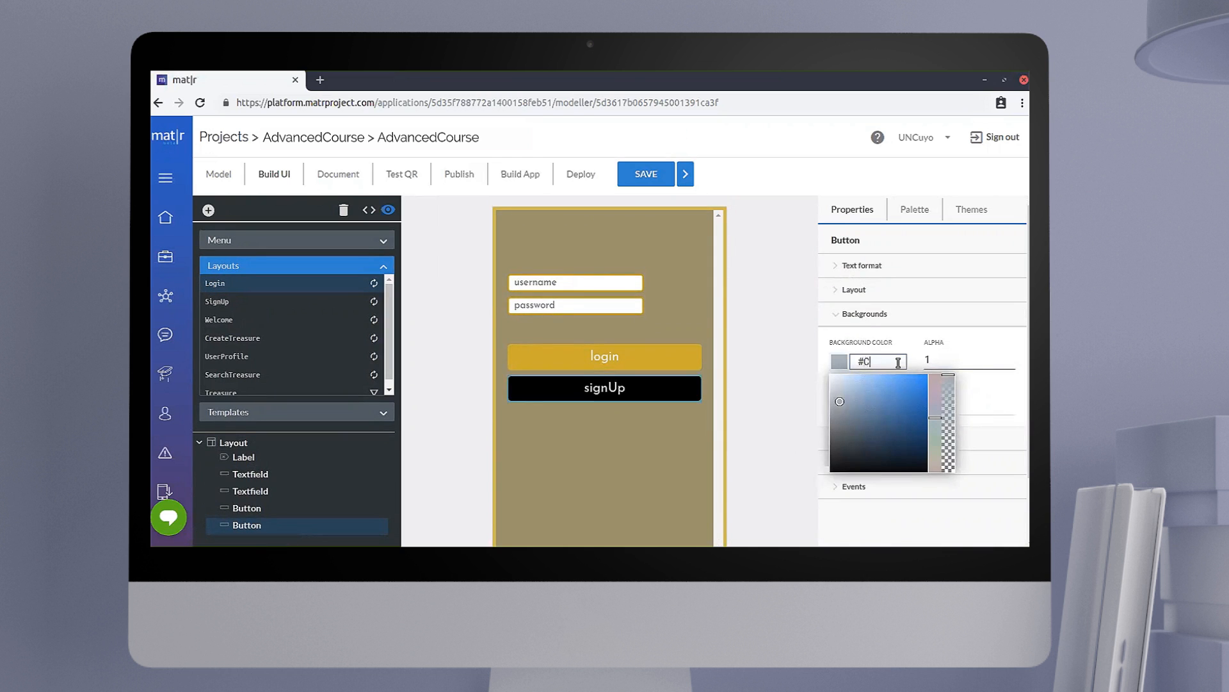
text(FB53)
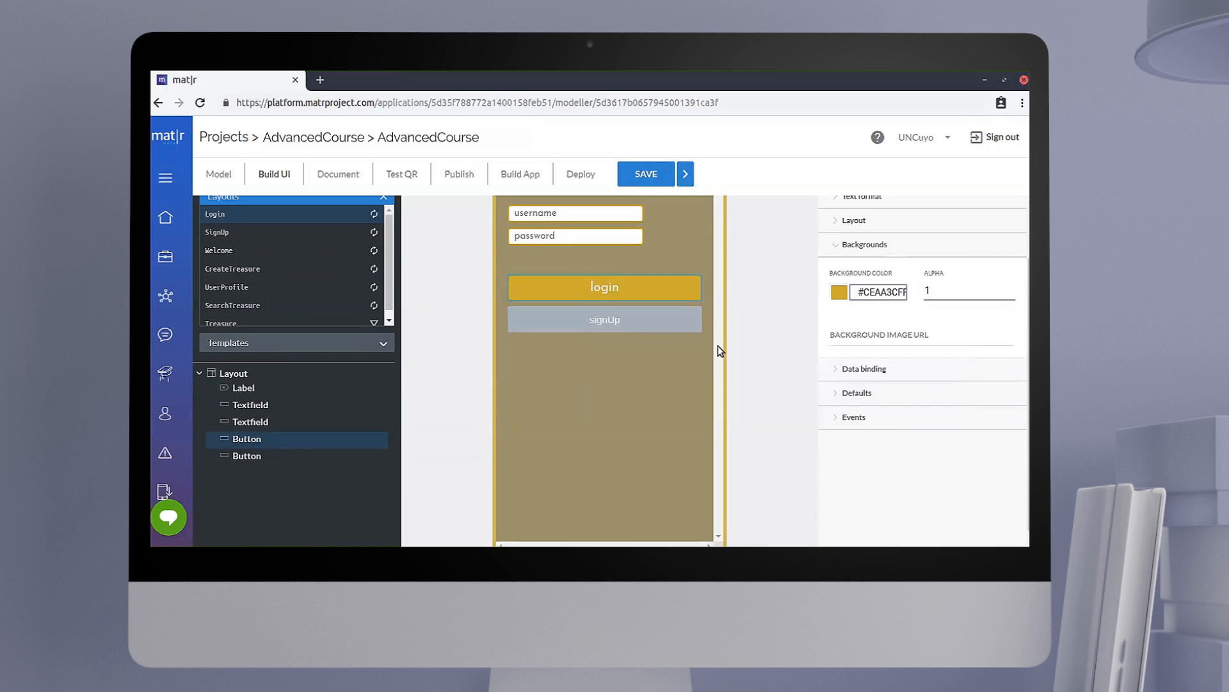
Step: Format the signUp button's text with the JosefinSans-Regular font family at size 20
click(618, 322)
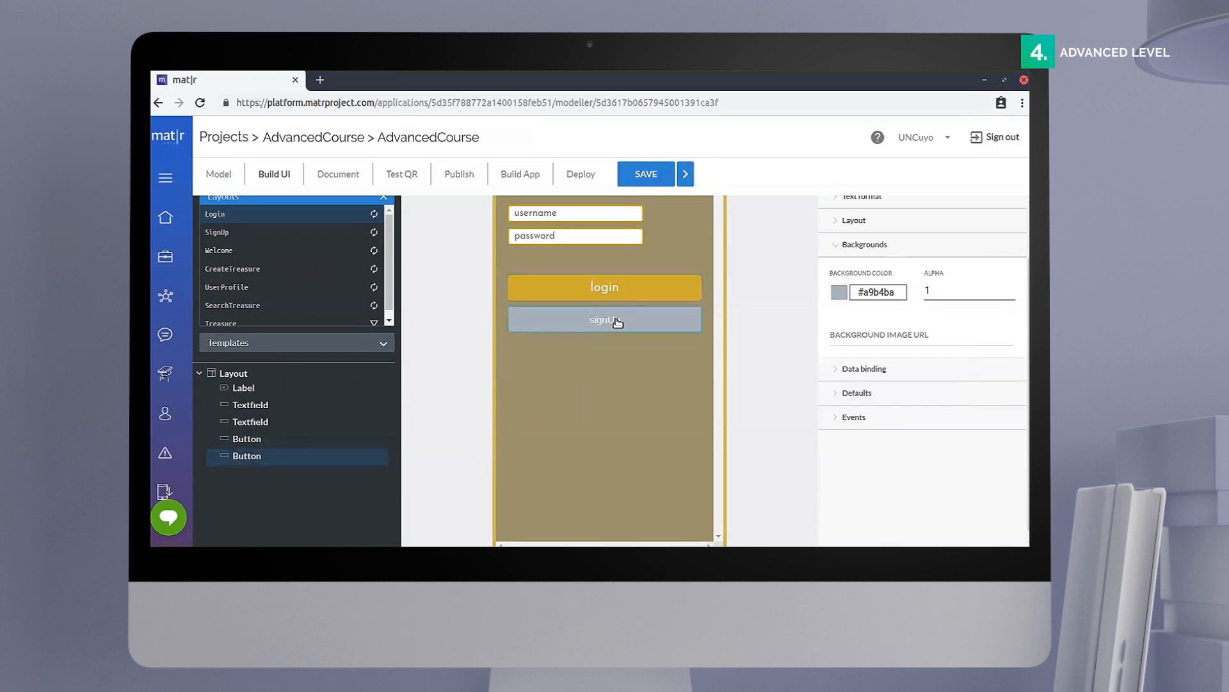
scroll(717, 317, up, 1)
click(851, 265)
click(897, 298)
scroll(928, 384, down, 5)
click(928, 442)
click(860, 334)
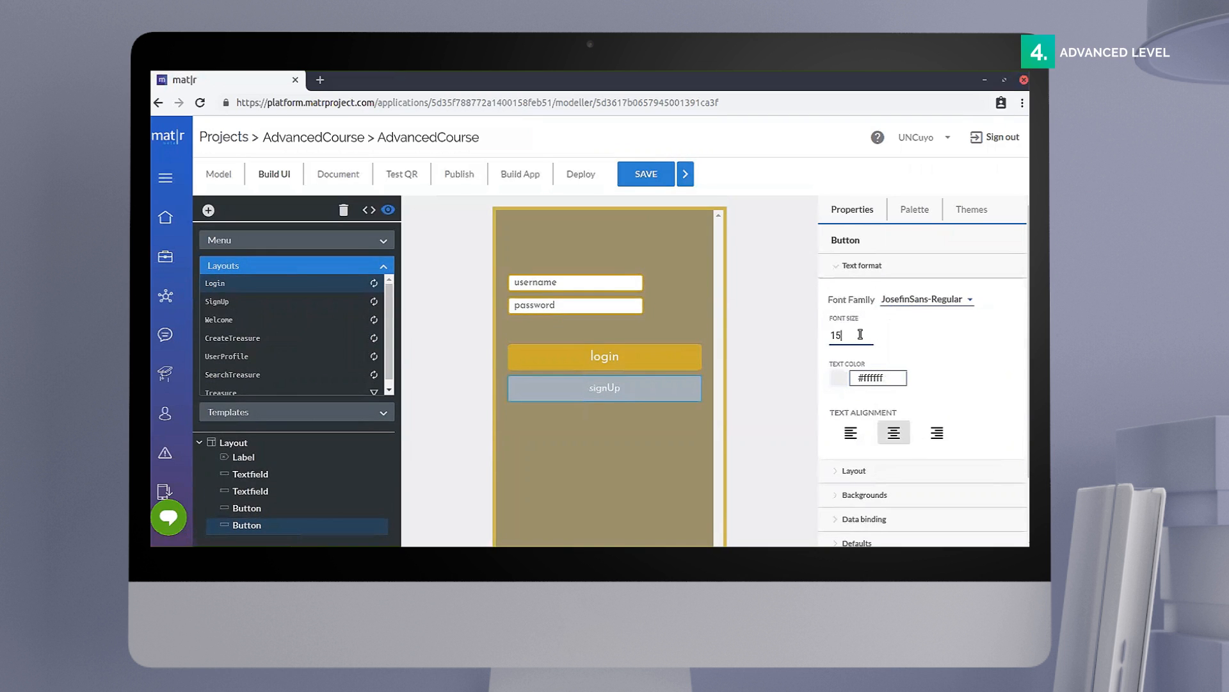
key(BackSpace)
key(BackSpace)
text(20)
scroll(794, 421, down, 1)
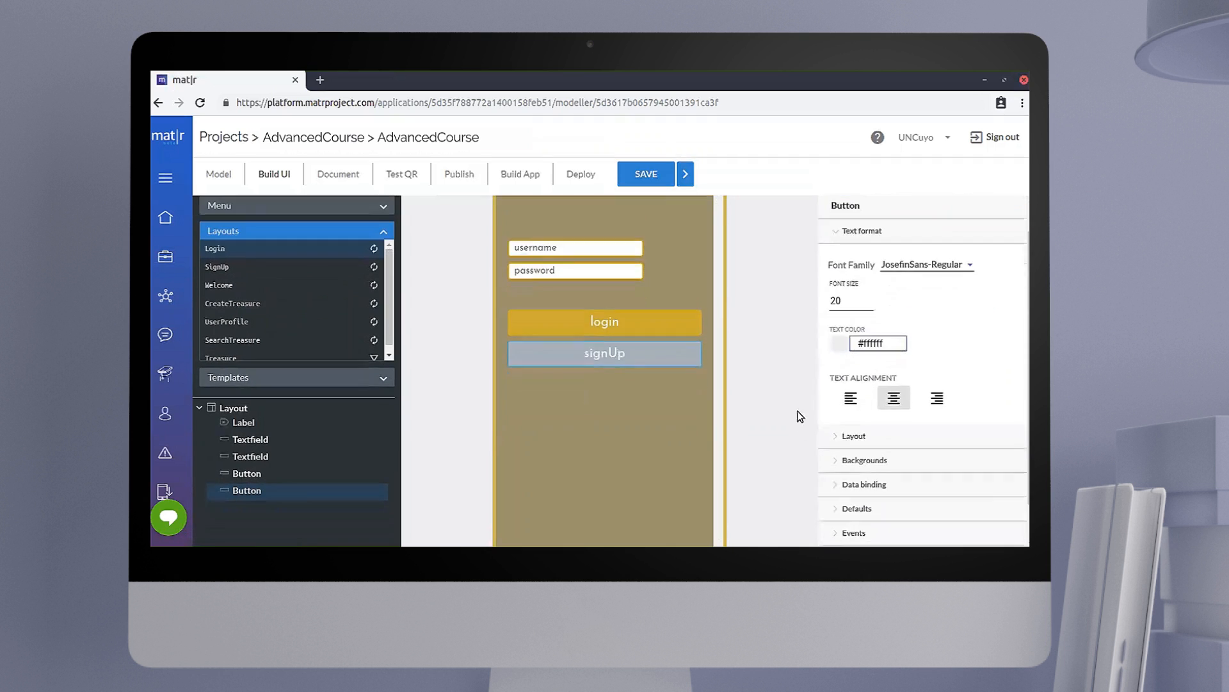
Step: Round the signUp button's corners with a border radius of 5
scroll(800, 417, up, 1)
click(856, 265)
click(856, 297)
scroll(893, 392, down, 2)
scroll(893, 395, down, 1)
click(957, 402)
key(BackSpace)
text(5)
click(780, 457)
scroll(781, 456, down, 1)
scroll(794, 417, up, 1)
scroll(849, 237, up, 3)
click(852, 272)
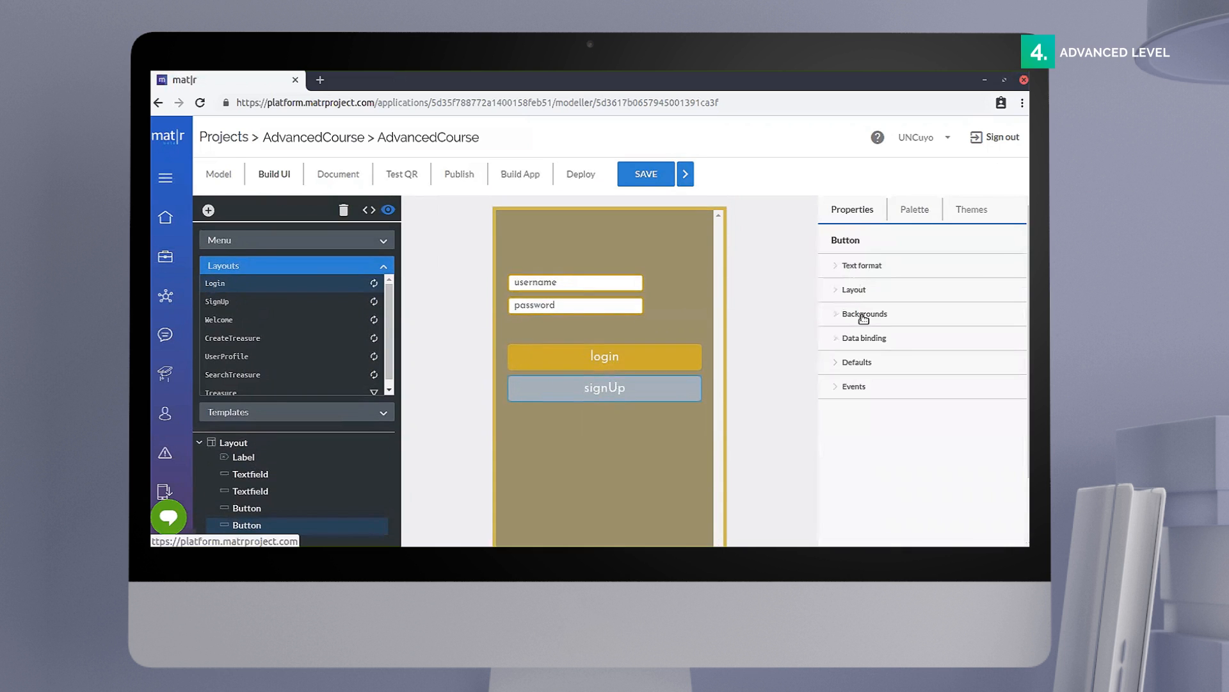
Step: Set the signUp button's background color to #CEAA3CFF
click(864, 314)
click(896, 362)
text(CEAA3CFF)
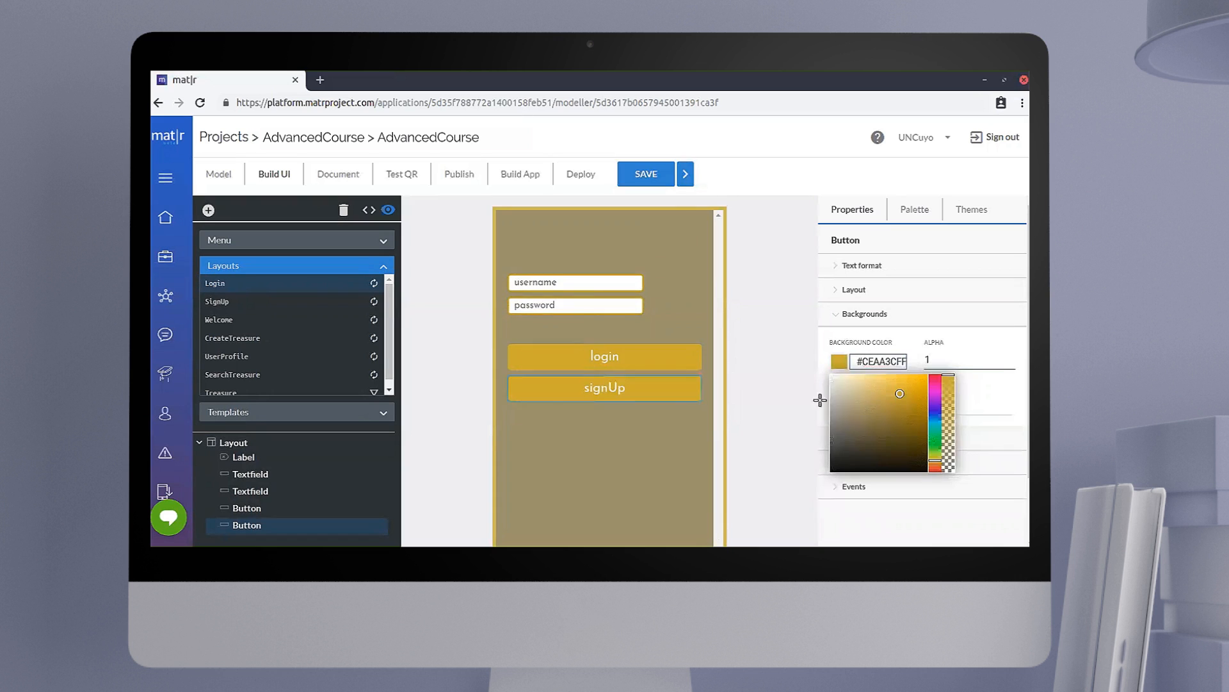
click(778, 430)
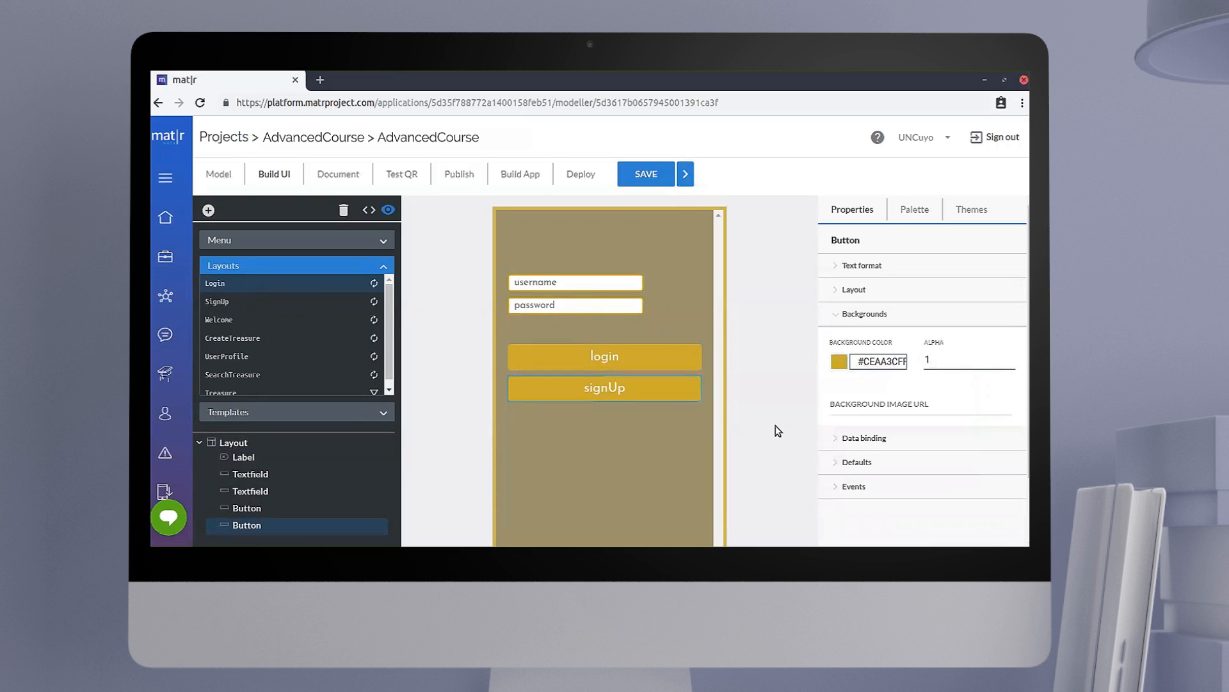
Step: Add one image element below the signUp button and another above the username field
click(920, 213)
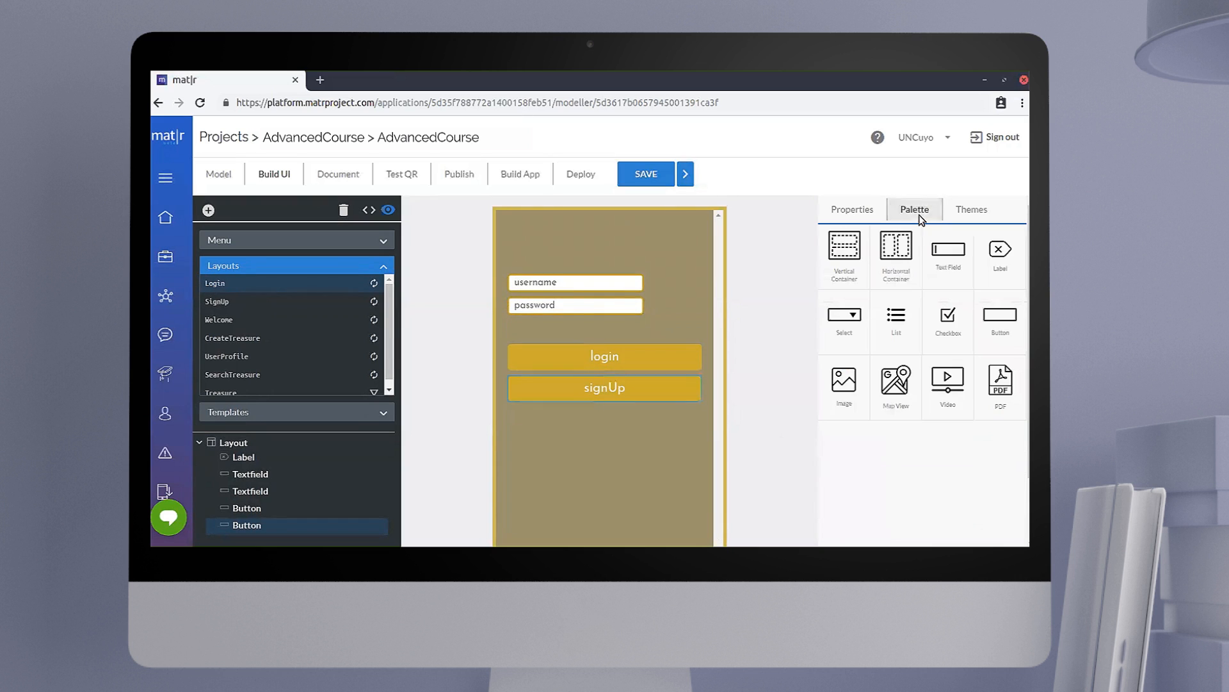
click(845, 383)
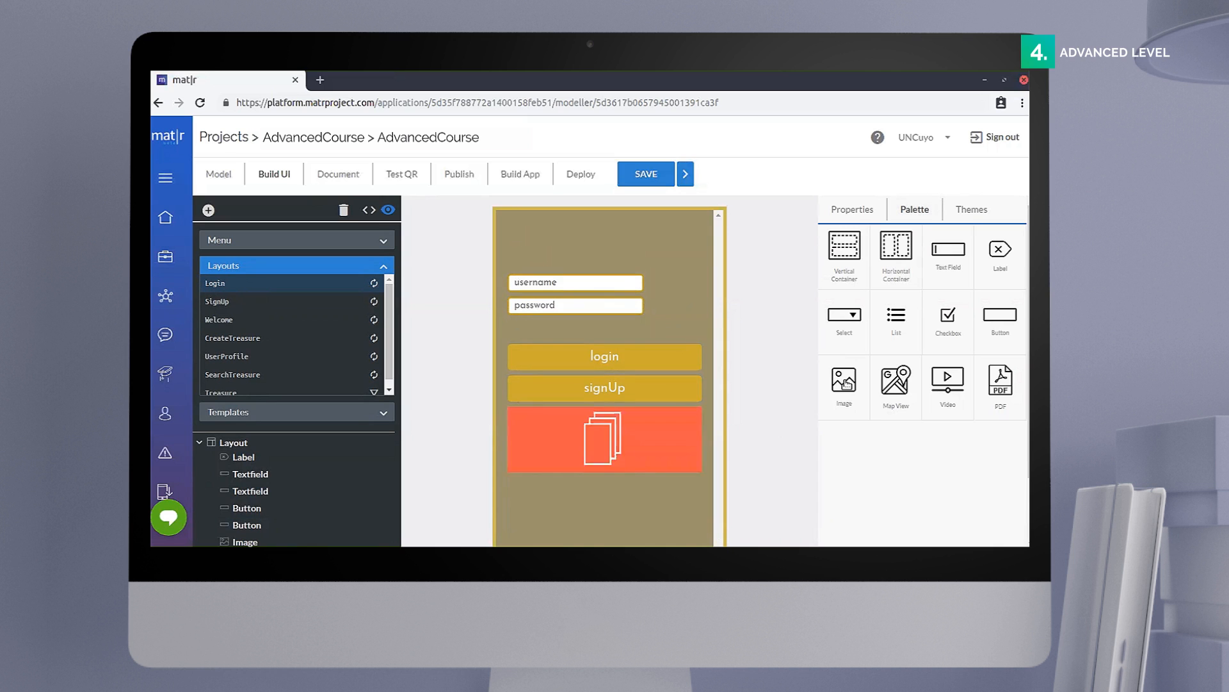
drag(614, 440, 617, 286)
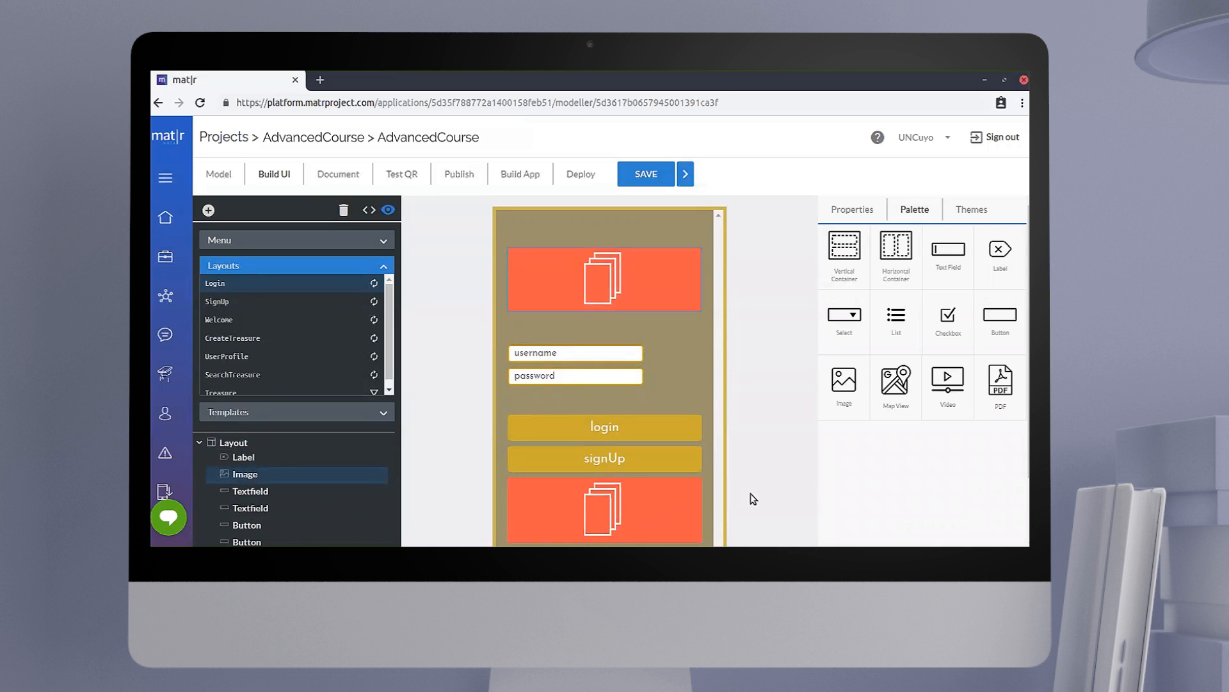
click(847, 210)
click(831, 315)
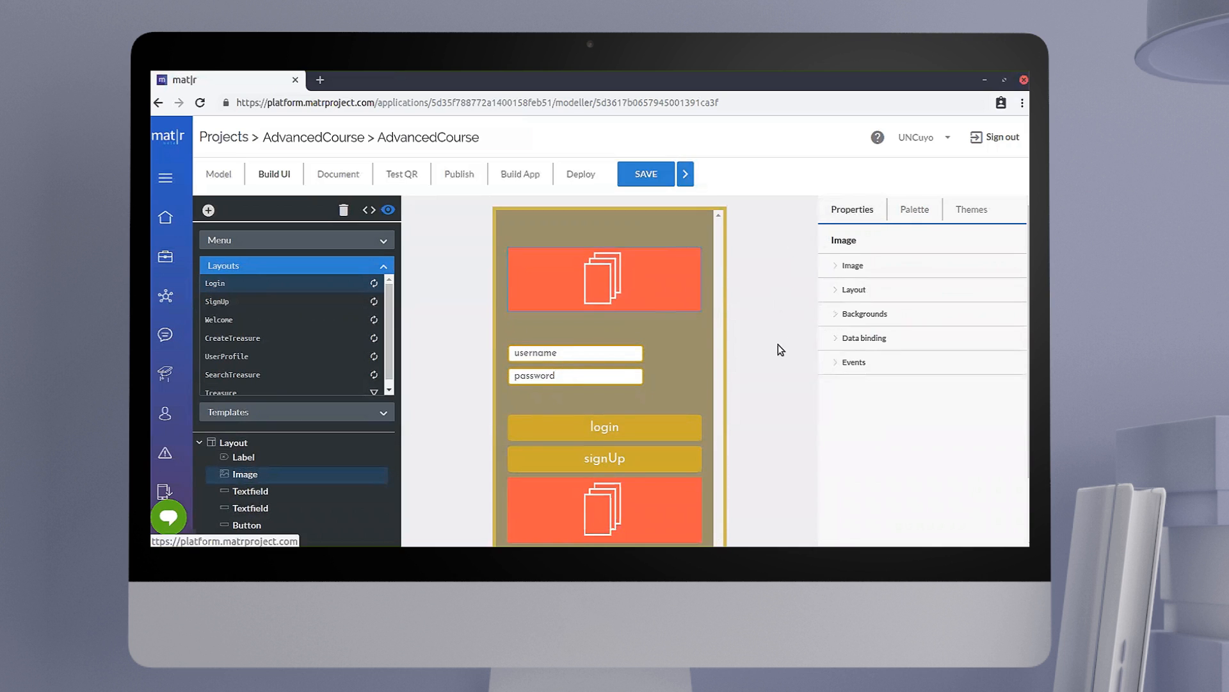
click(858, 268)
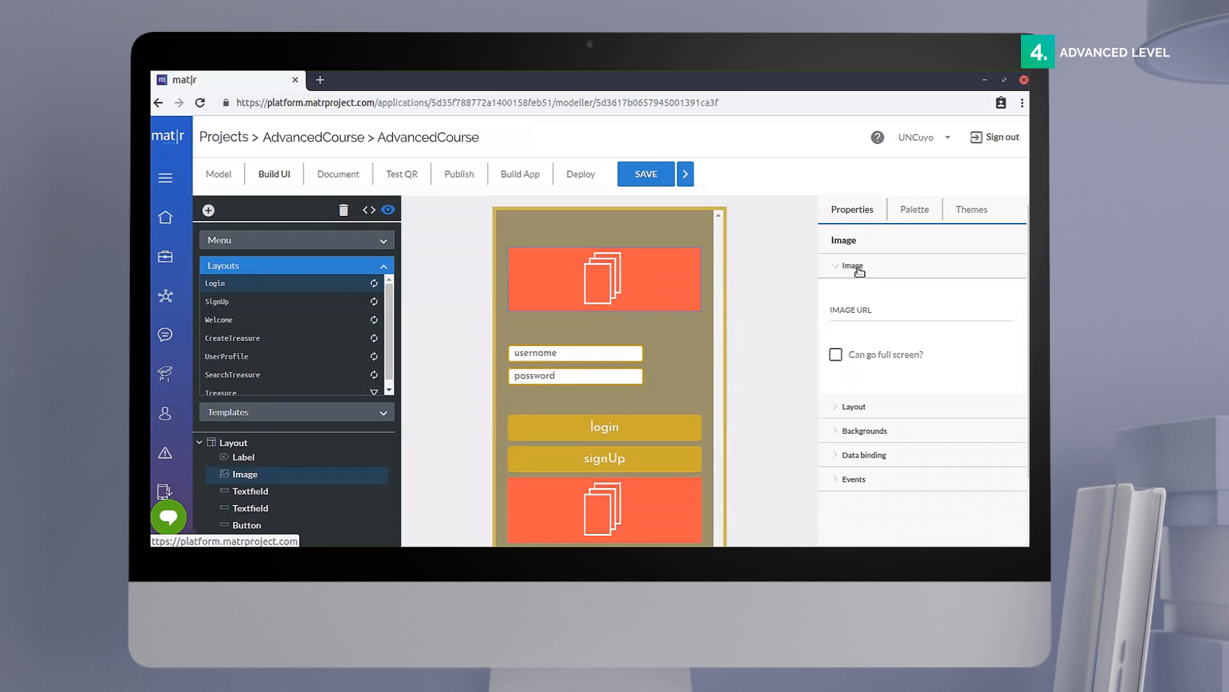
click(865, 313)
text(HTTP)
key(BackSpace)
key(BackSpace)
key(BackSpace)
key(BackSpace)
text(https://)
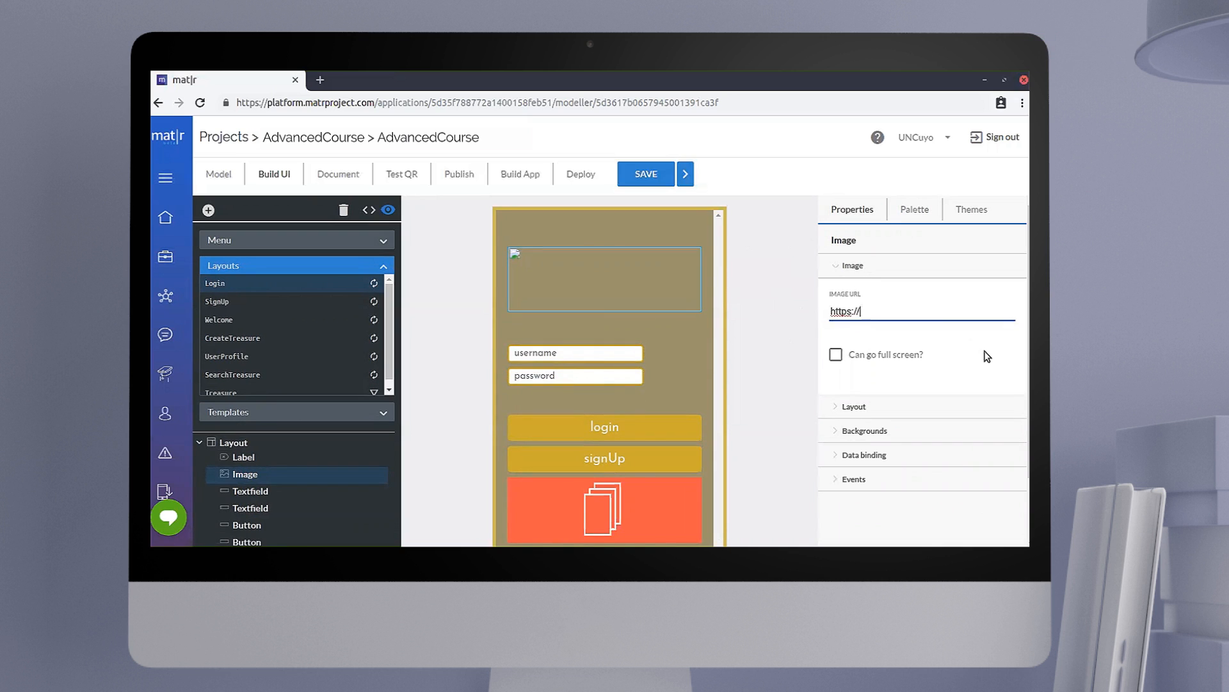
text(i.imgur.com/ylhqq3s.png)
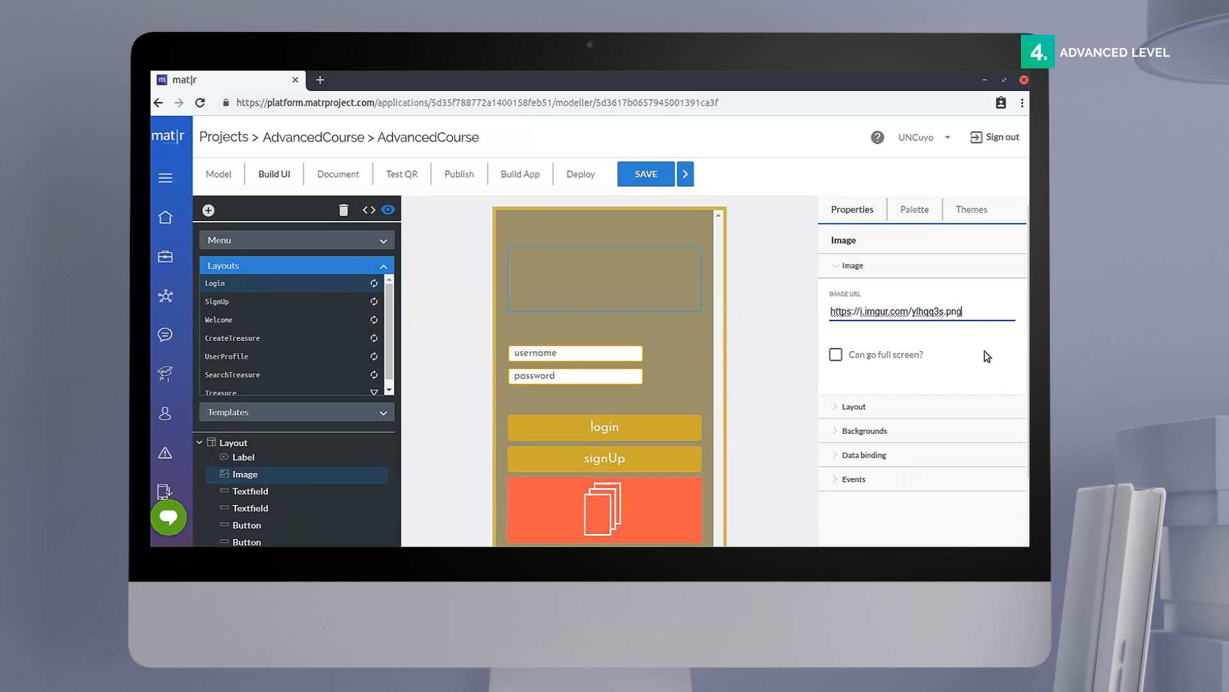
Step: Give the Treasure Hunt image a top margin of 30 px and a left margin of 15 px
click(844, 266)
click(839, 291)
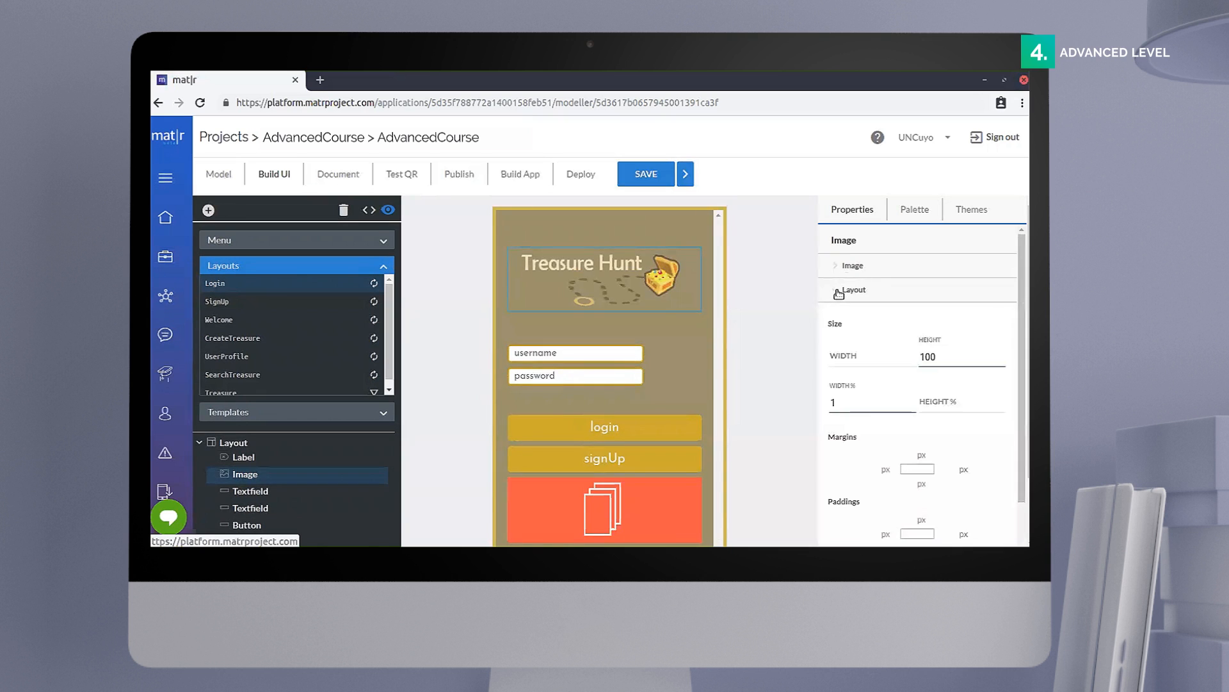
click(912, 454)
text(30)
scroll(877, 408, down, 1)
click(879, 402)
text(15)
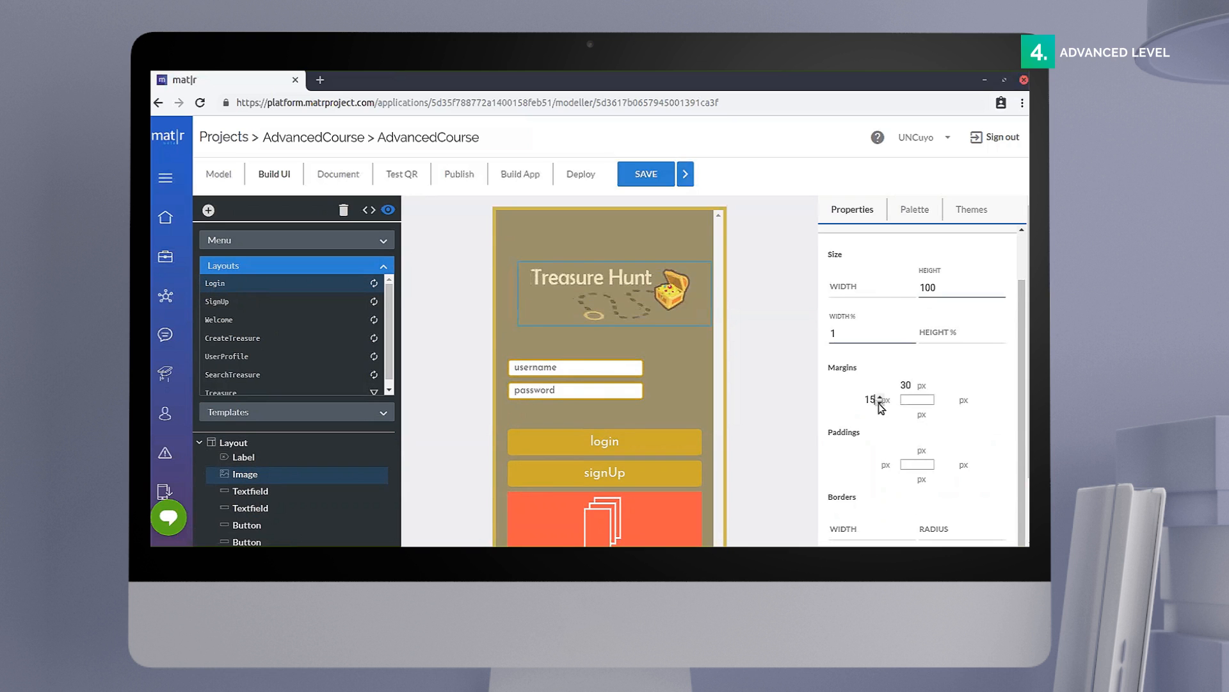
scroll(847, 294, up, 1)
click(847, 291)
click(626, 522)
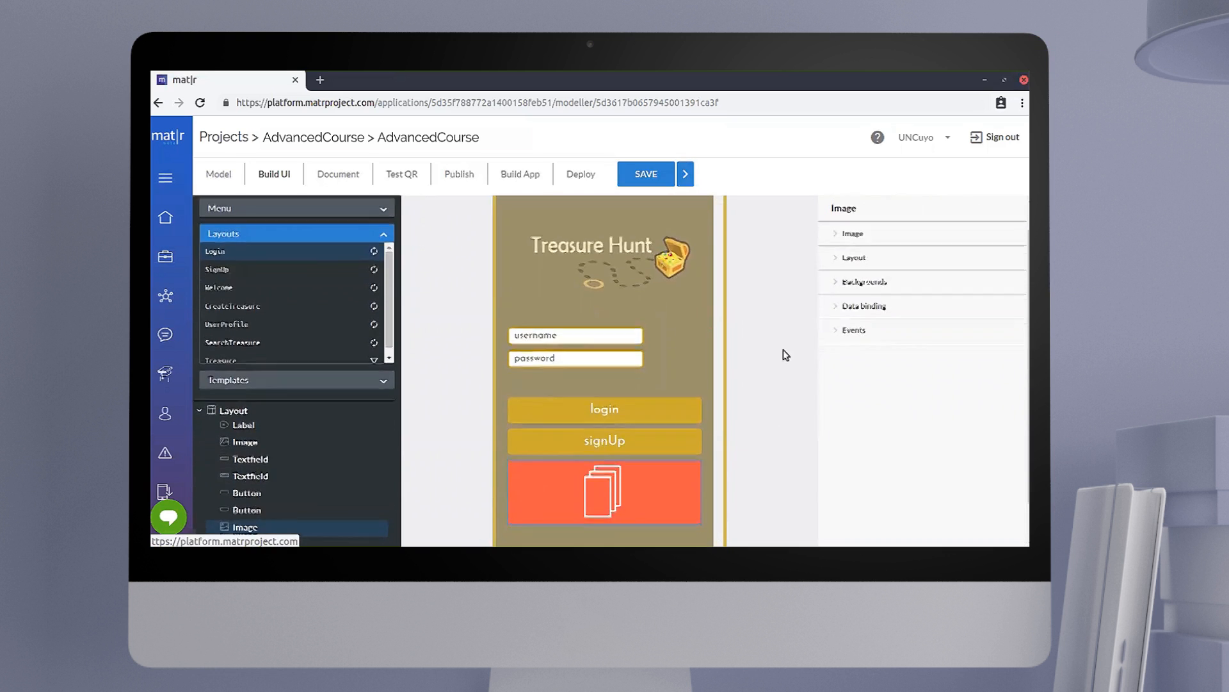
click(852, 265)
click(871, 317)
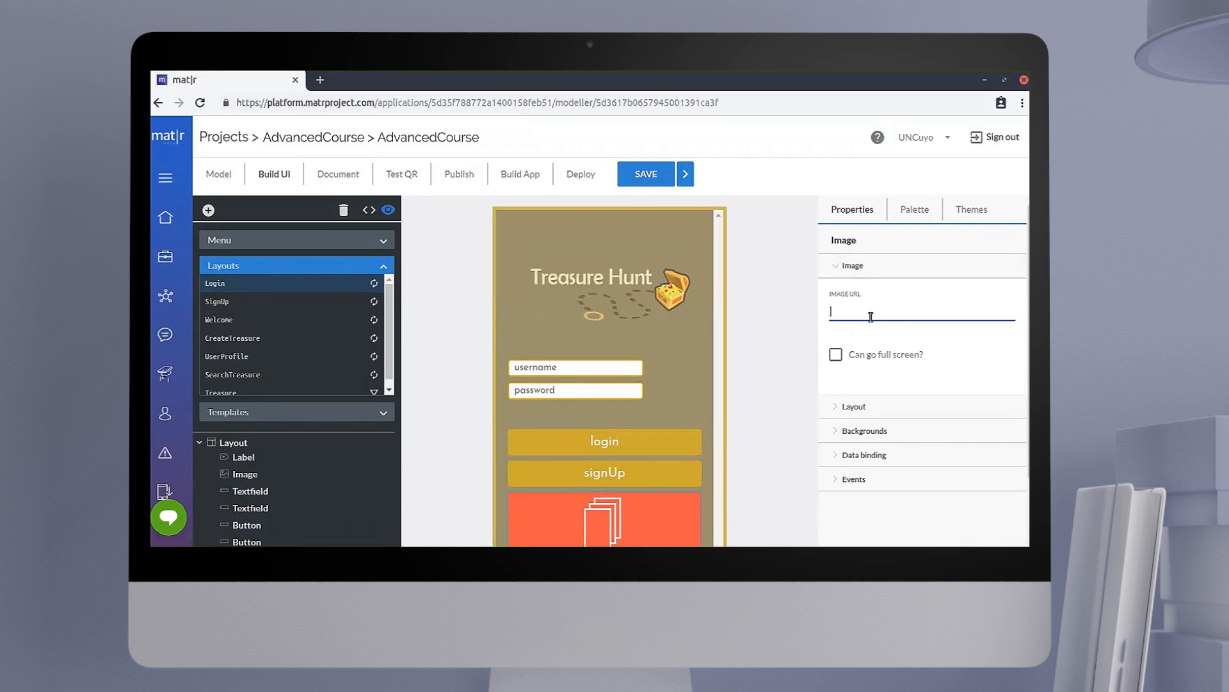
text(https:)
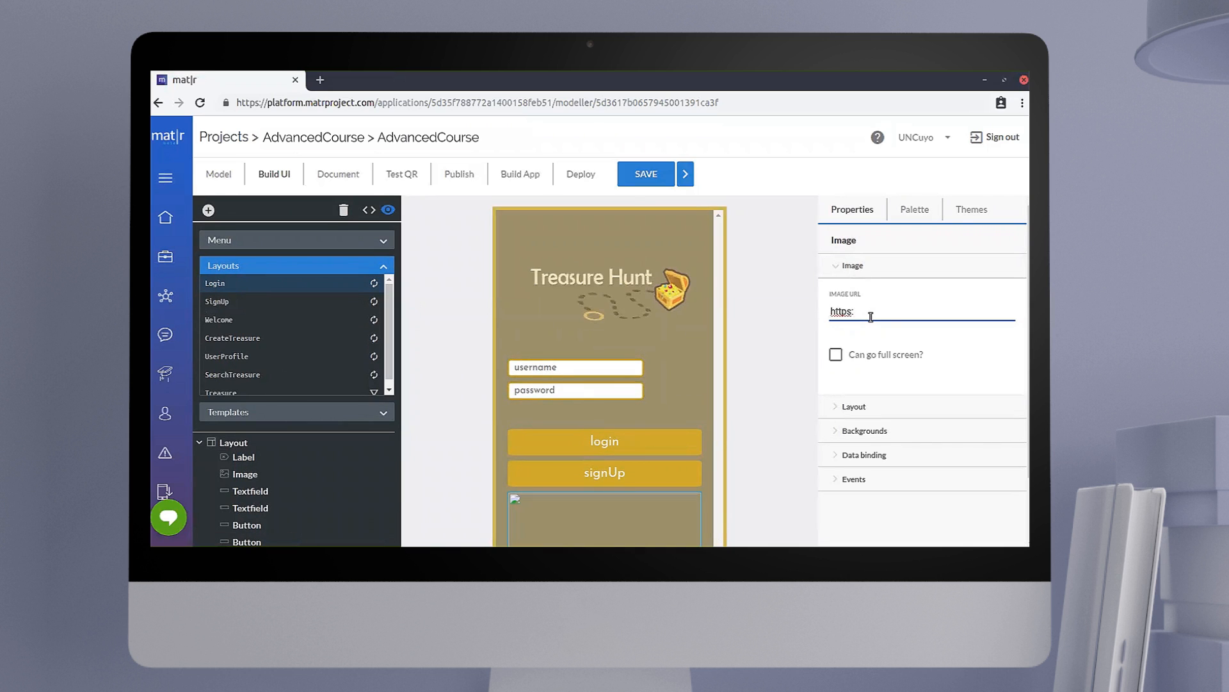
text(//i.imgur.com/J)
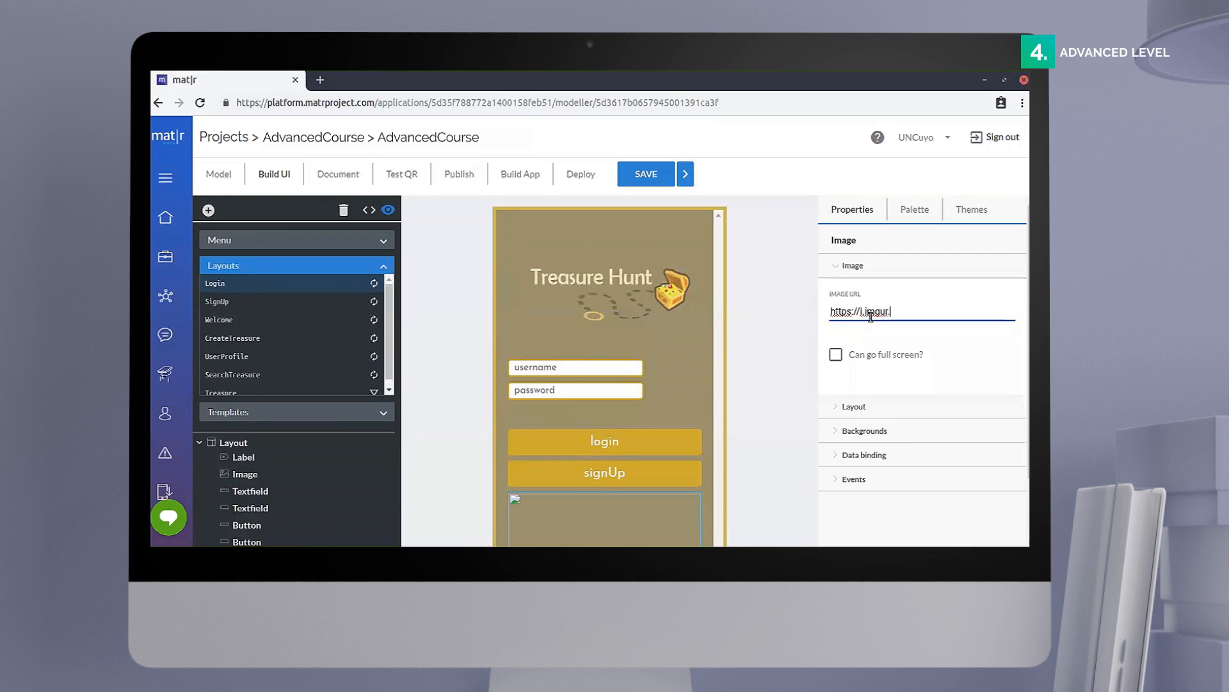
text(e1CyTq.png)
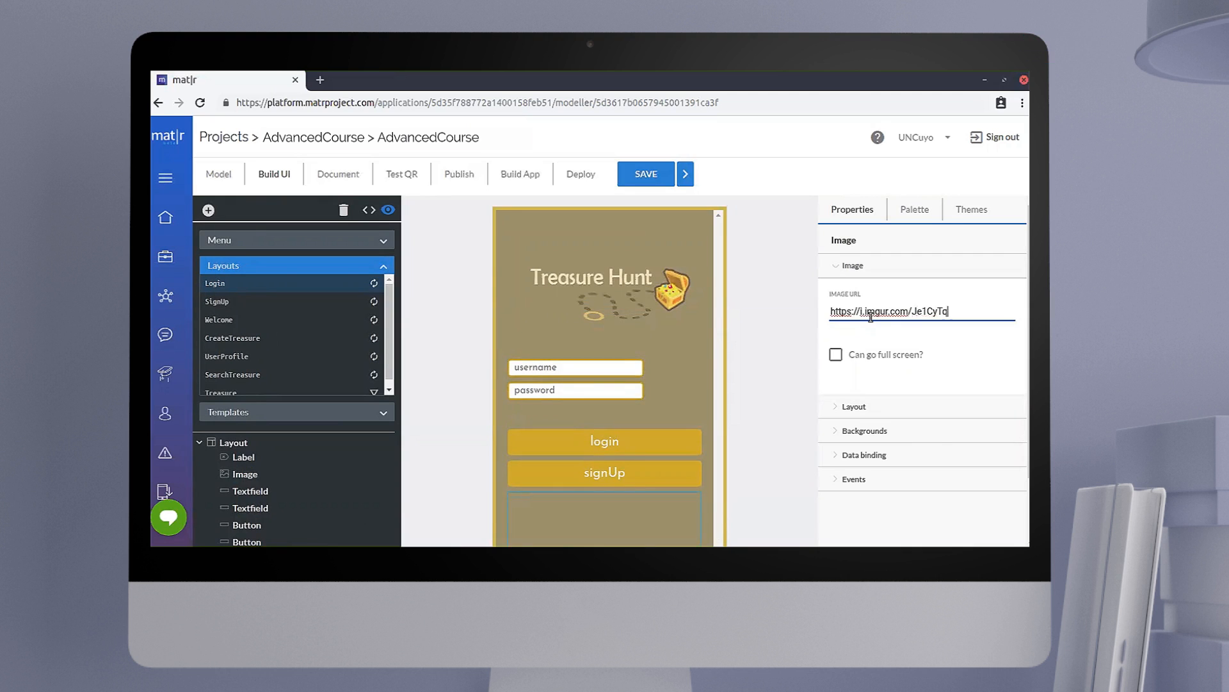
Step: Set the width percentage of the image below the signUp button to 0.3 and its top margin to 30 px
scroll(783, 358, down, 1)
click(842, 234)
click(853, 256)
click(867, 369)
key(BackSpace)
text(0.3)
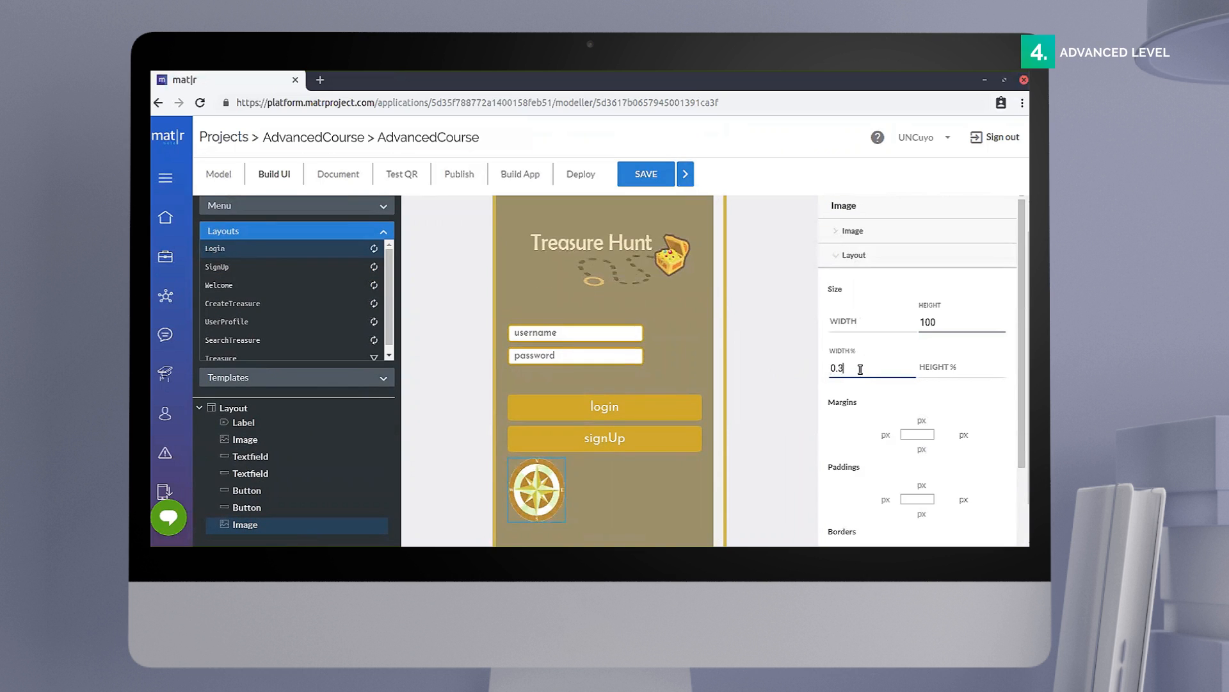
click(906, 419)
text(30)
Step: Give the compass image a border with radius 95, width 1 and color #D3B65AFF
scroll(915, 404, down, 3)
click(942, 430)
text(95)
click(882, 428)
text(1)
click(875, 467)
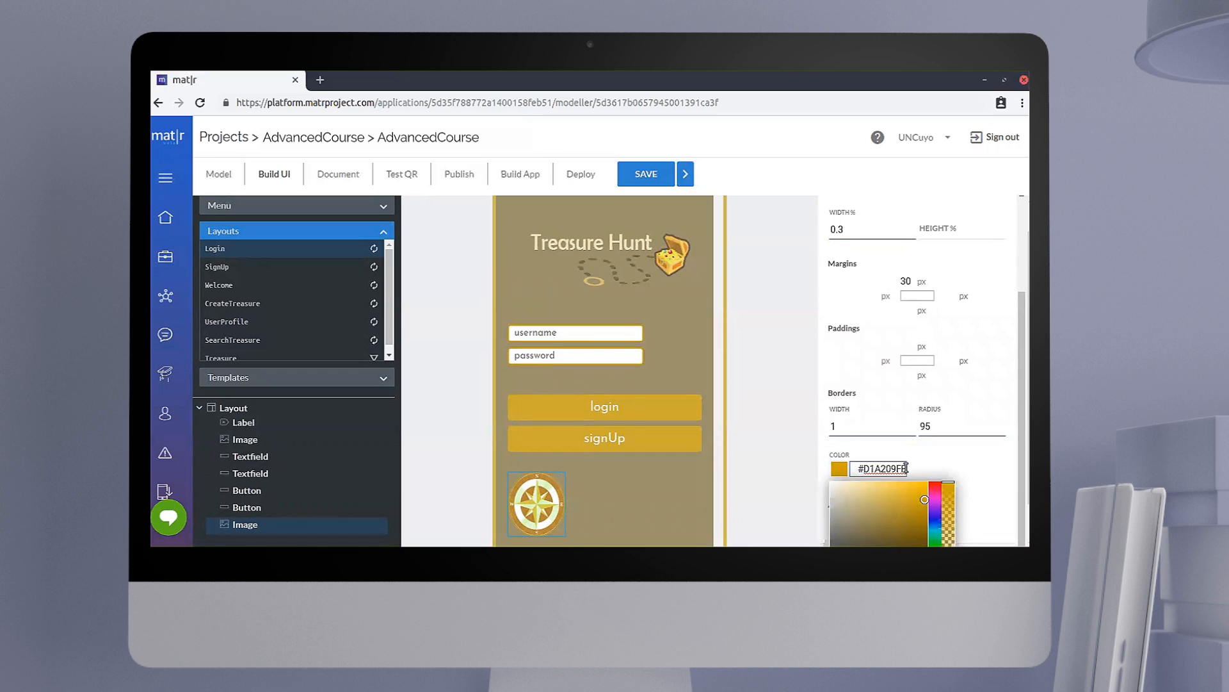
key(BackSpace)
key(BackSpace)
key(BackSpace)
key(BackSpace)
key(BackSpace)
key(BackSpace)
key(BackSpace)
text(3b65aff)
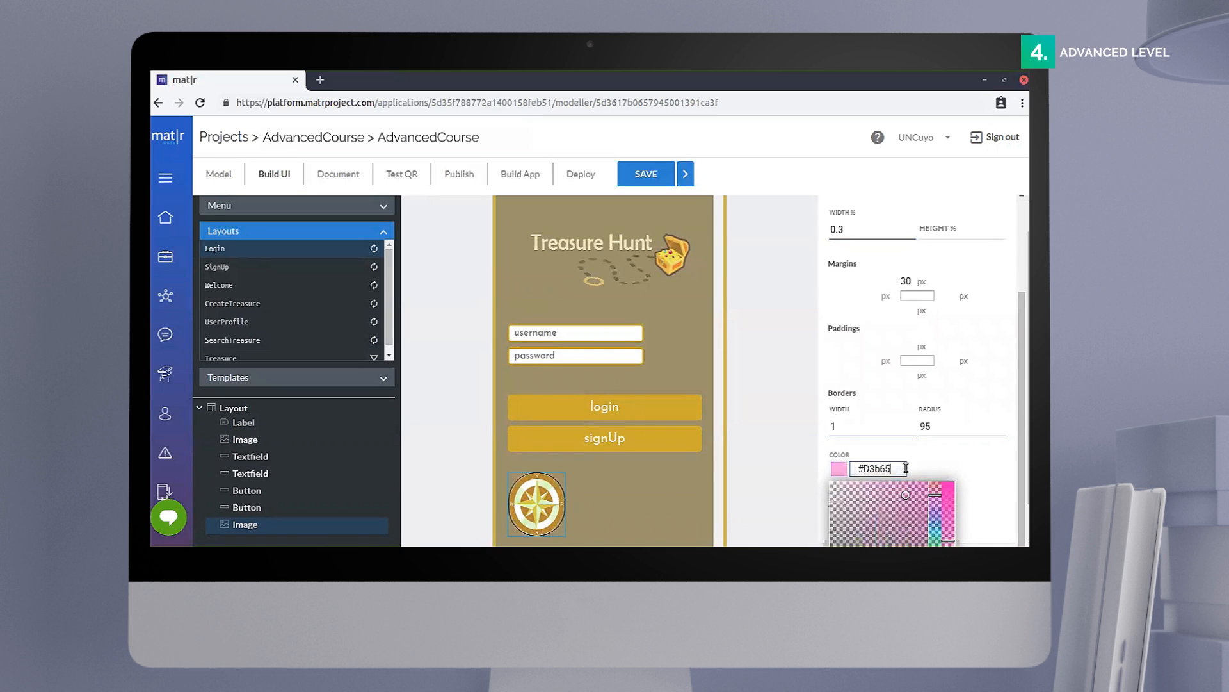
click(951, 469)
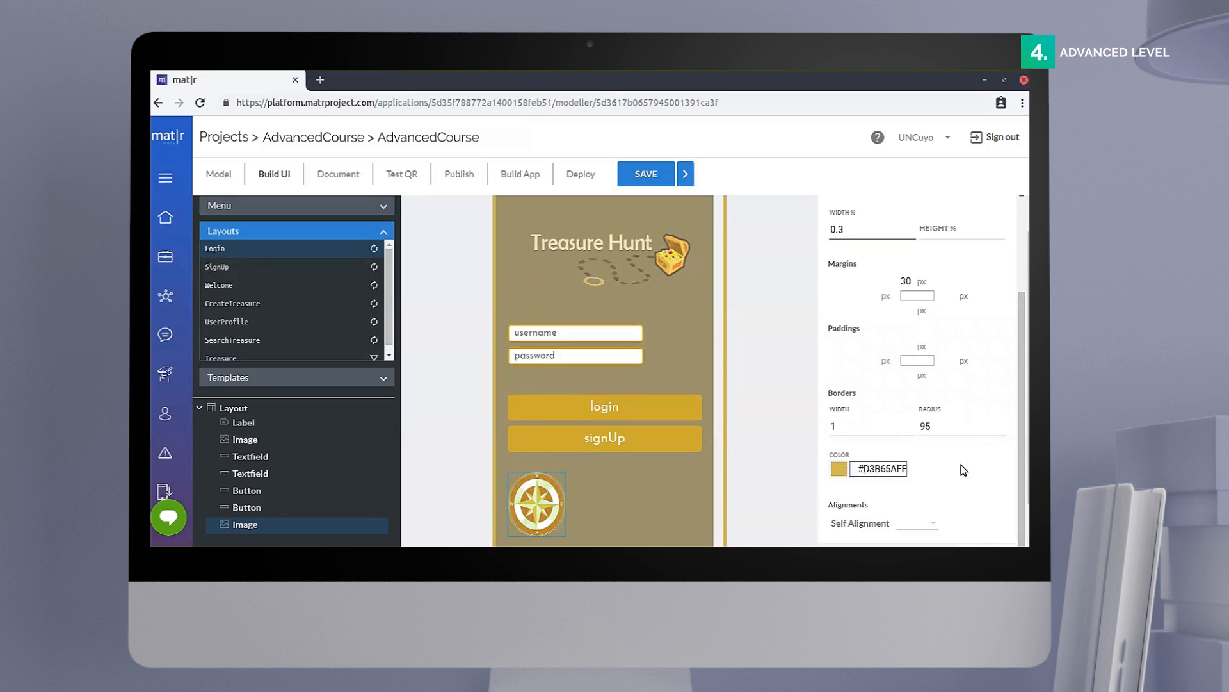
Step: Choose a self alignment for the compass image
scroll(963, 471, down, 1)
click(925, 489)
click(914, 516)
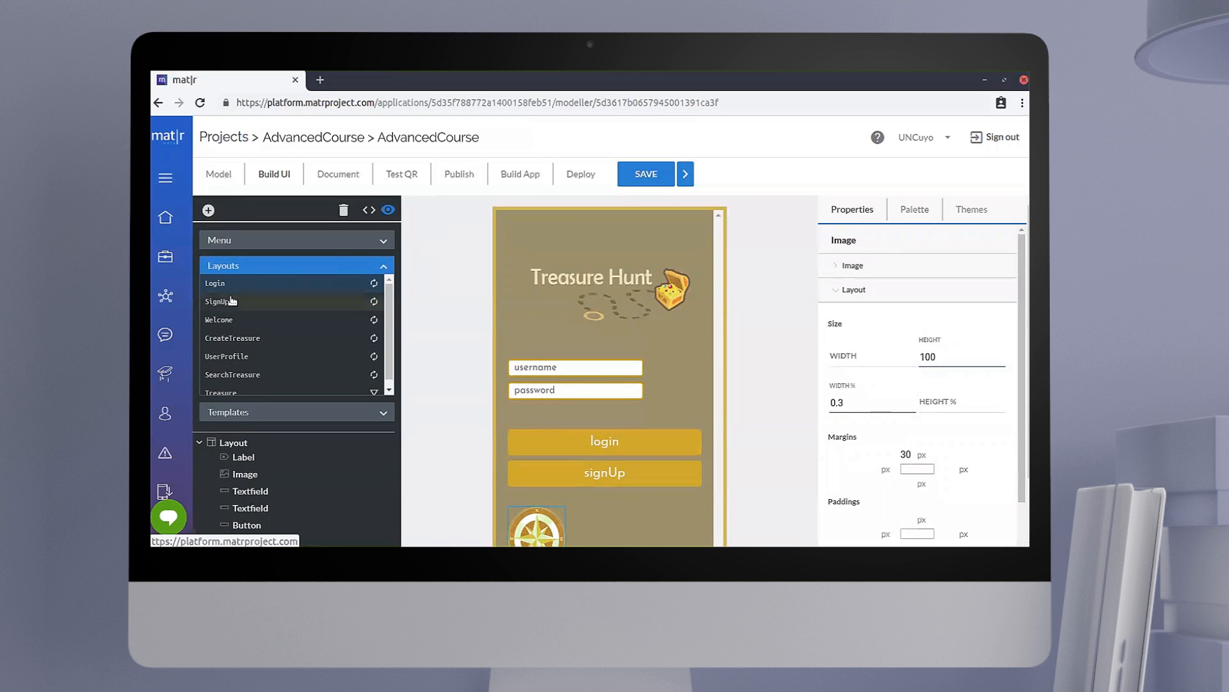
Step: Open the SignUp layout and make its navigation bar not visible
click(233, 304)
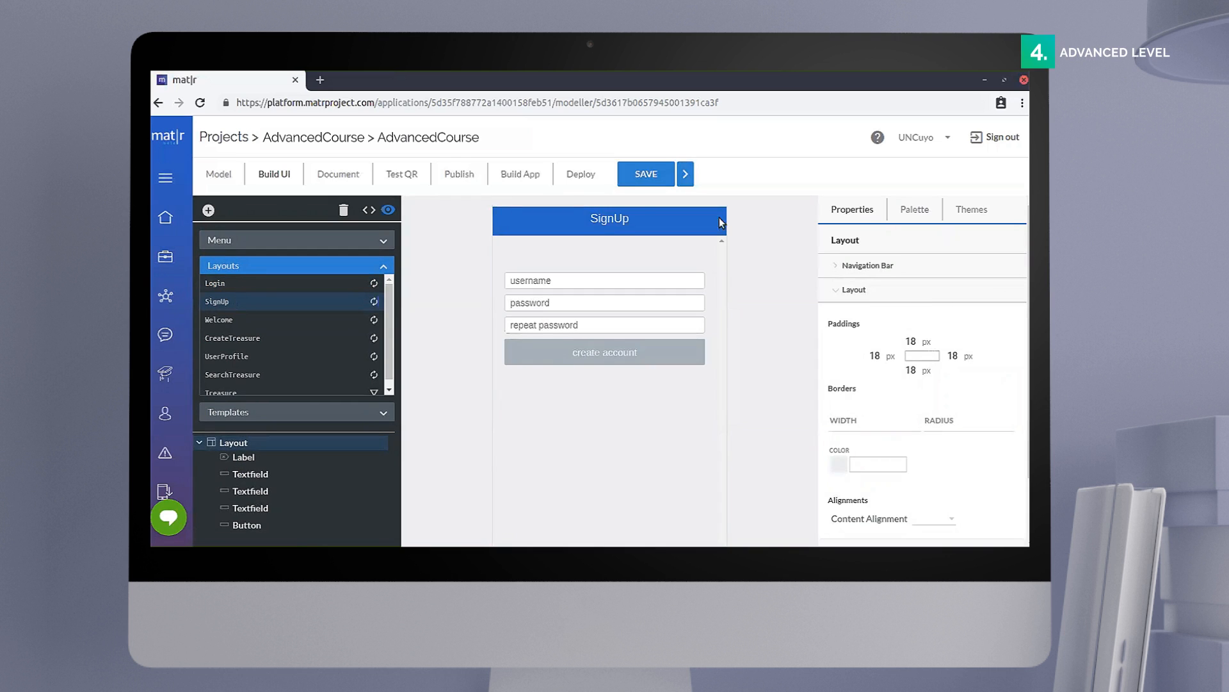
click(835, 290)
click(833, 268)
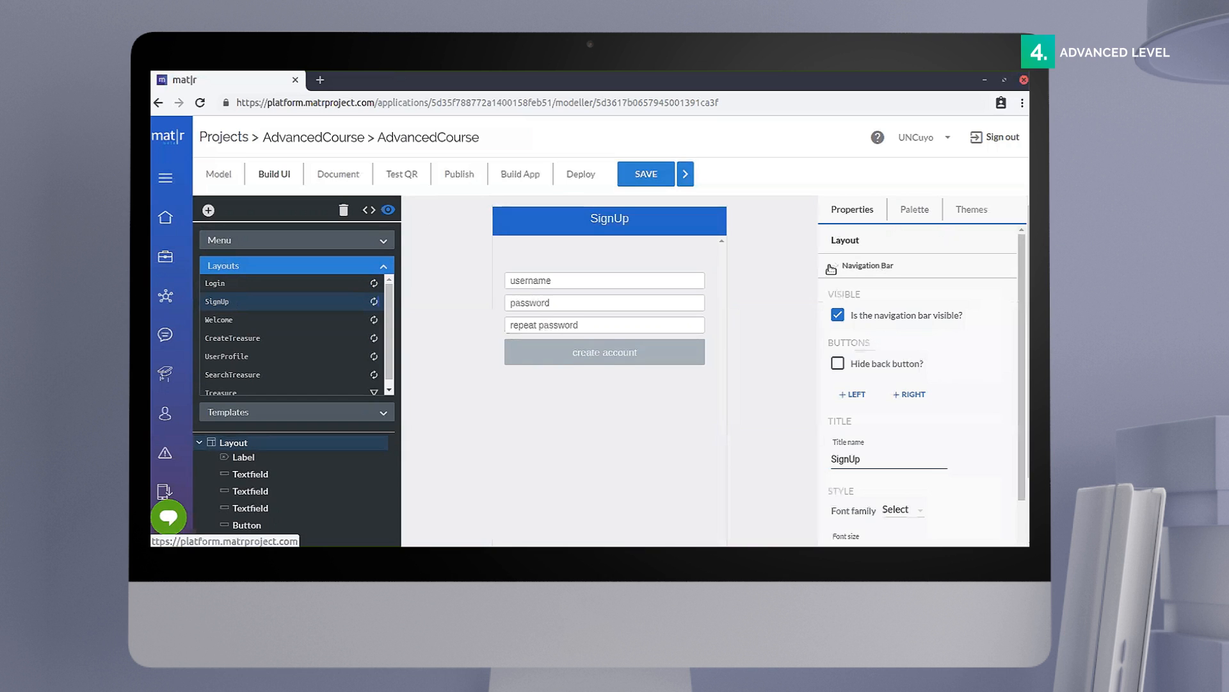
click(838, 315)
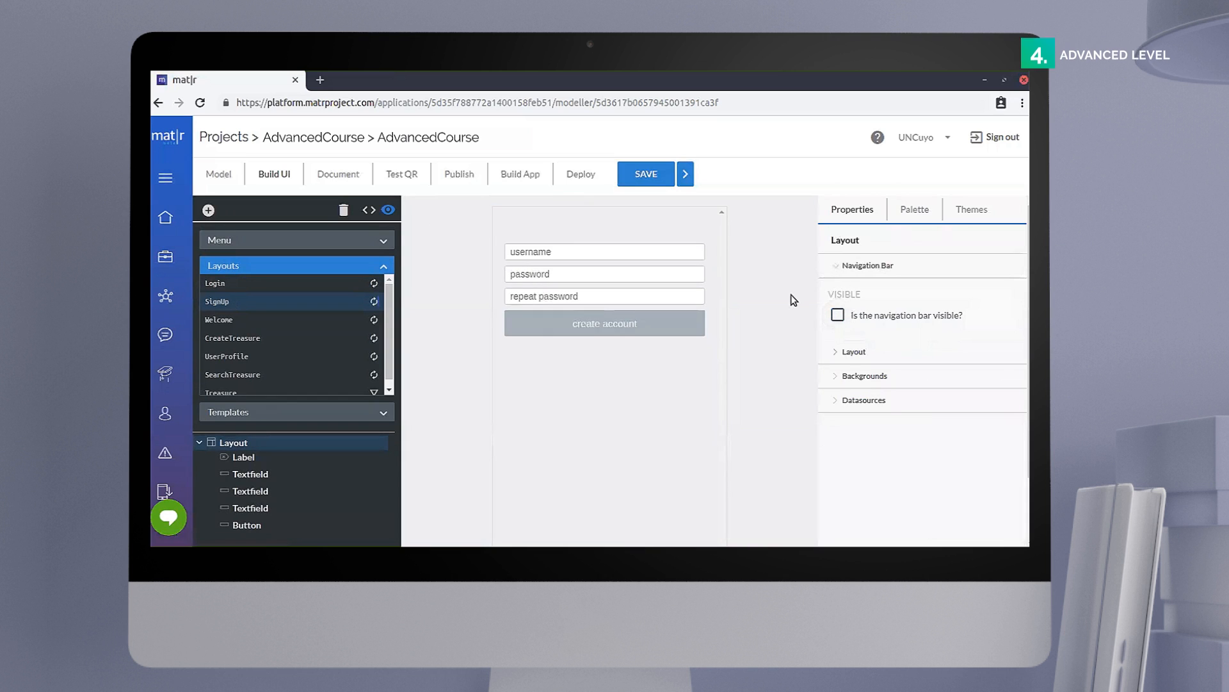
click(835, 268)
Step: Give the SignUp layout a border of width 5 in color #D3B65AFF
click(844, 289)
click(887, 425)
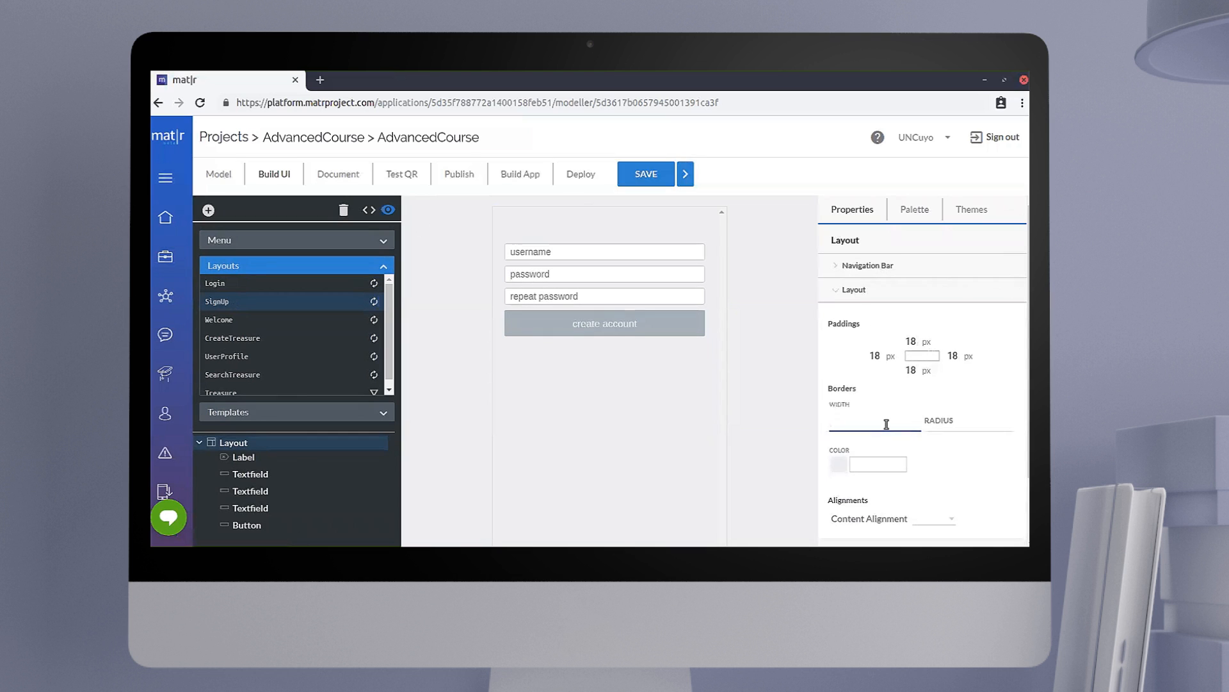
text(5)
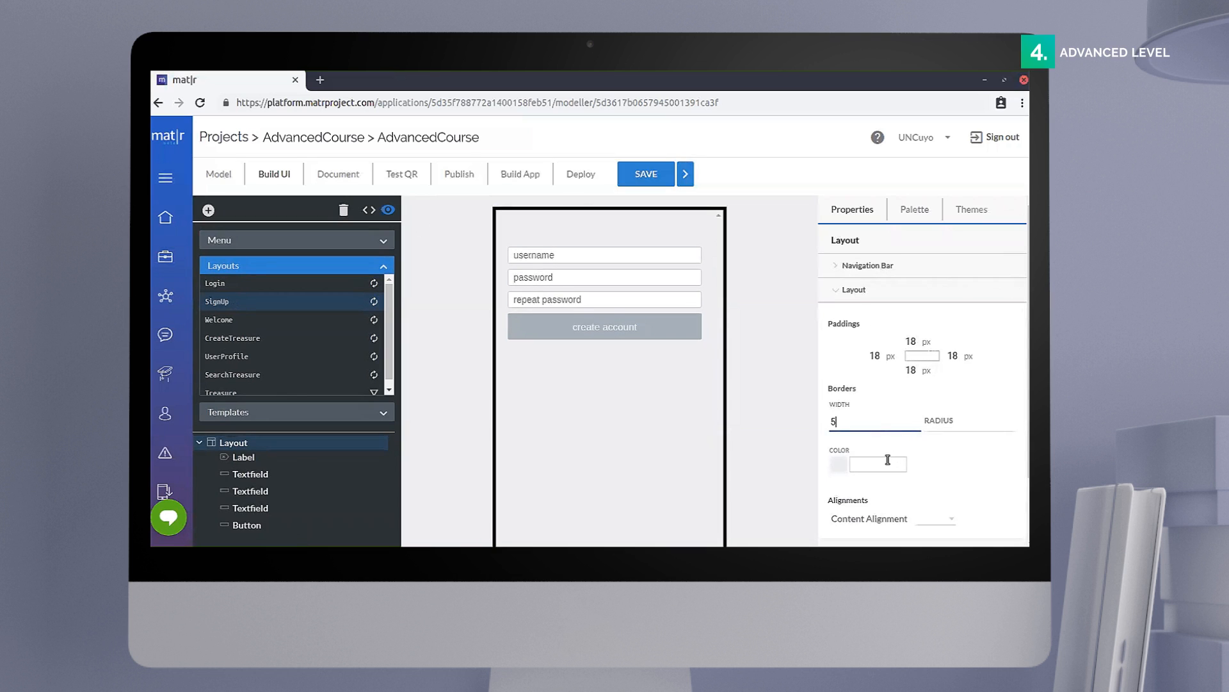
text(#D3B64AFF)
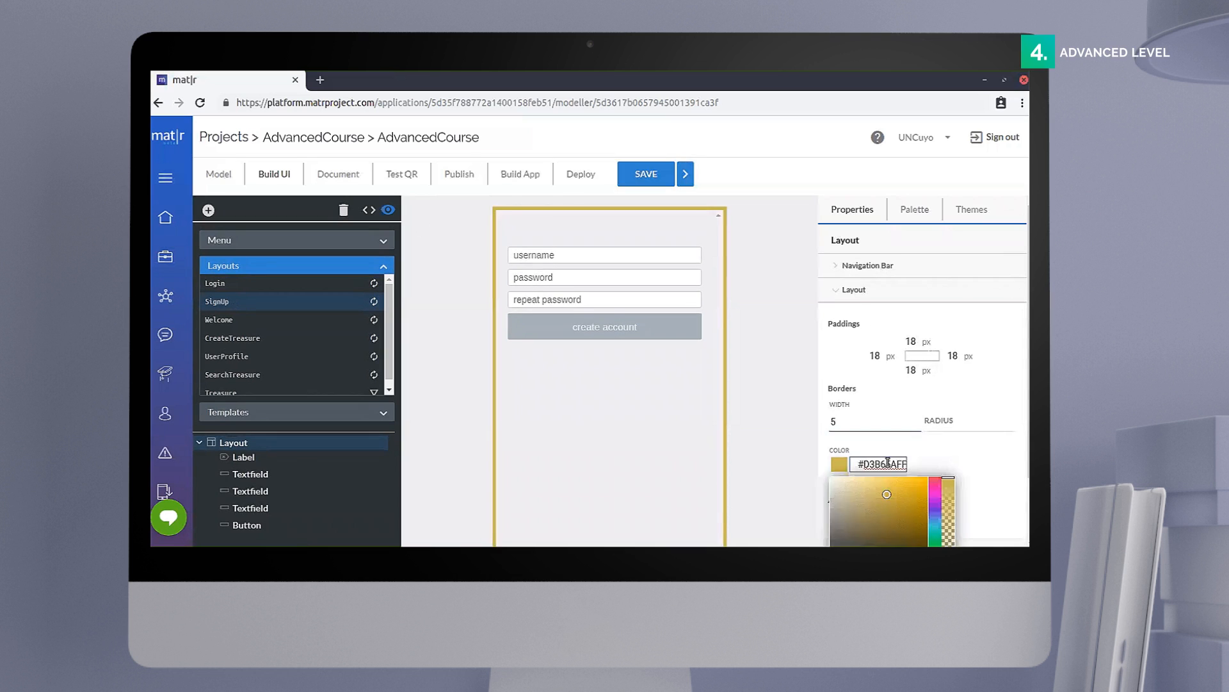
click(946, 464)
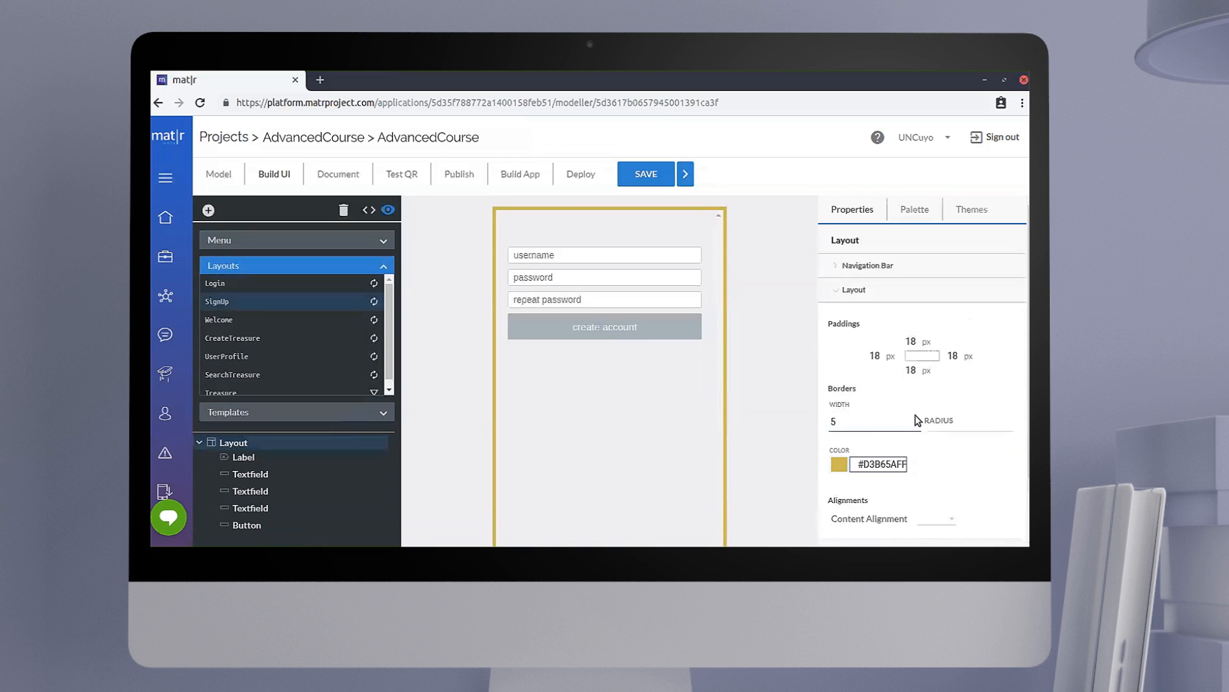
click(853, 290)
Step: Set the SignUp layout's background color to #9c9070ff
click(853, 315)
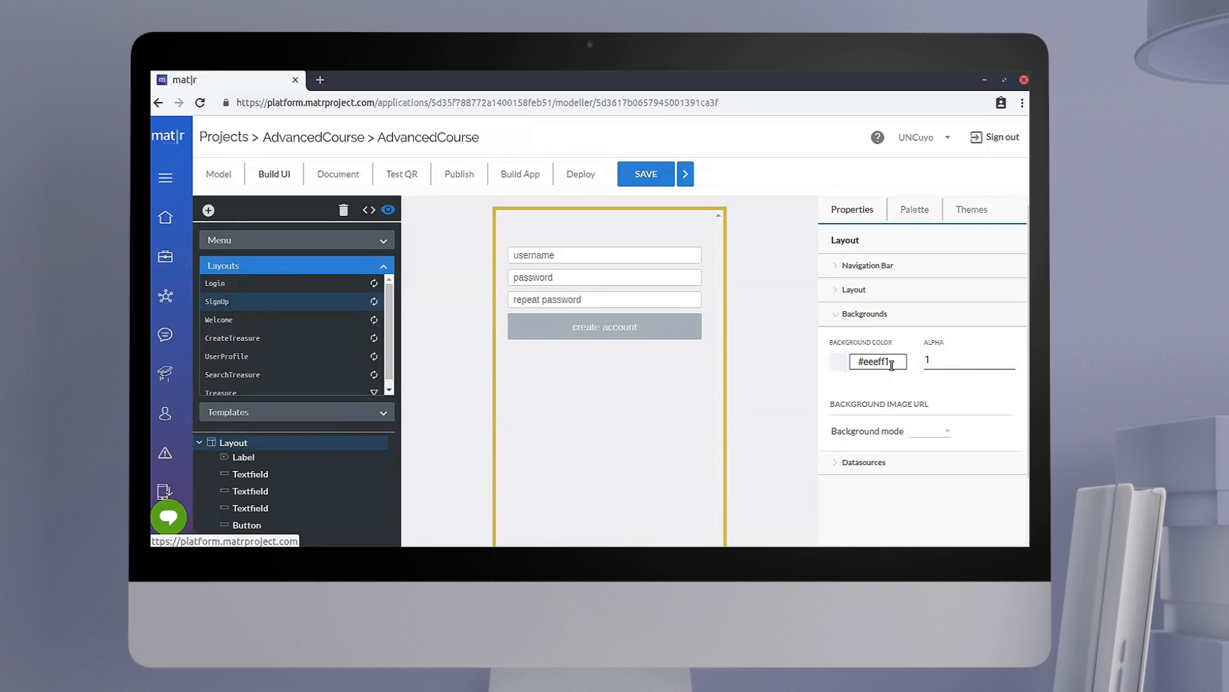
click(892, 363)
key(BackSpace)
key(BackSpace)
key(BackSpace)
key(BackSpace)
key(BackSpace)
key(BackSpace)
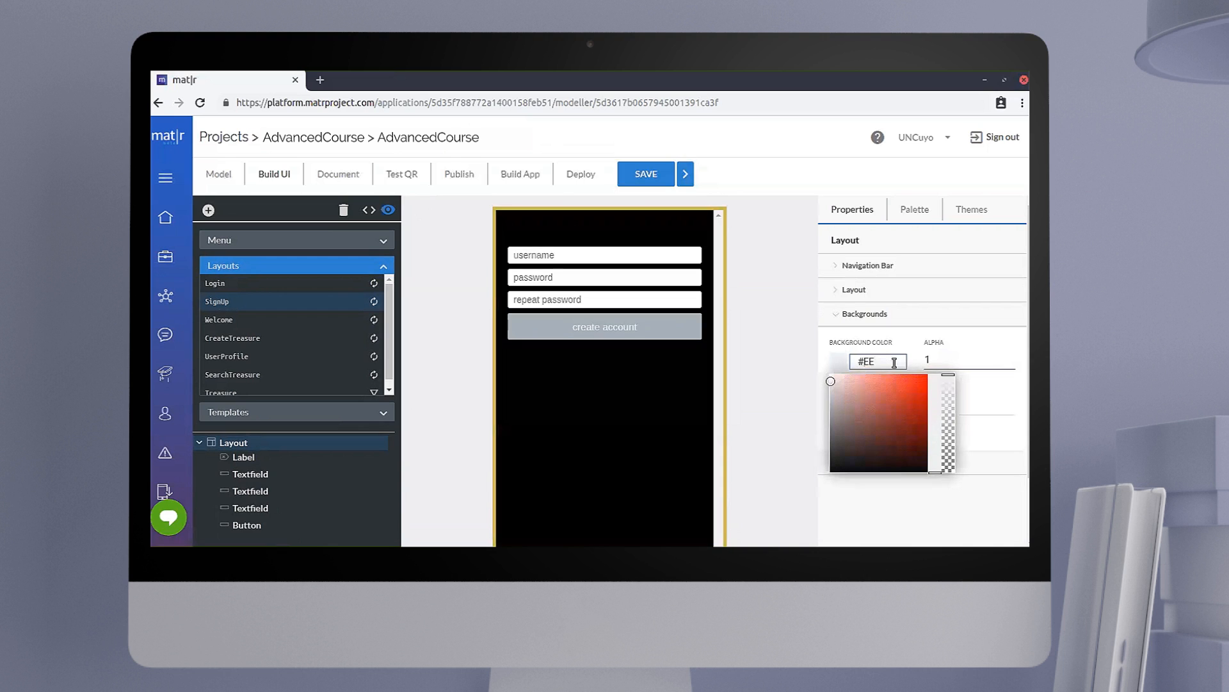
text(9c907)
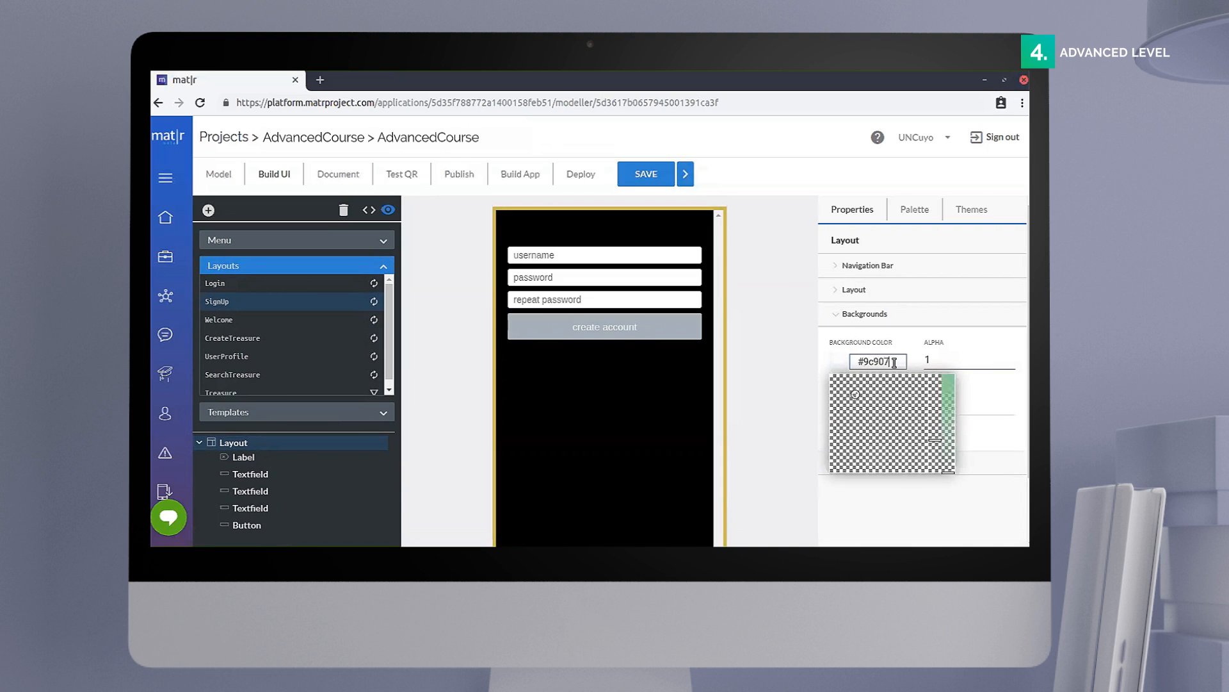
text(0ff)
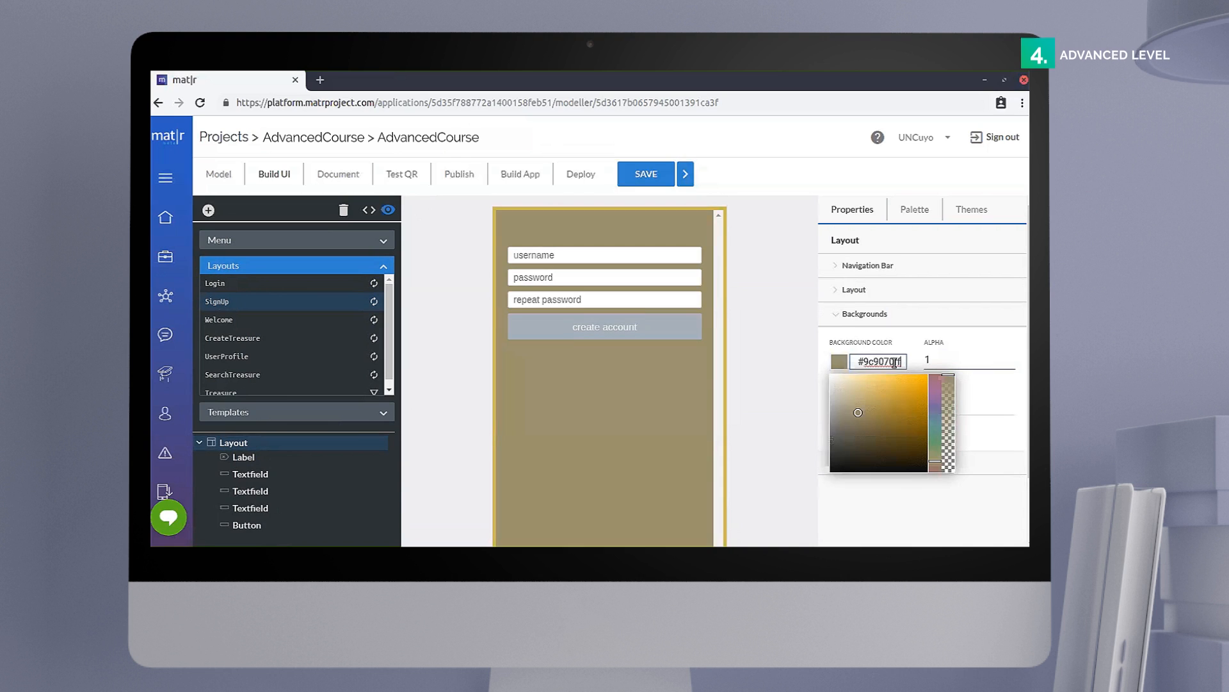
click(766, 427)
click(866, 319)
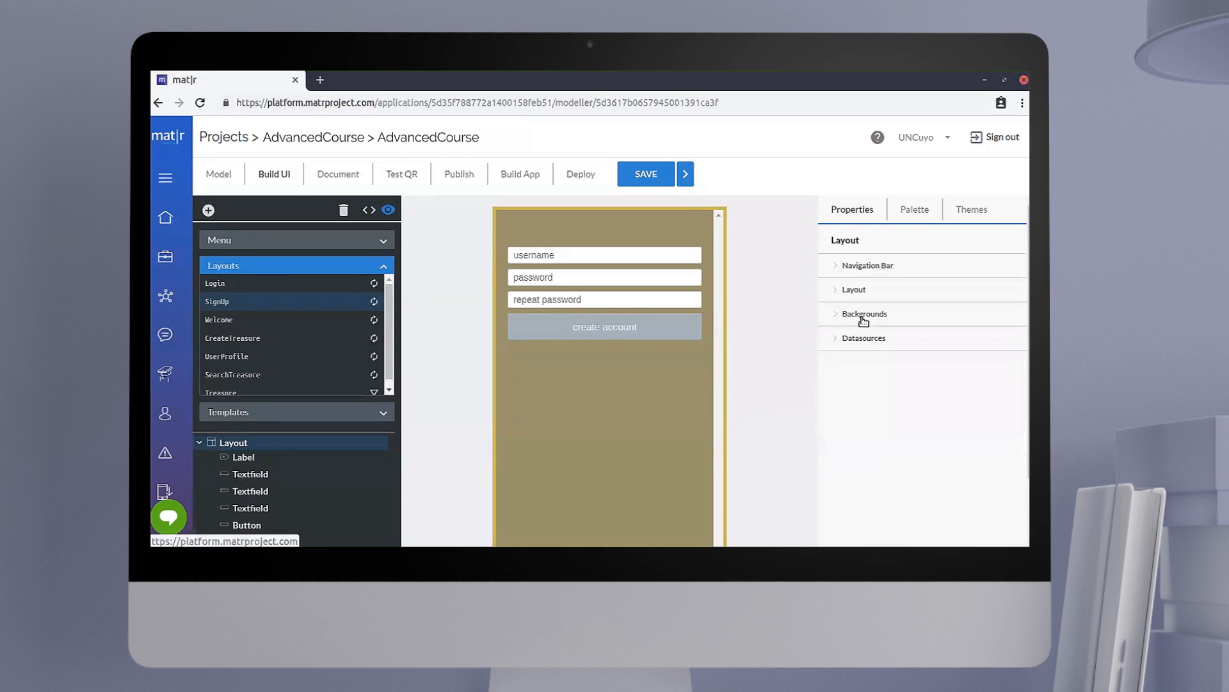
Step: Set the font of the title label above the username field to JosefinSans-Bold, size 20
click(601, 232)
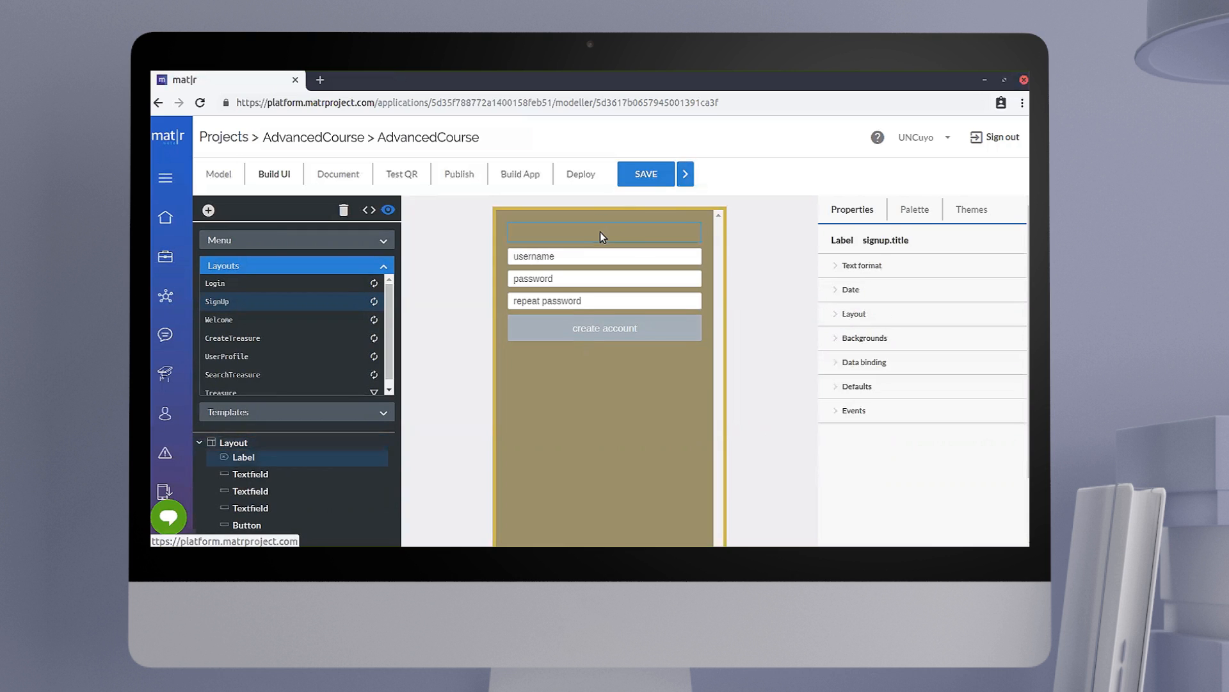
click(860, 271)
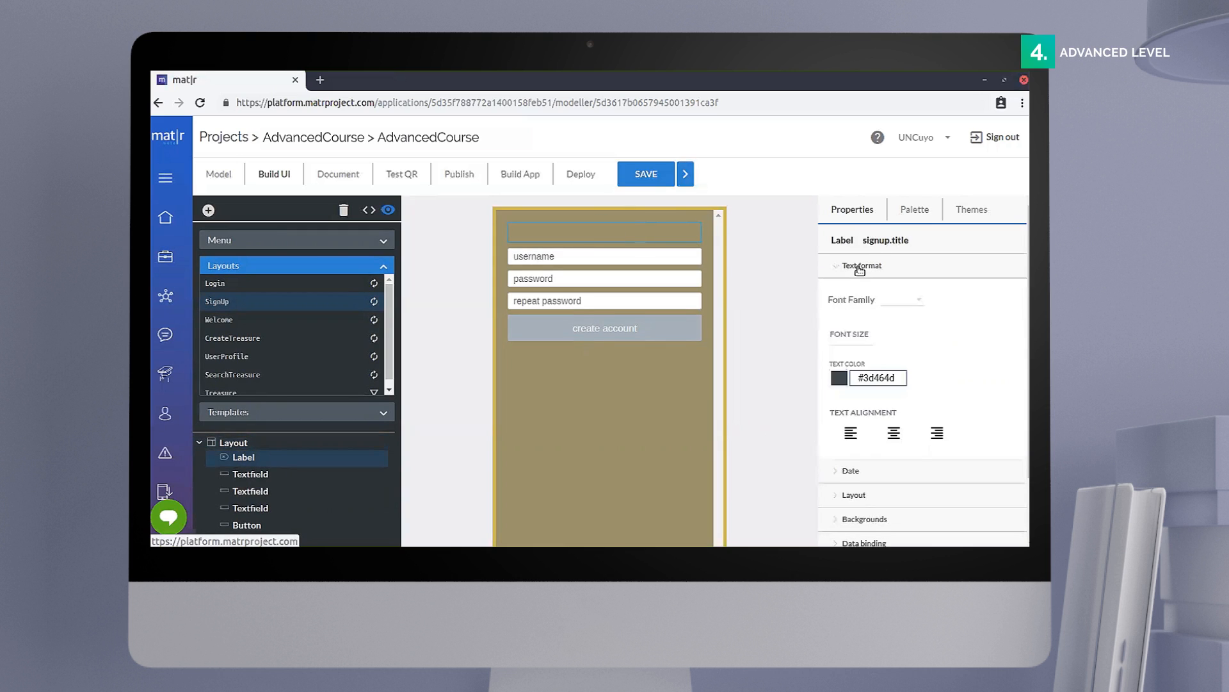
click(900, 301)
scroll(929, 417, down, 6)
click(922, 460)
click(857, 339)
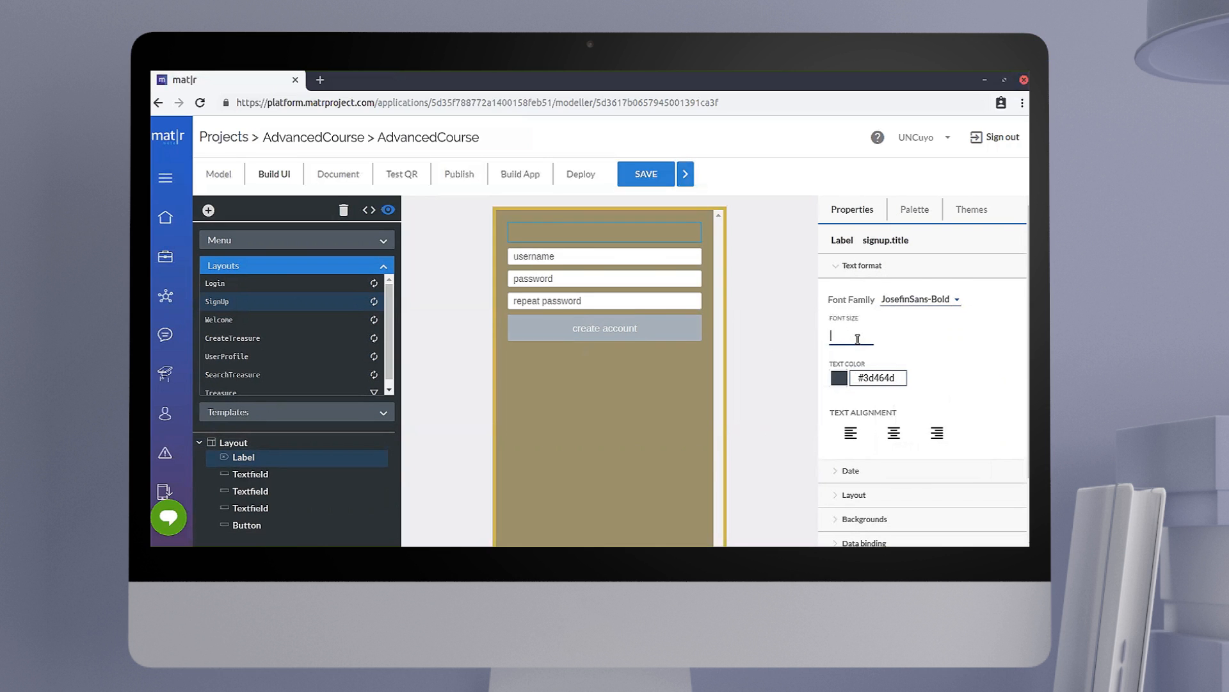
Step: Set the title label's text color to white (#FFFFFFFF) and center its text
click(889, 376)
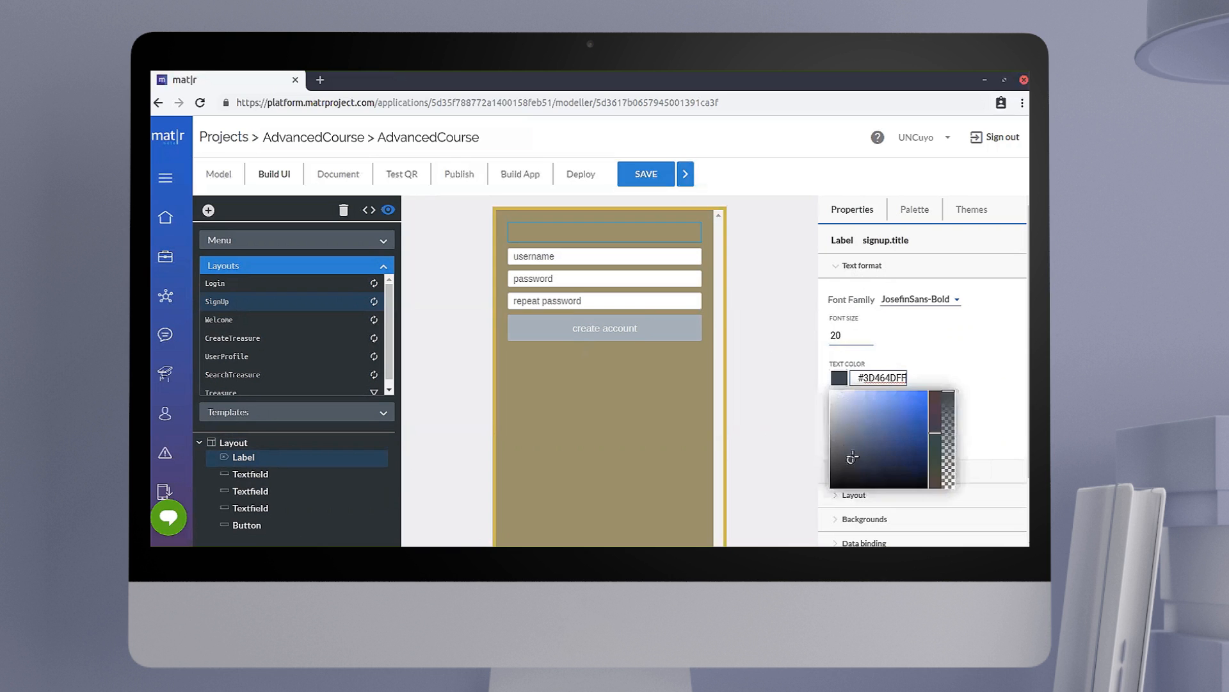
drag(851, 456, 823, 385)
click(963, 379)
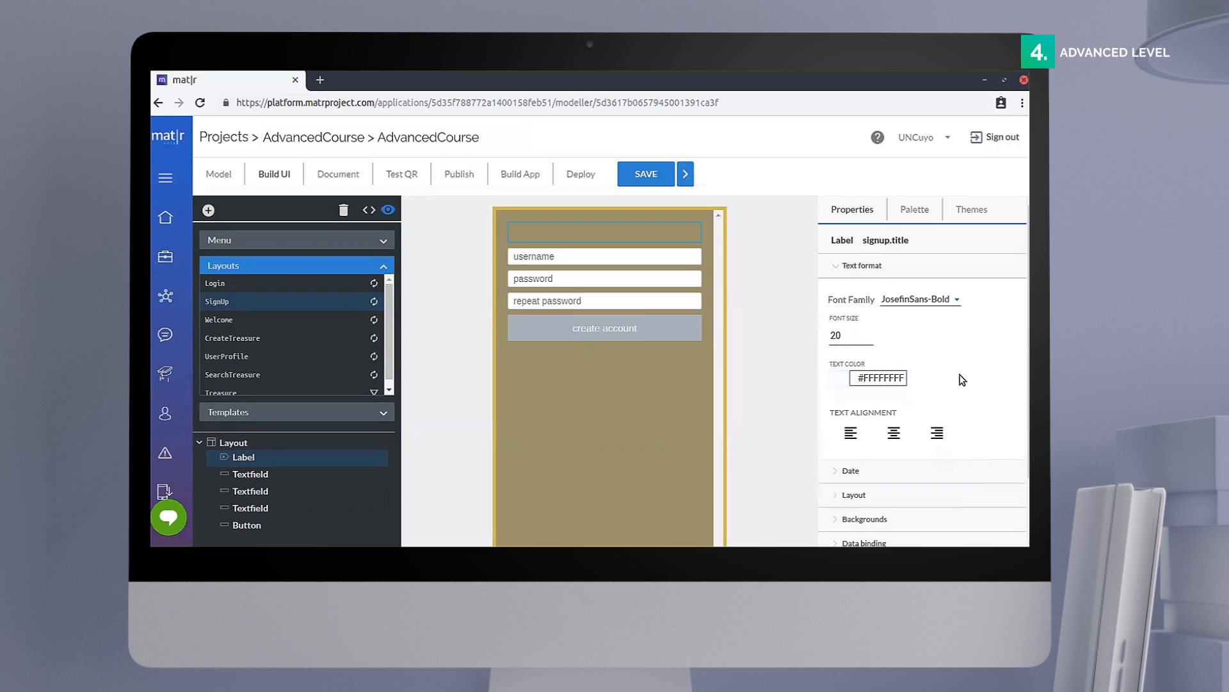
click(895, 430)
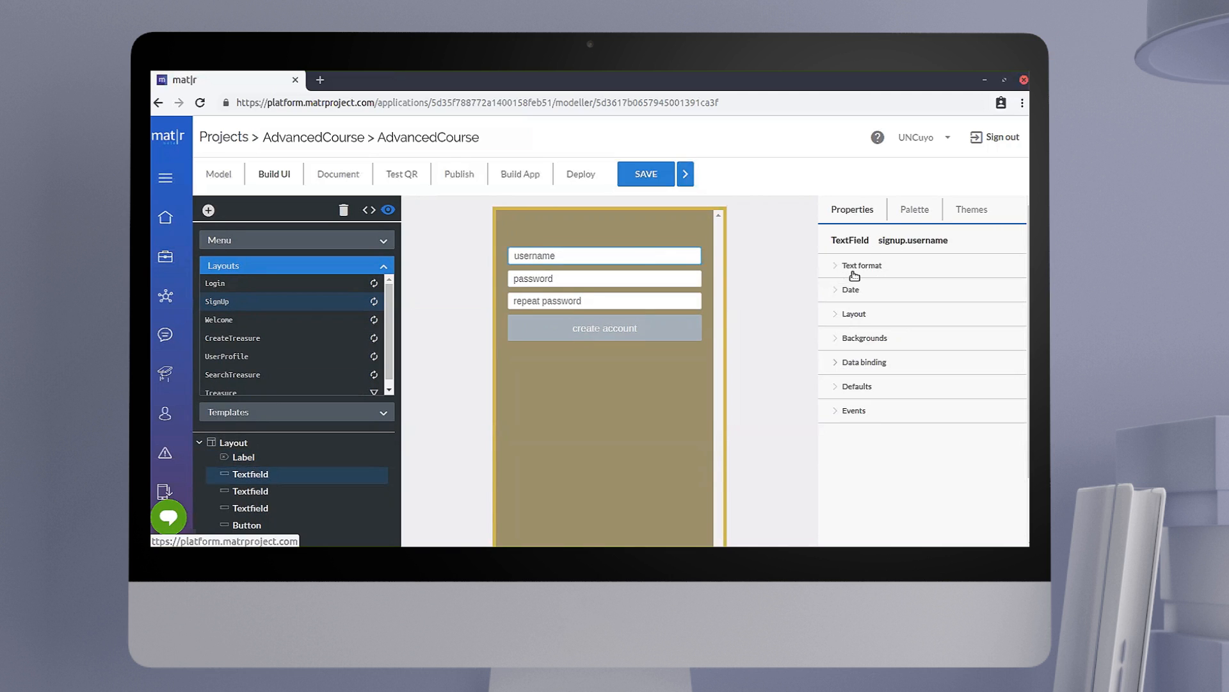
Step: Format the username text field's text as JosefinSans-Regular, size 15, with centered alignment
click(854, 271)
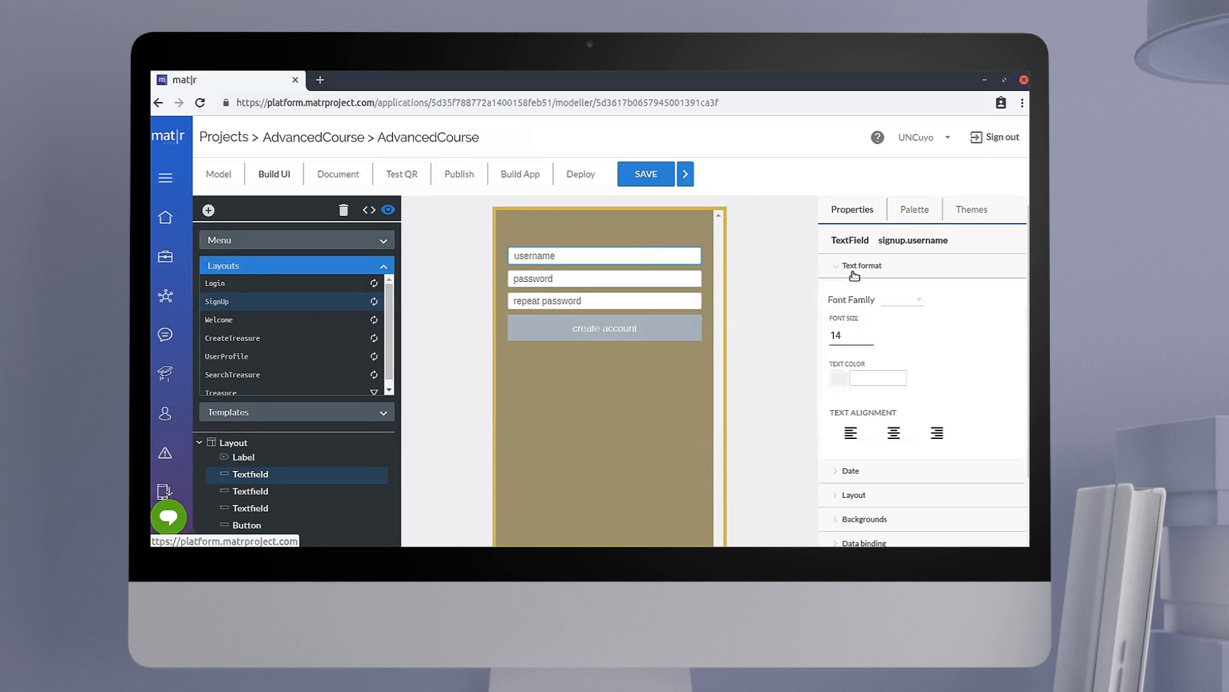
click(901, 302)
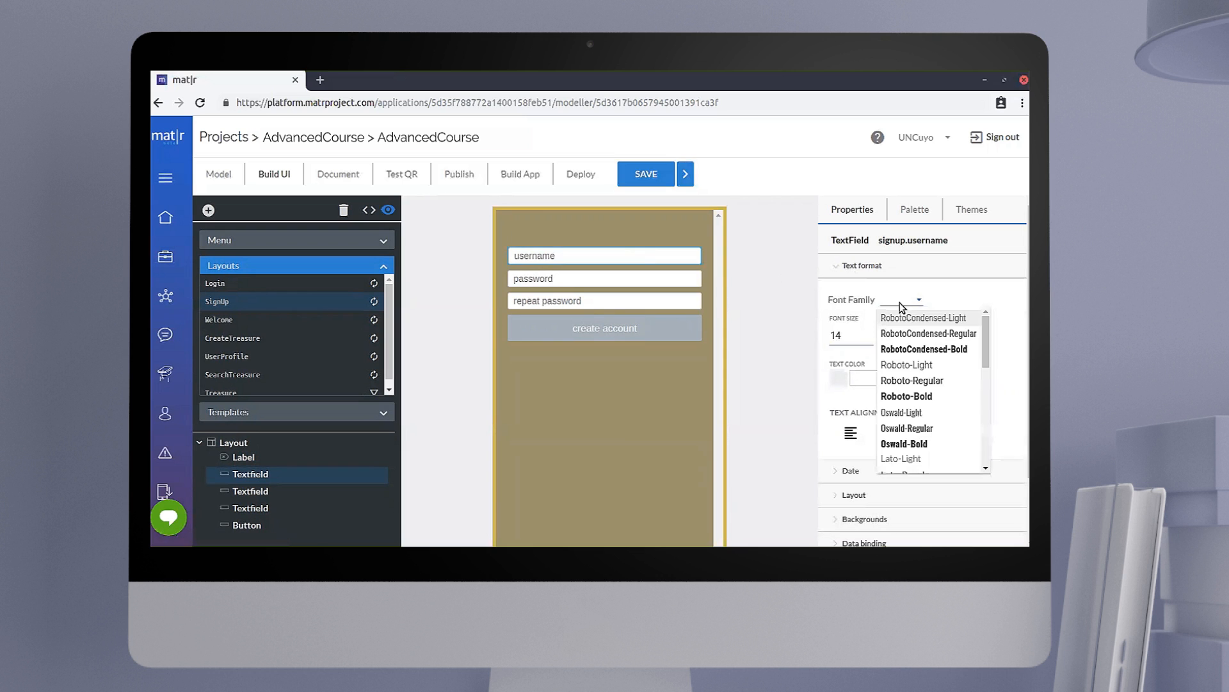
scroll(902, 373, down, 5)
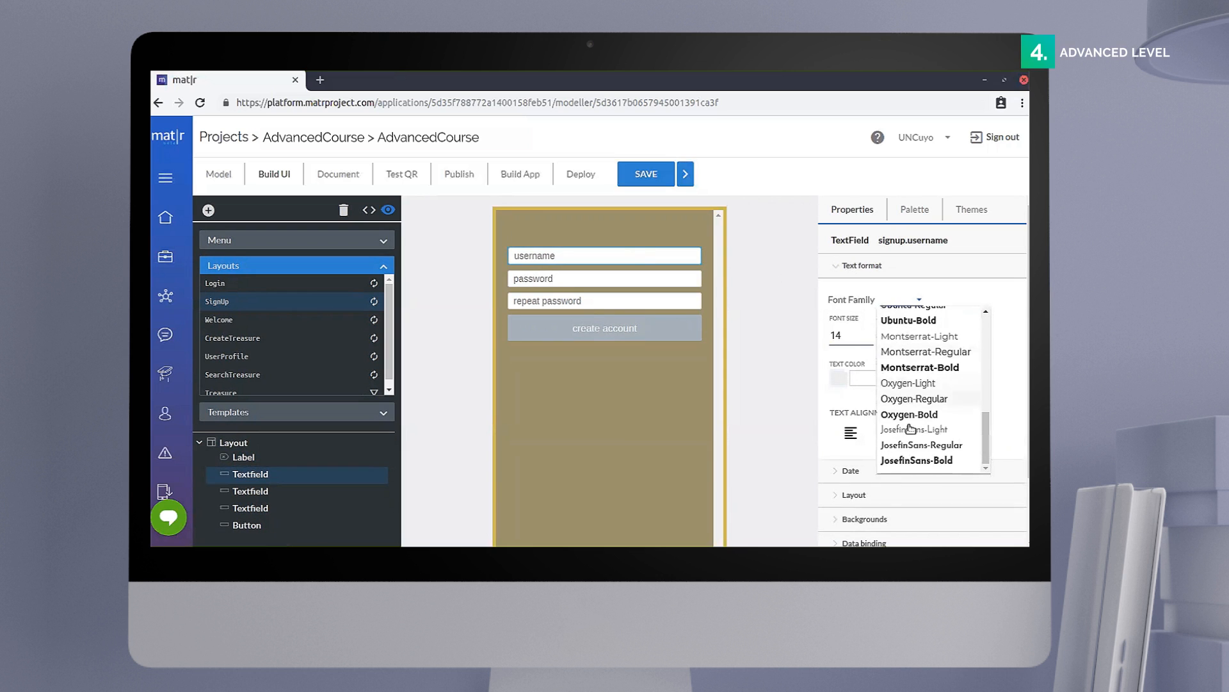
click(914, 446)
click(856, 339)
key(BackSpace)
text(5)
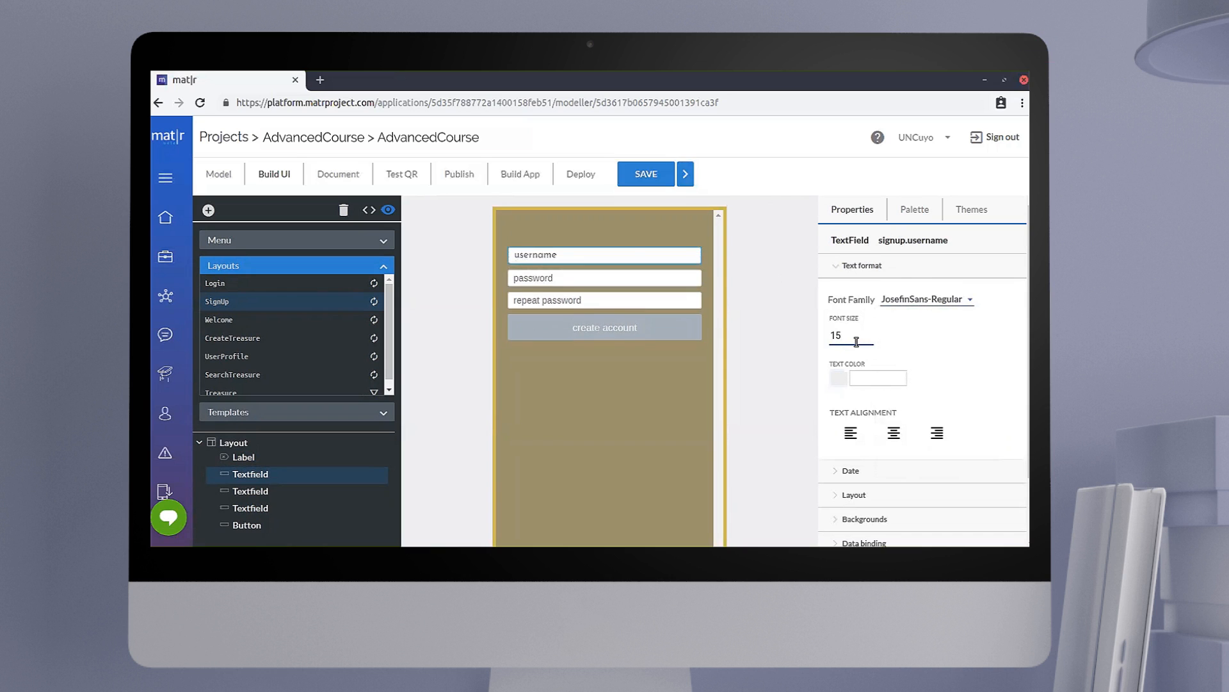
click(894, 435)
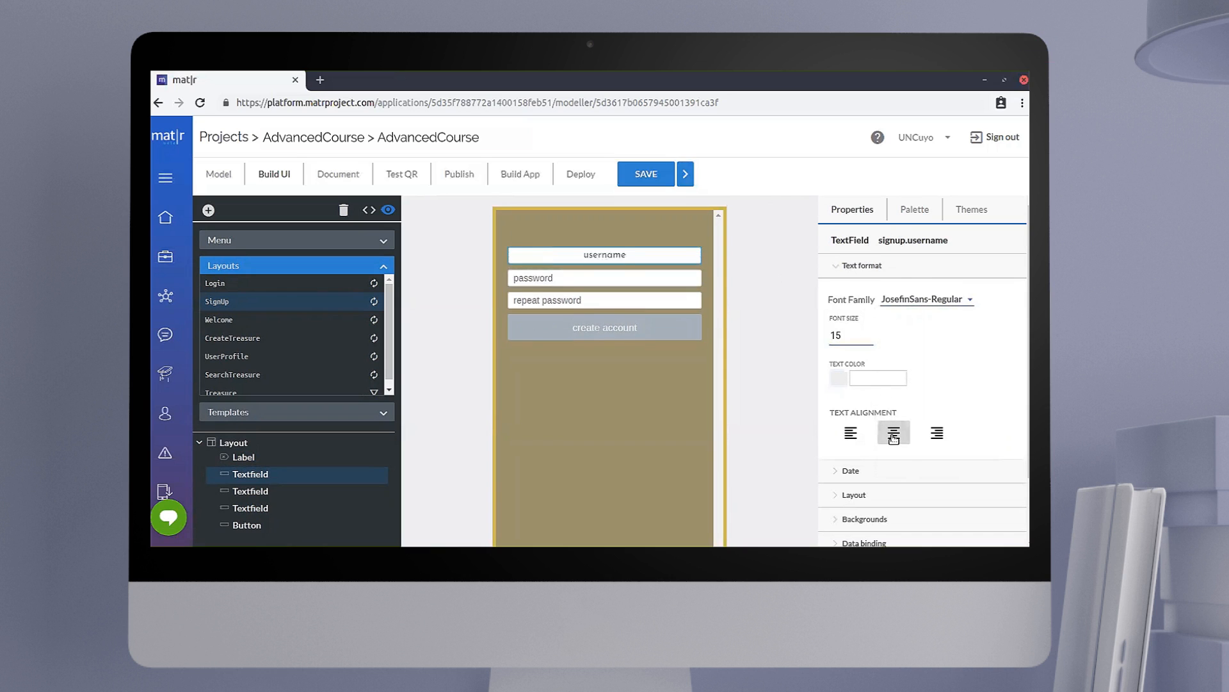
click(837, 268)
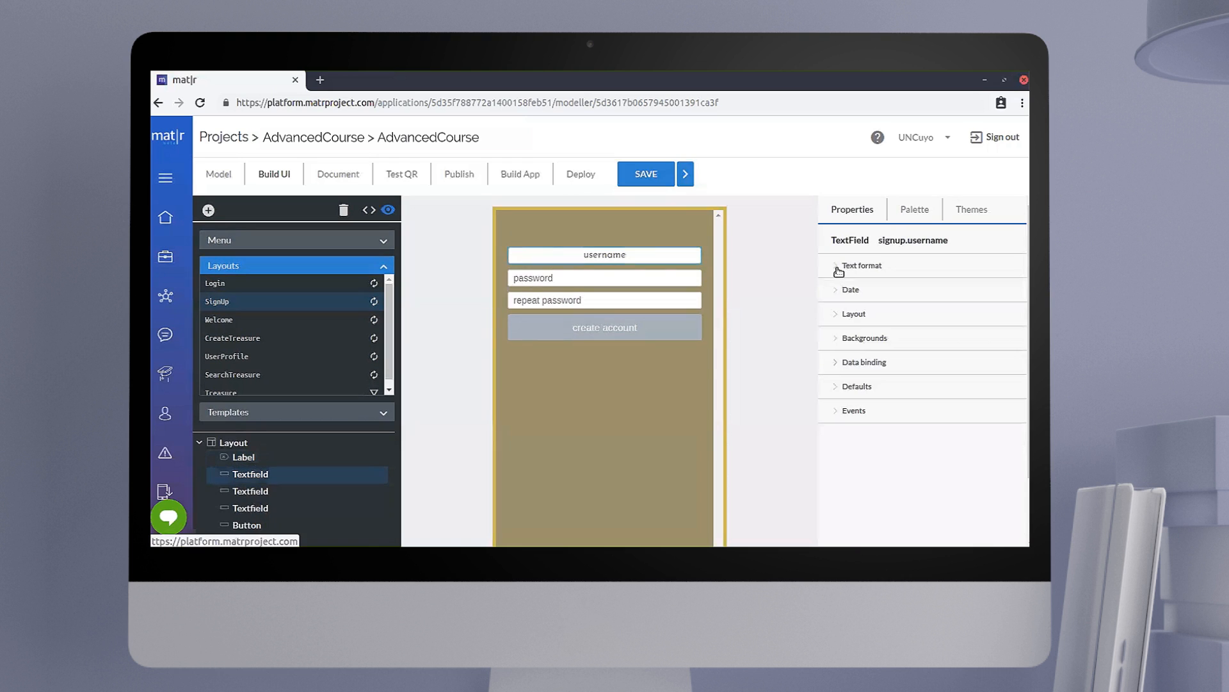
Step: Set the username text field's width percentage to 0.7
click(855, 315)
click(847, 423)
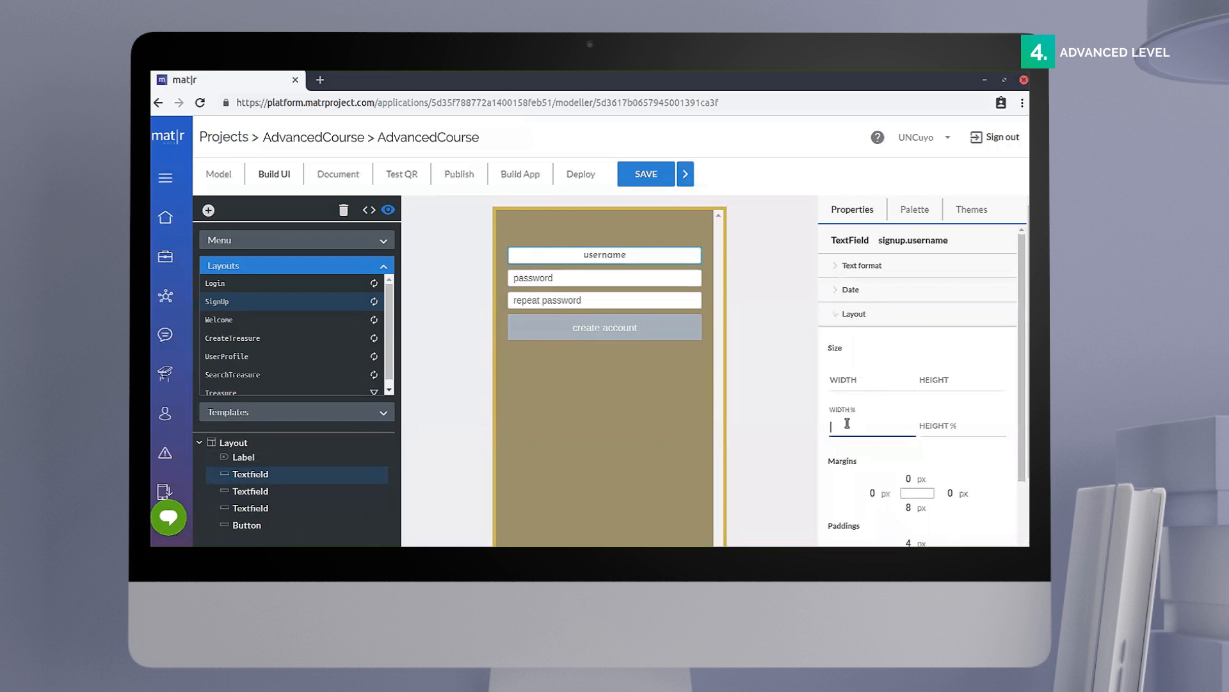
text(0.7)
Step: Set the username text field's border width to 2 and its border radius to 5
scroll(847, 426, down, 5)
click(845, 452)
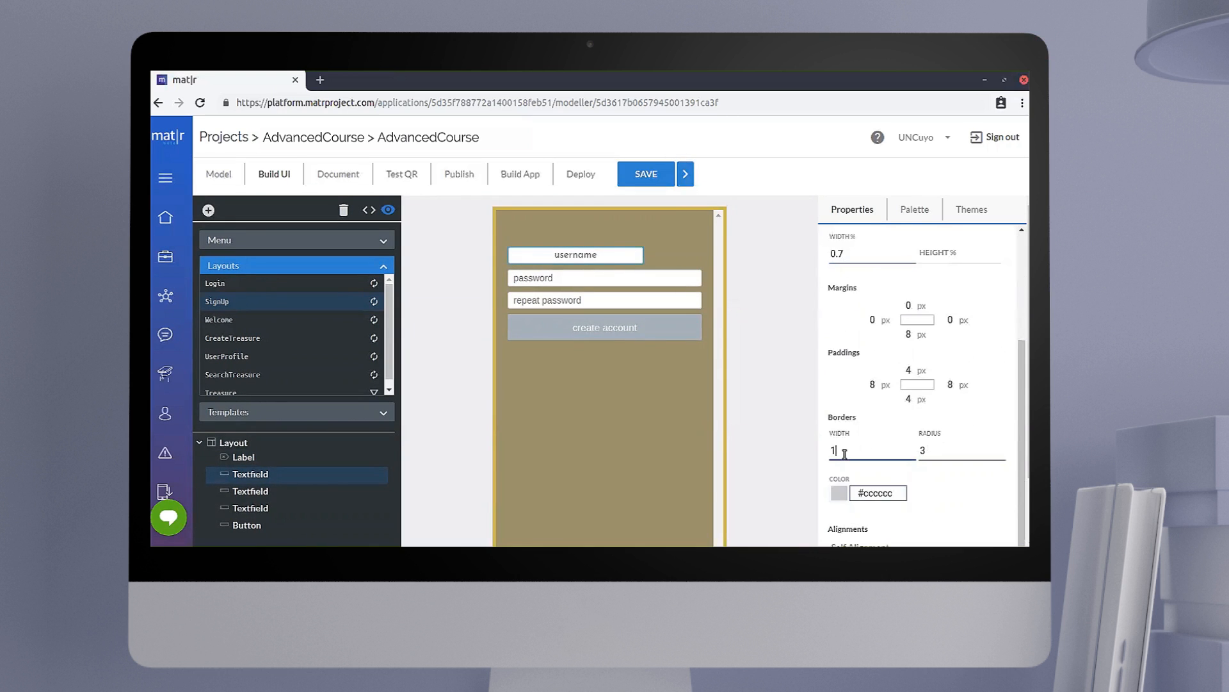
key(BackSpace)
text(2)
click(934, 452)
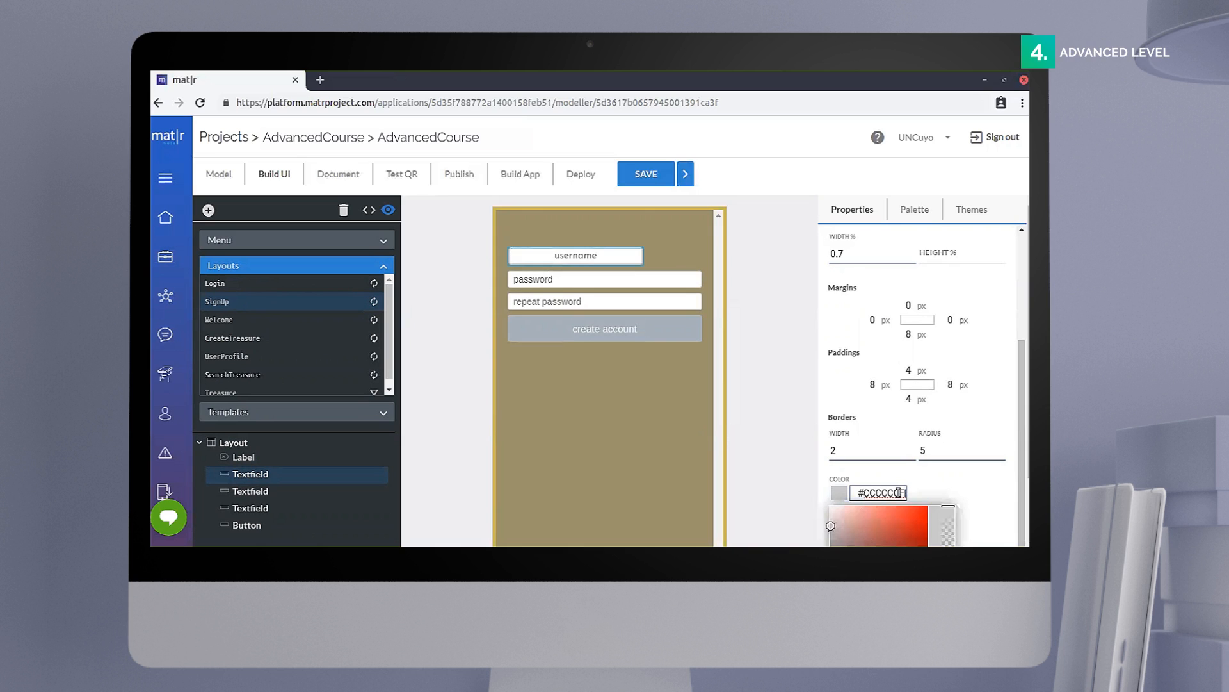
Step: Set the username text field's border color to #D1A209FF
key(BackSpace)
key(BackSpace)
key(BackSpace)
key(BackSpace)
key(BackSpace)
key(BackSpace)
key(BackSpace)
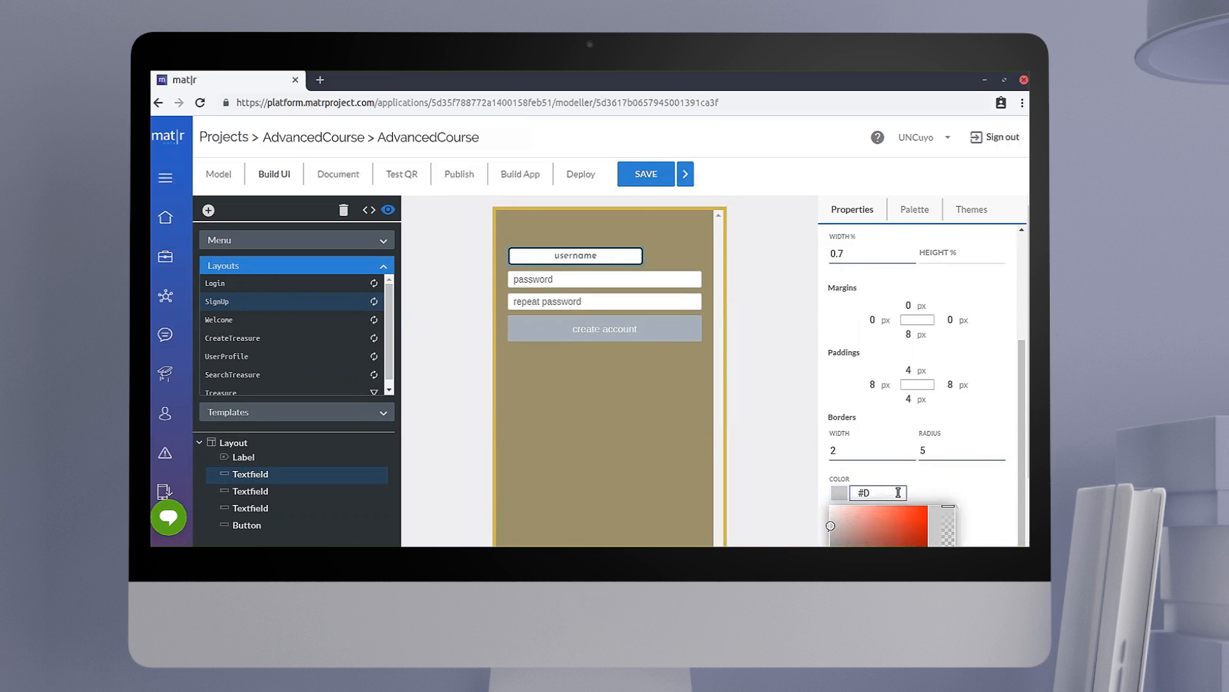
text(D1A)
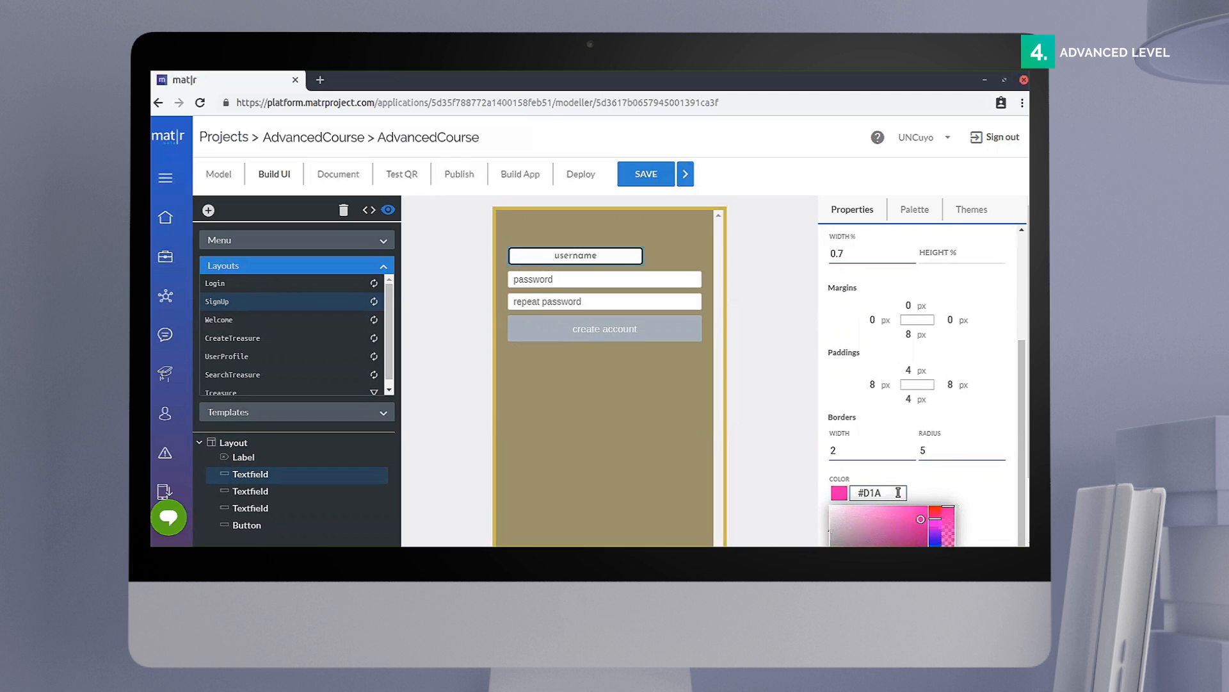
text(20)
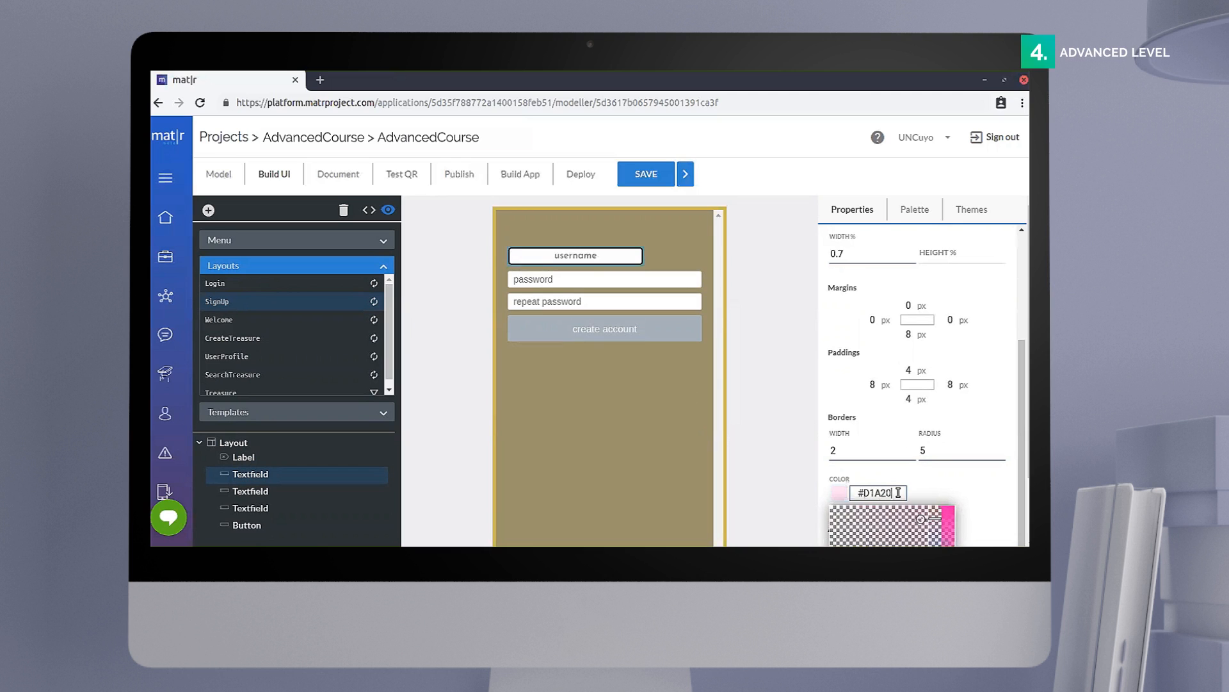
text(9FF)
click(956, 494)
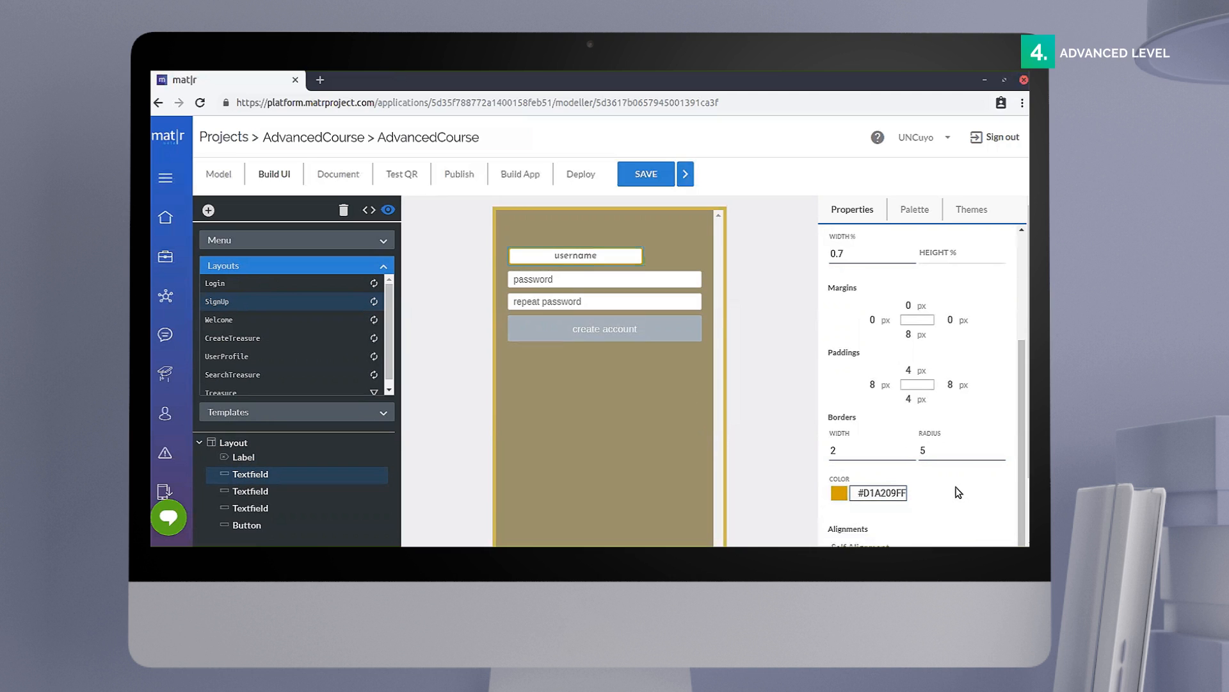
Step: Set the username text field's self alignment to Center
scroll(916, 497, down, 1)
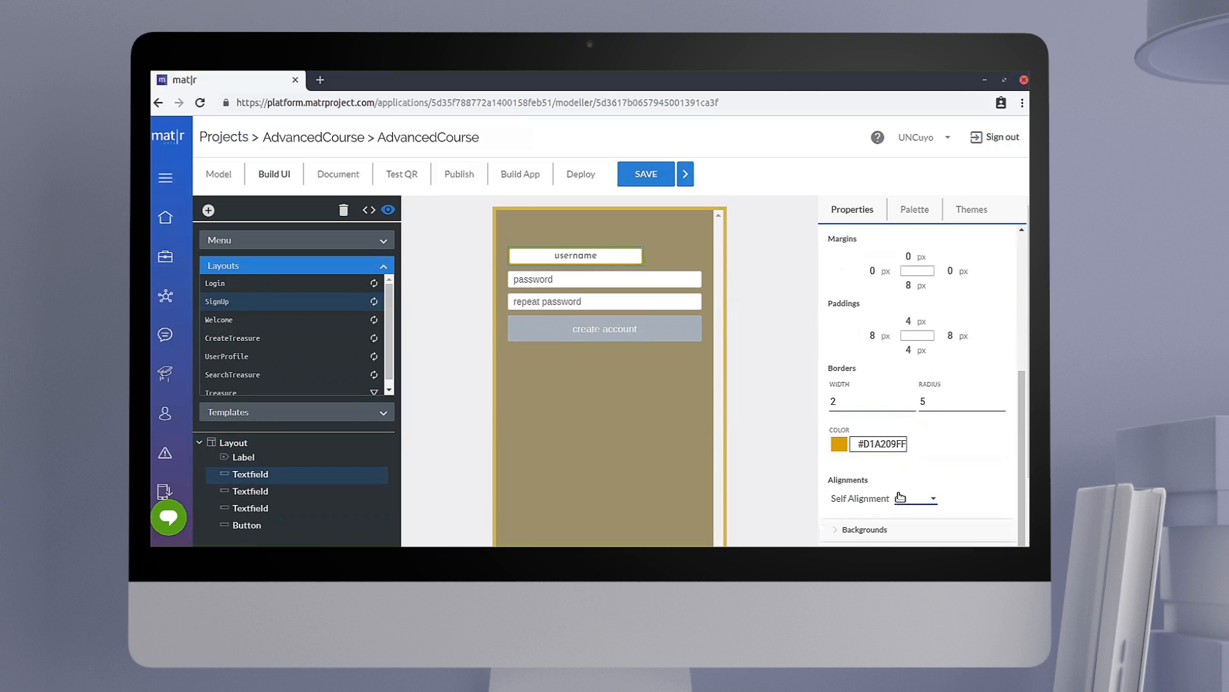
click(901, 497)
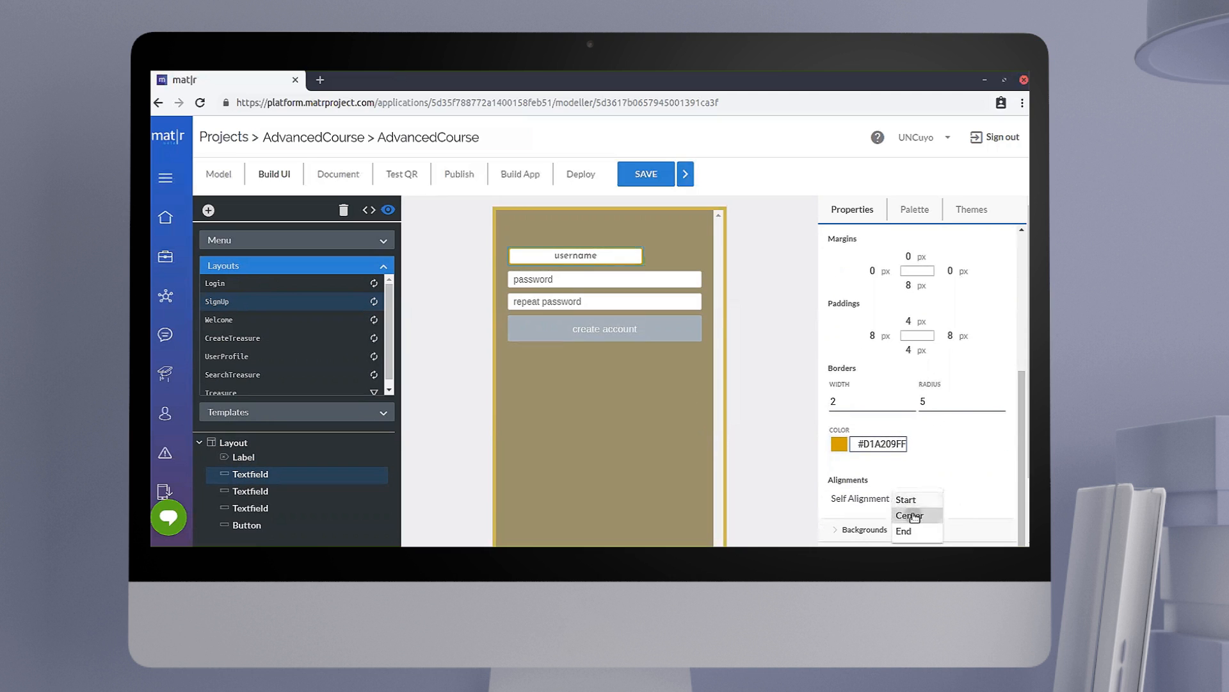
click(914, 516)
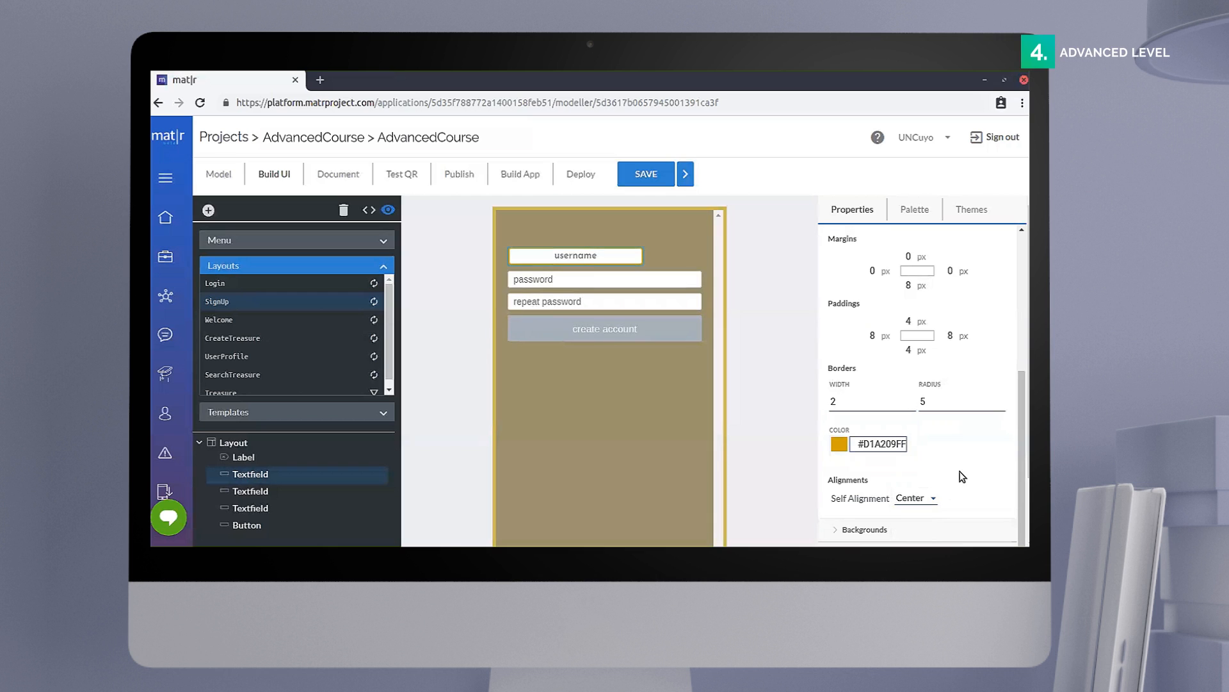
Step: Set the password text field's font family to JosefinSans-Regular
click(645, 280)
scroll(859, 346, up, 5)
click(860, 266)
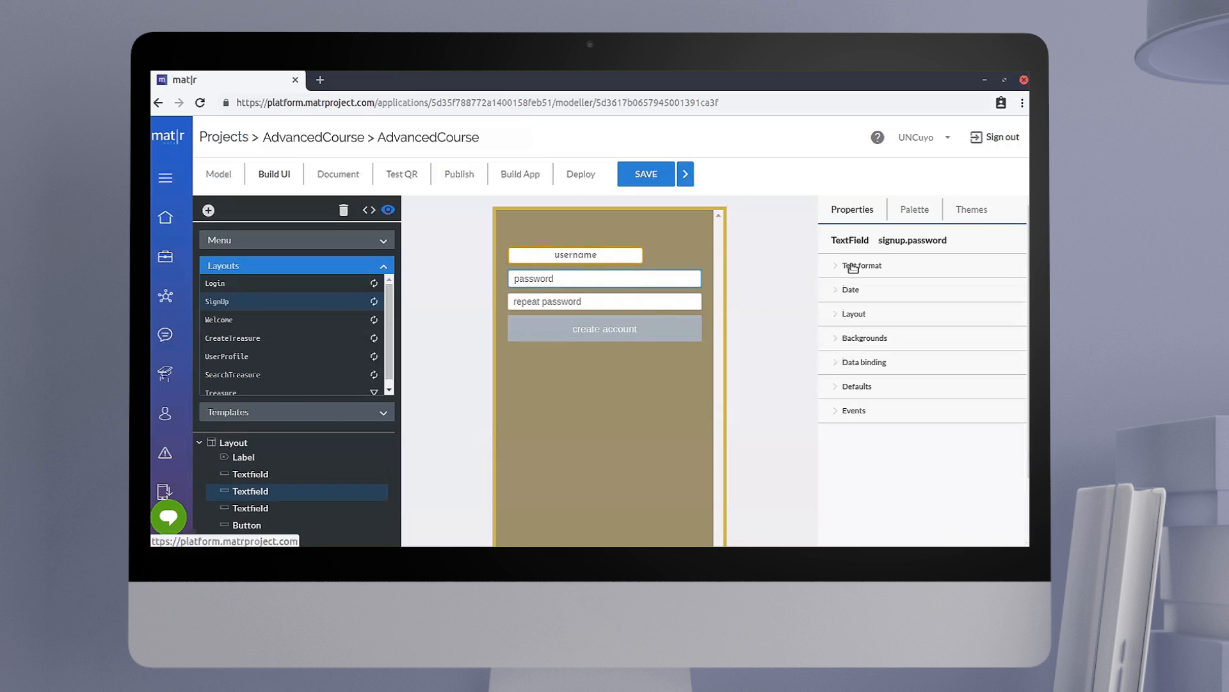
click(903, 299)
scroll(906, 385, down, 6)
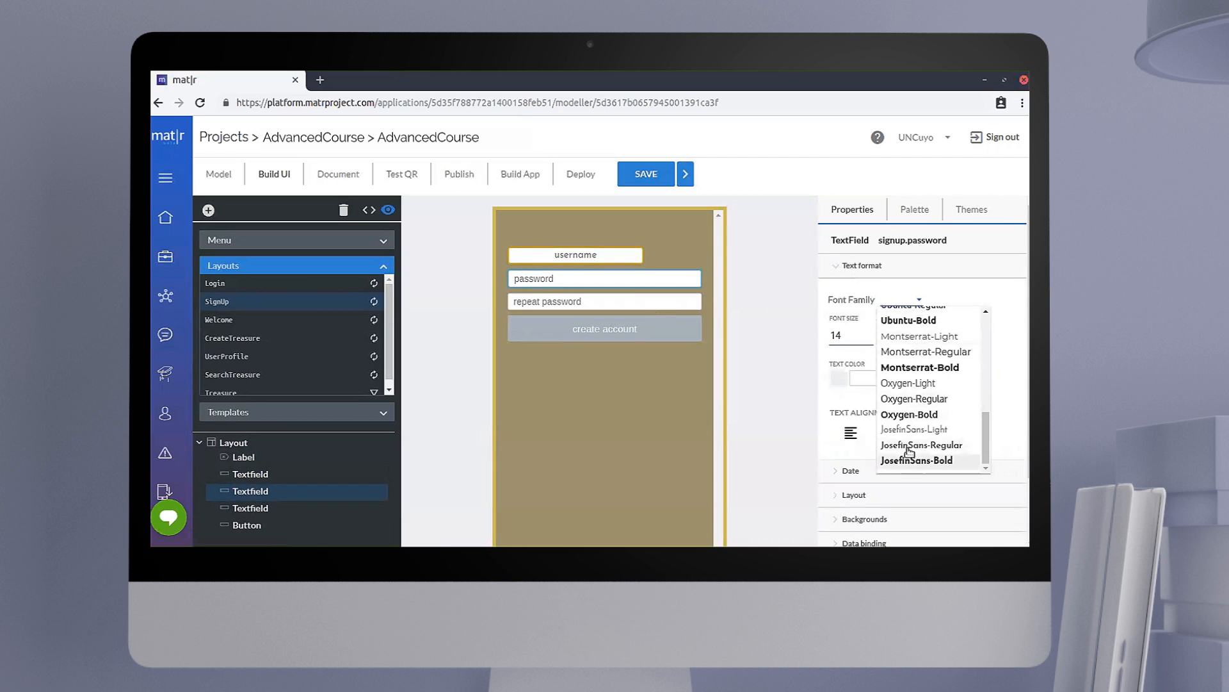
click(909, 446)
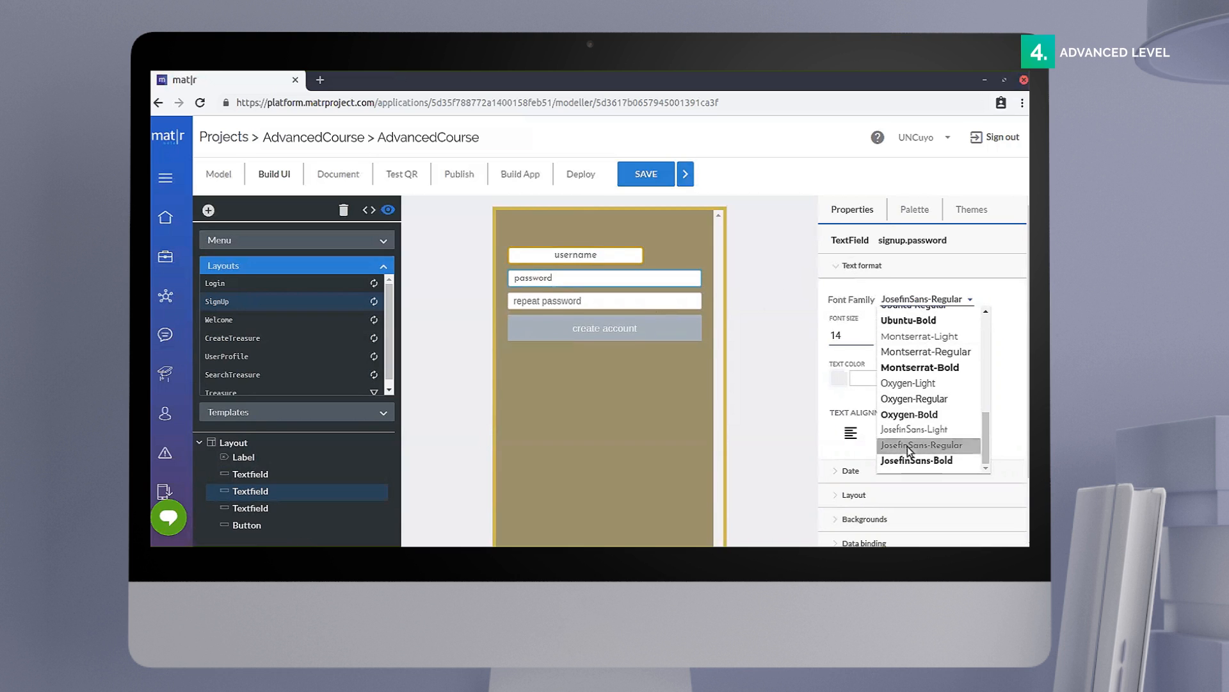
Step: Set the password text field's font size to 15 and center its text
click(847, 337)
key(BackSpace)
text(5)
click(894, 432)
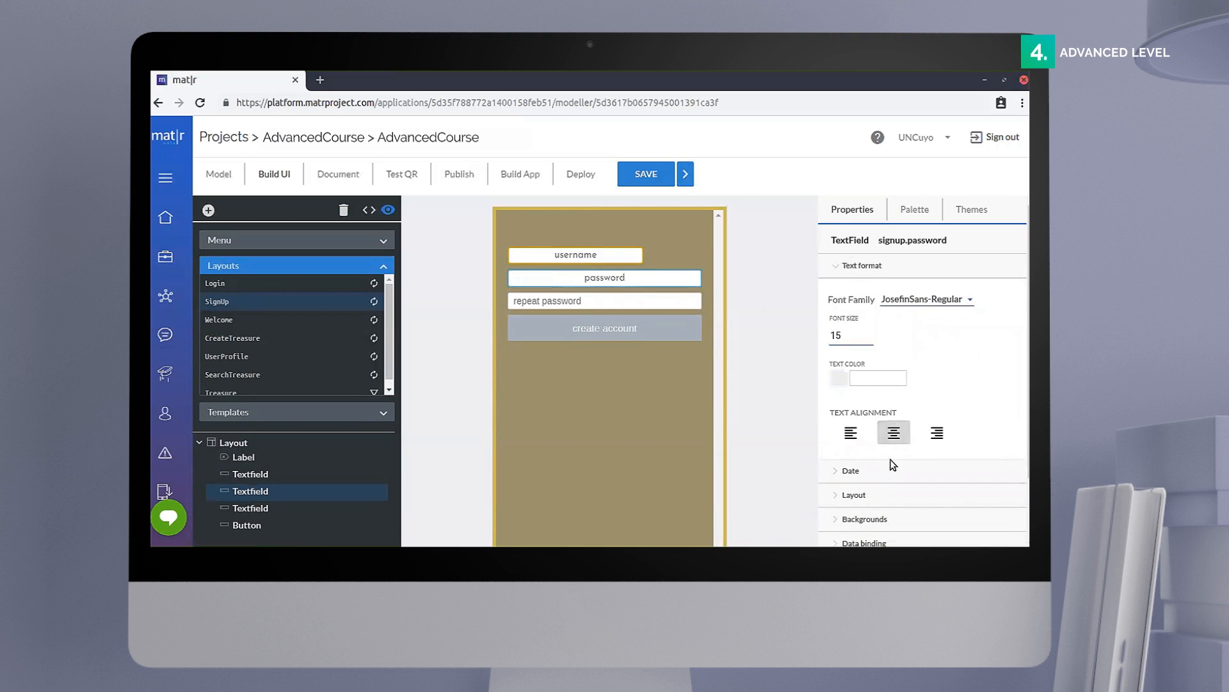
Step: Set the password text field's width percentage to 0.7
click(850, 269)
click(860, 322)
click(862, 428)
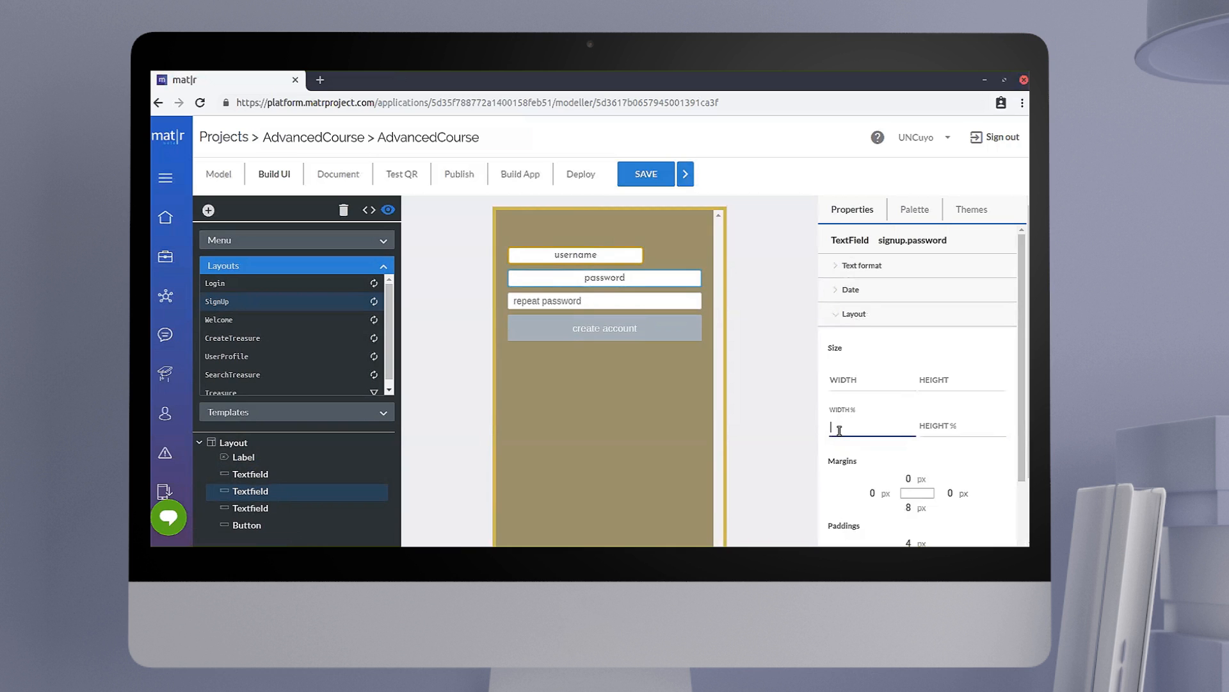
text(0.7)
Step: Set the password text field's border width to 2 and its border radius to 5
scroll(861, 438, down, 1)
scroll(861, 438, down, 3)
click(875, 451)
text(2)
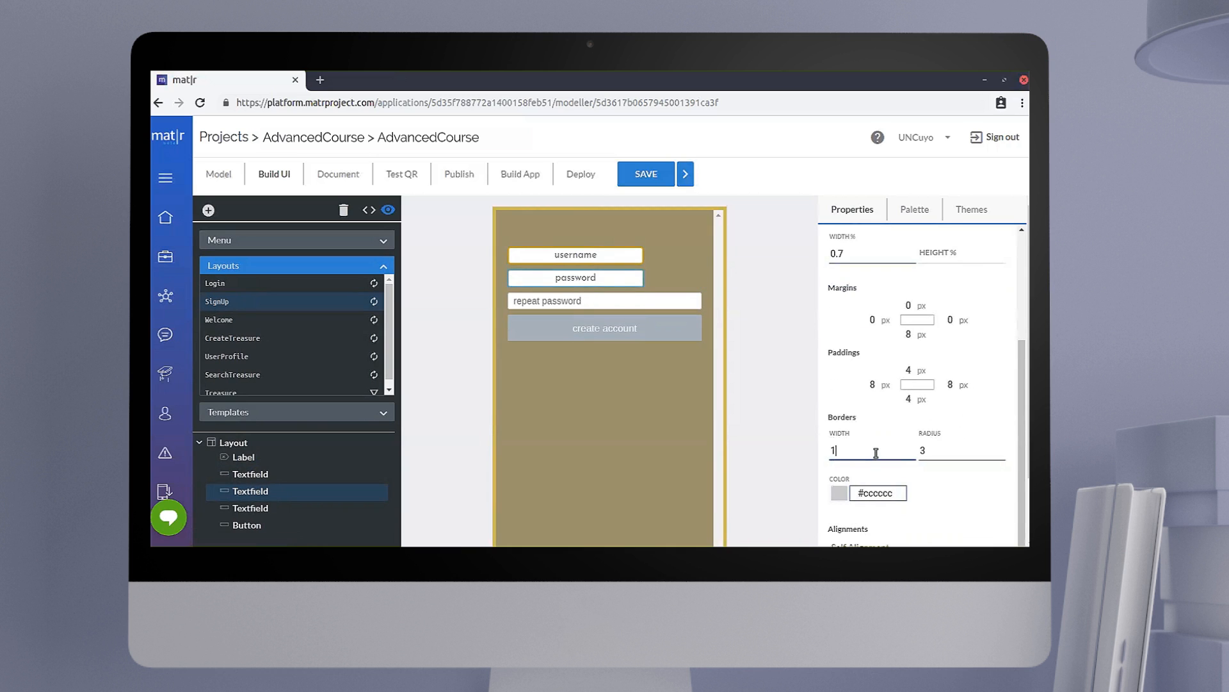
click(940, 451)
text(3)
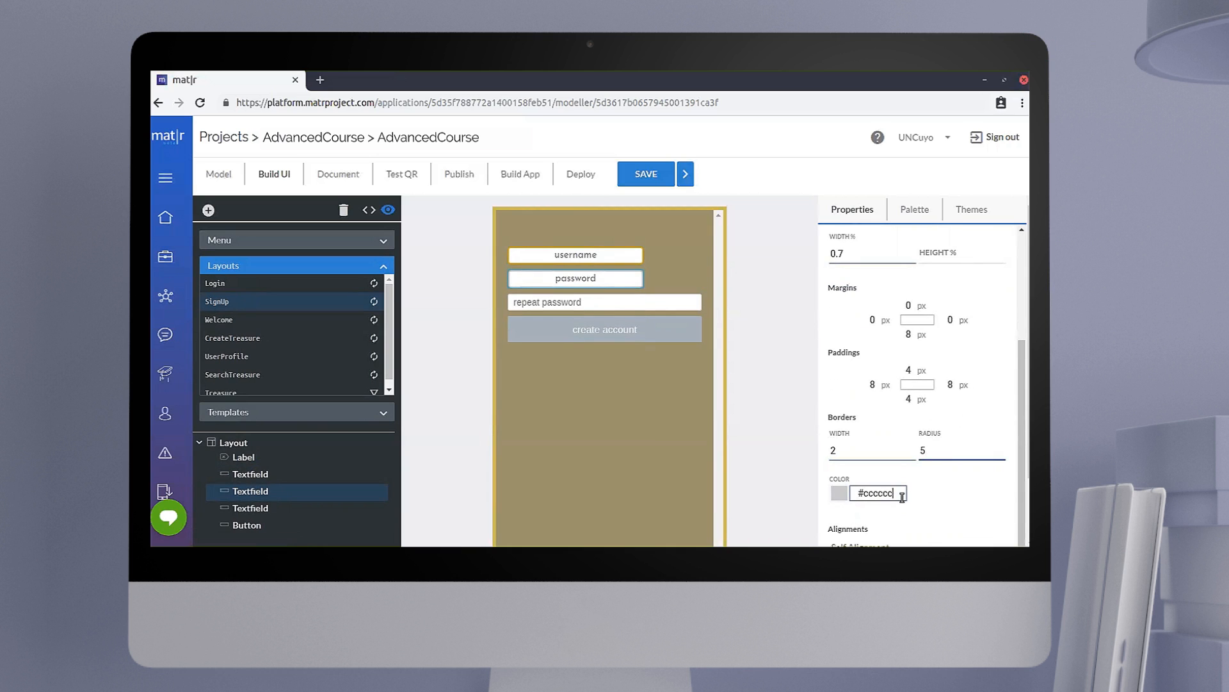
Step: Set the password text field's border color to #D1A209FF
click(903, 494)
key(BackSpace)
key(BackSpace)
key(BackSpace)
key(BackSpace)
key(BackSpace)
key(BackSpace)
text(D1)
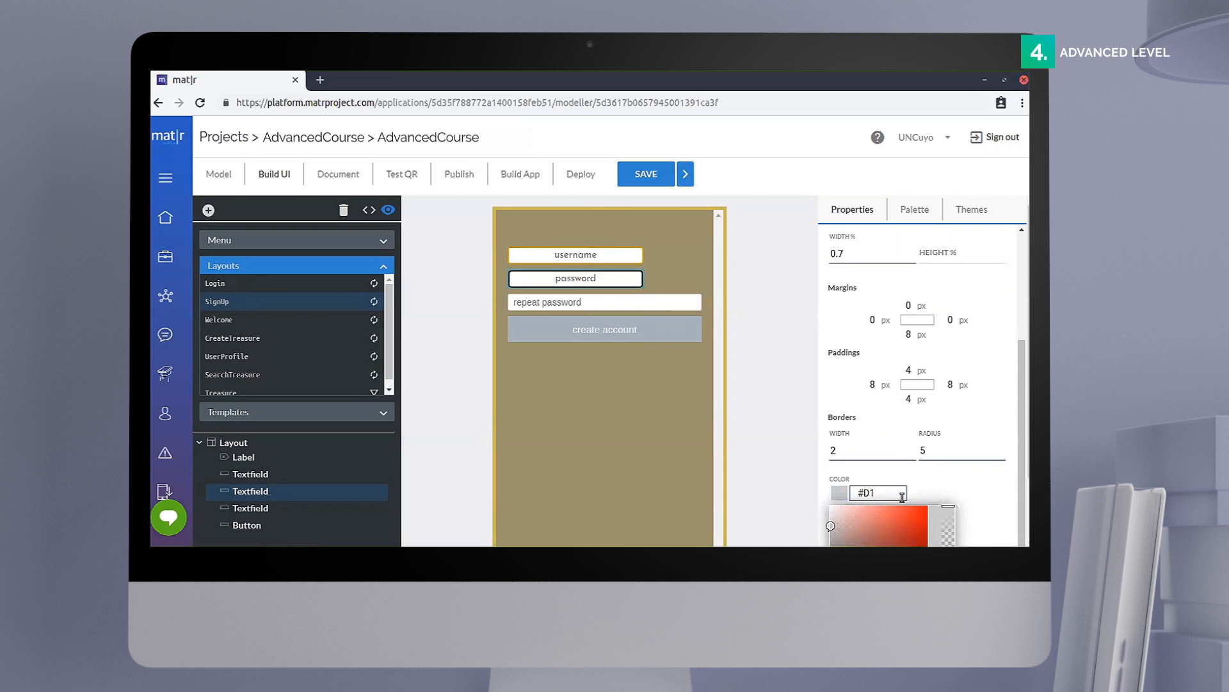
text(A209FF)
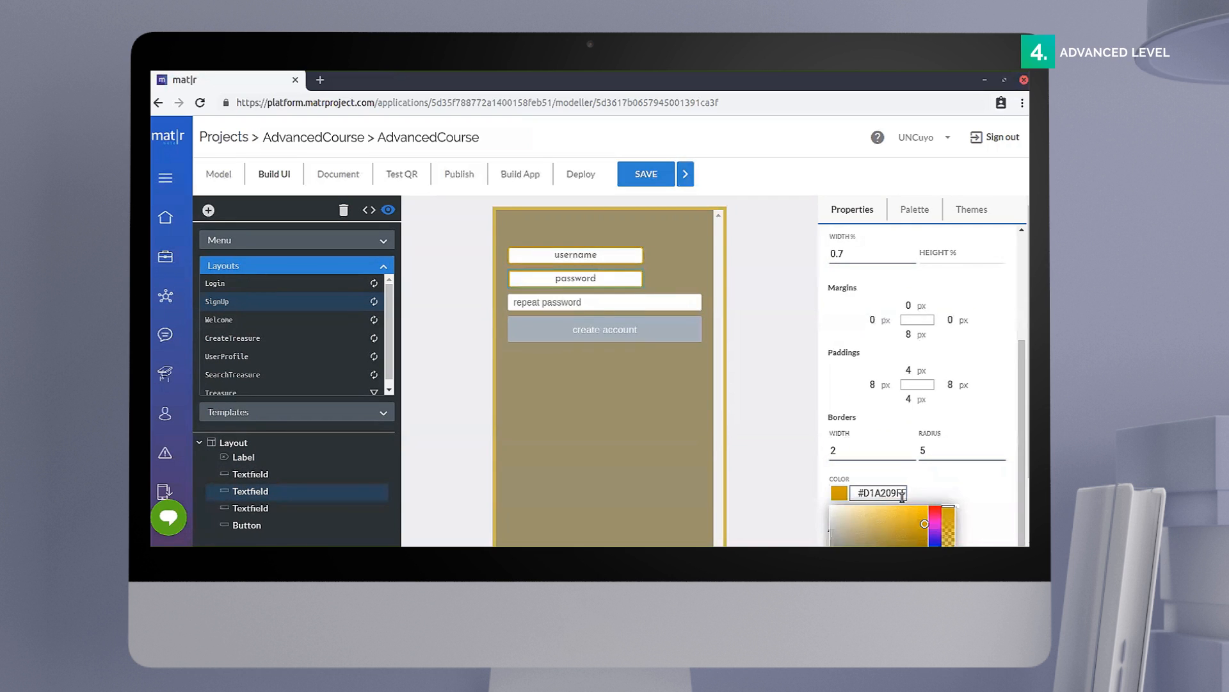
Step: Set the password text field's self alignment to Center
scroll(909, 498, down, 1)
click(909, 498)
click(954, 513)
Step: Set the password text field's keyboard type to ASCII and mark it as a password field
scroll(907, 378, up, 5)
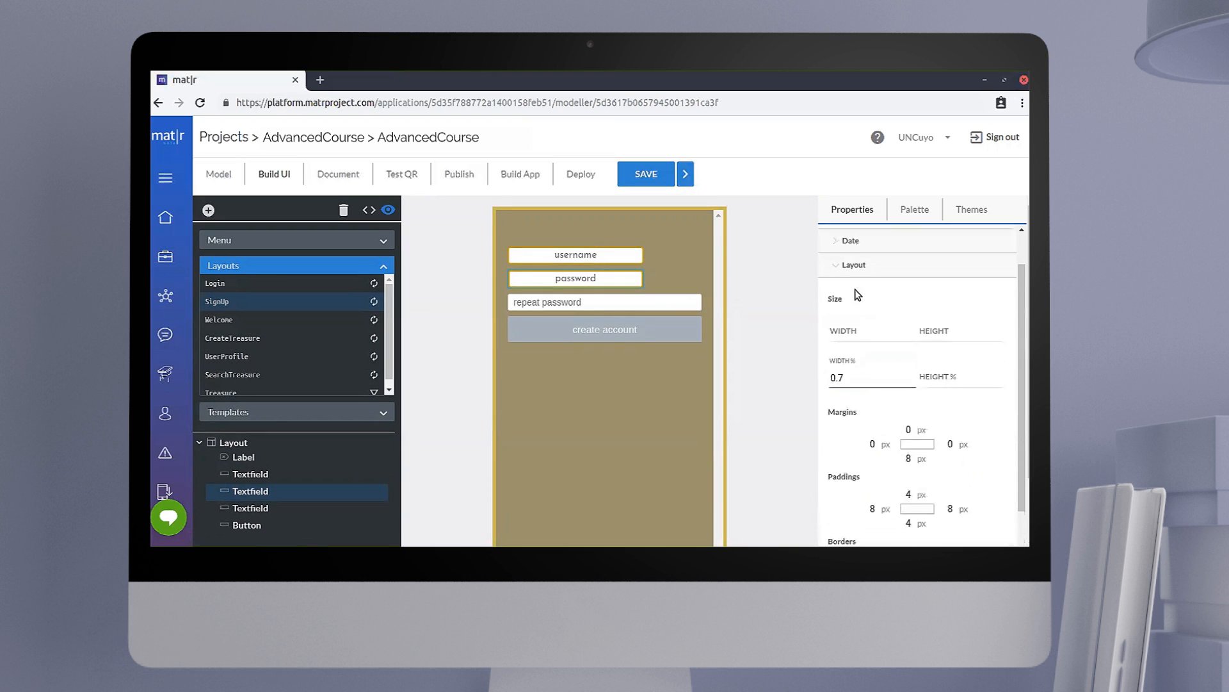
click(857, 268)
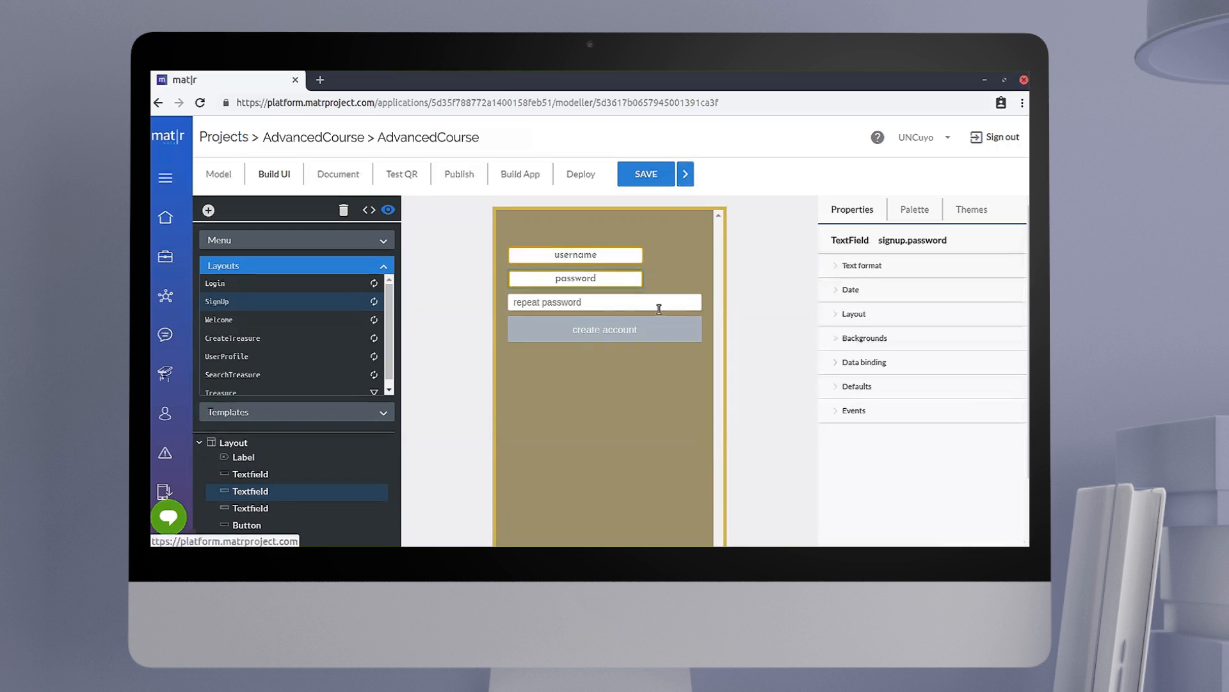
click(860, 387)
scroll(914, 437, down, 1)
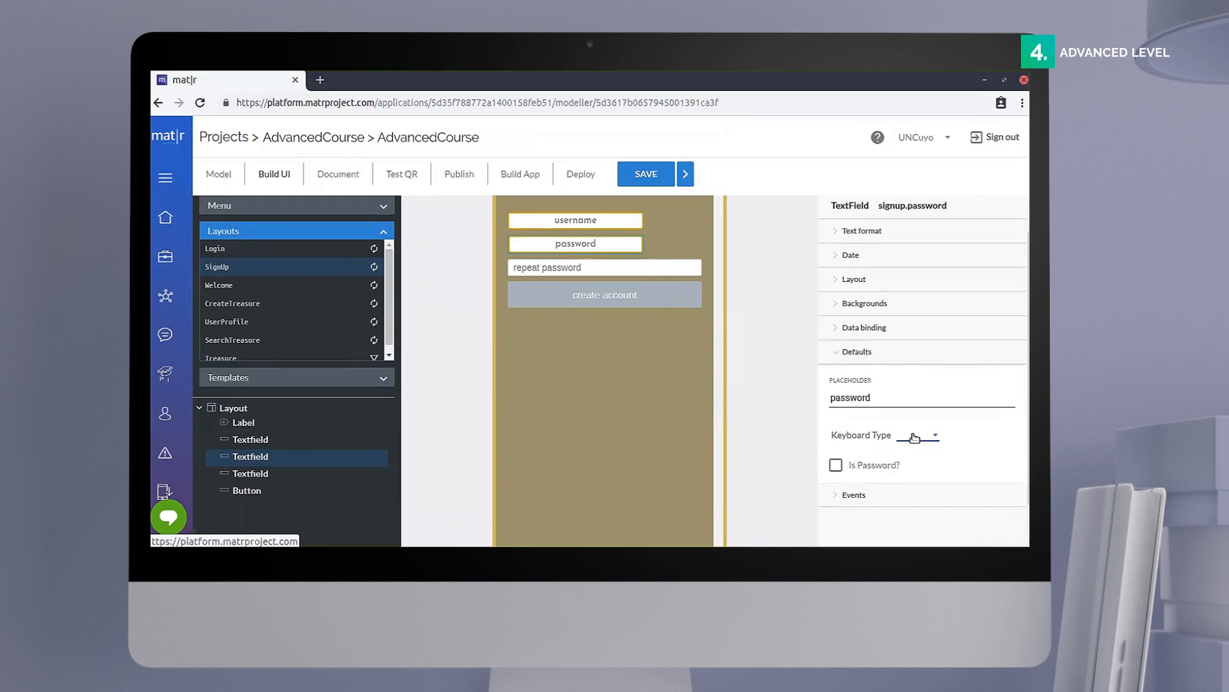
click(914, 436)
click(910, 452)
click(835, 465)
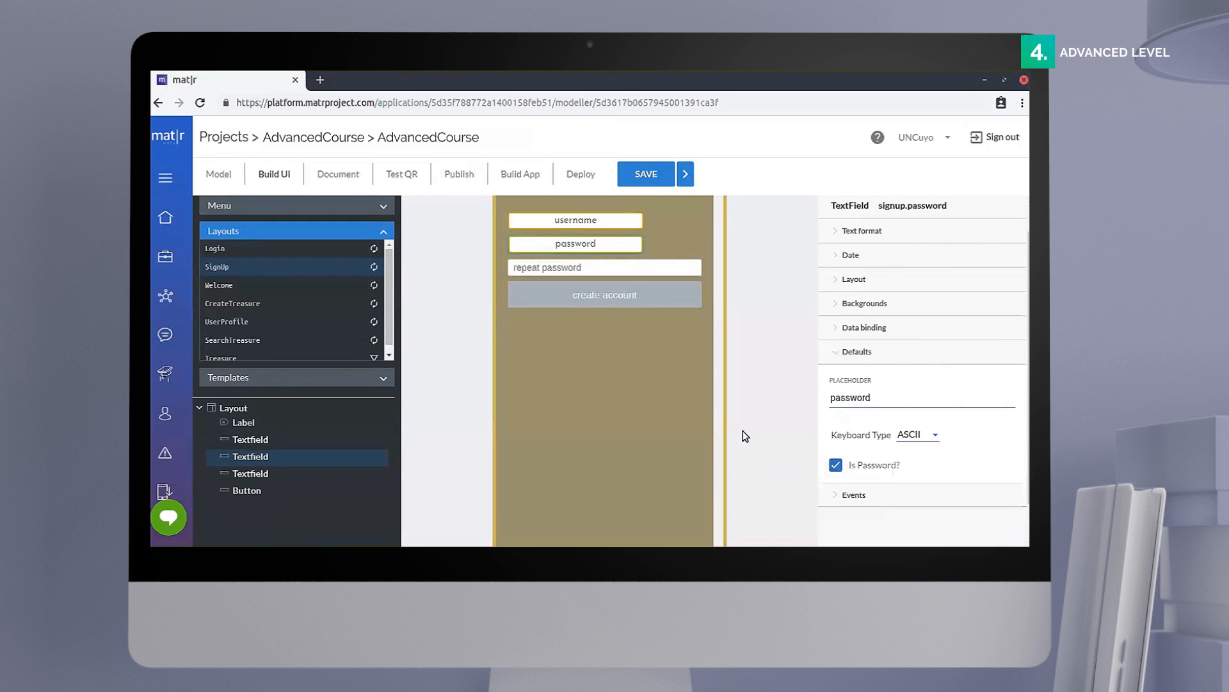
Step: Set the repeat password text field's font family to JosefinSans-Regular
click(666, 269)
click(832, 354)
click(850, 233)
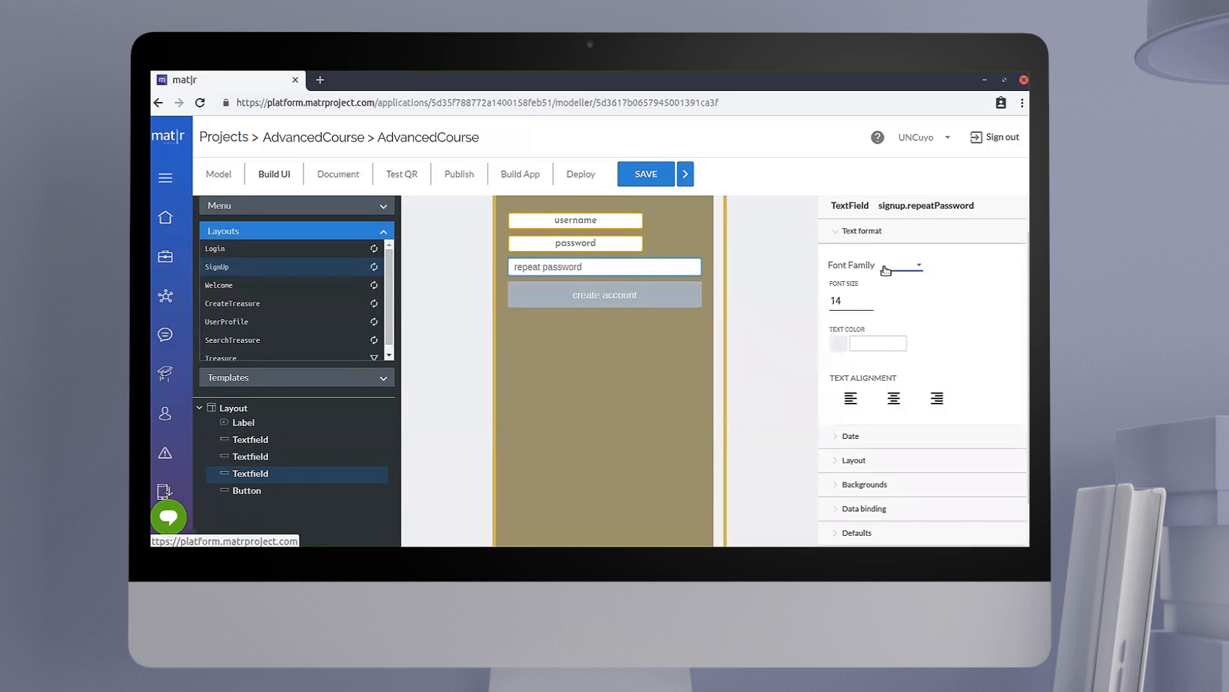
click(885, 270)
scroll(915, 359, down, 5)
click(910, 413)
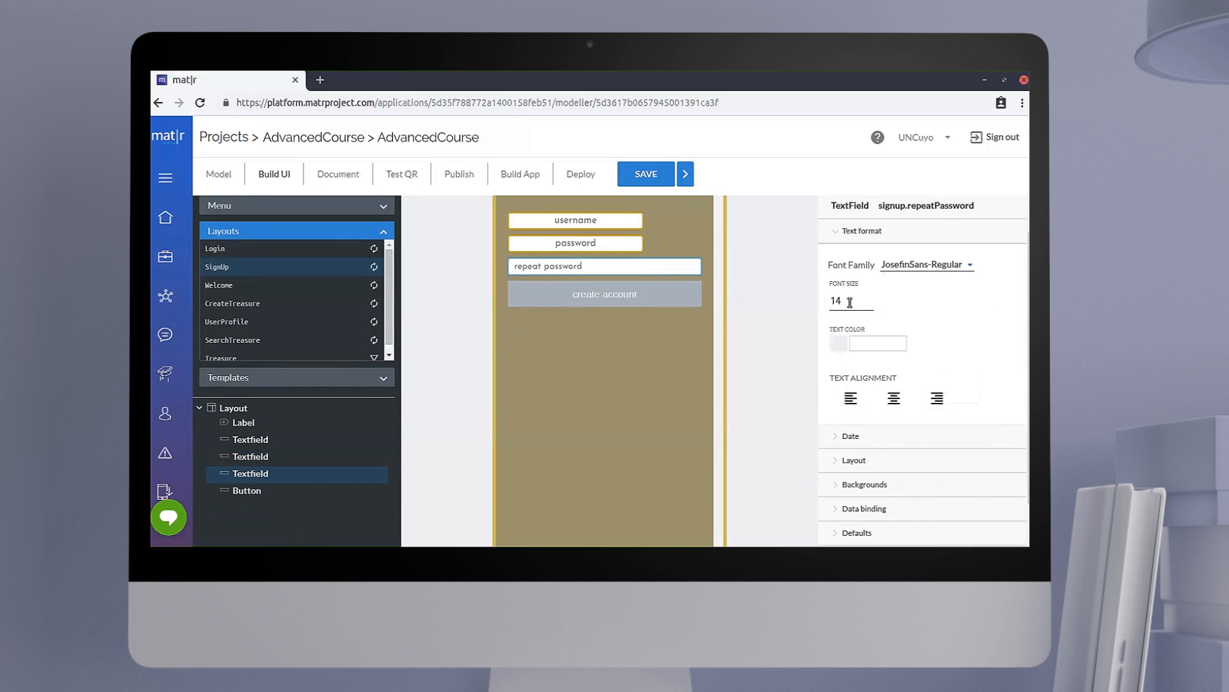
Step: Set the repeat password text field's font size to 15 and center its text
click(850, 302)
key(BackSpace)
text(5)
click(894, 398)
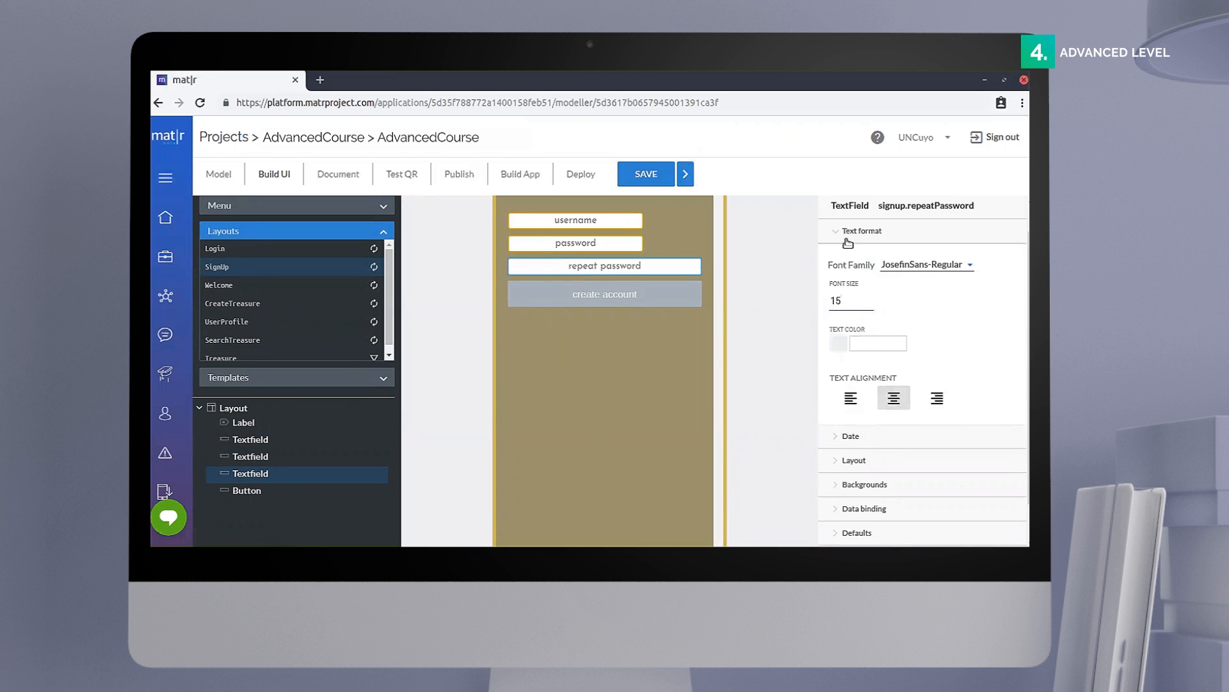
Step: Set the repeat password text field's width percentage to 0.7
click(849, 237)
click(851, 277)
scroll(867, 371, down, 1)
click(853, 327)
text(0.7)
Step: Set the repeat password text field's border width to 2 and its border radius to 5
scroll(869, 393, down, 3)
click(846, 418)
key(BackSpace)
text(2)
click(941, 415)
key(BackSpace)
Step: Set the repeat password text field's border color to #D1A209FF
click(891, 460)
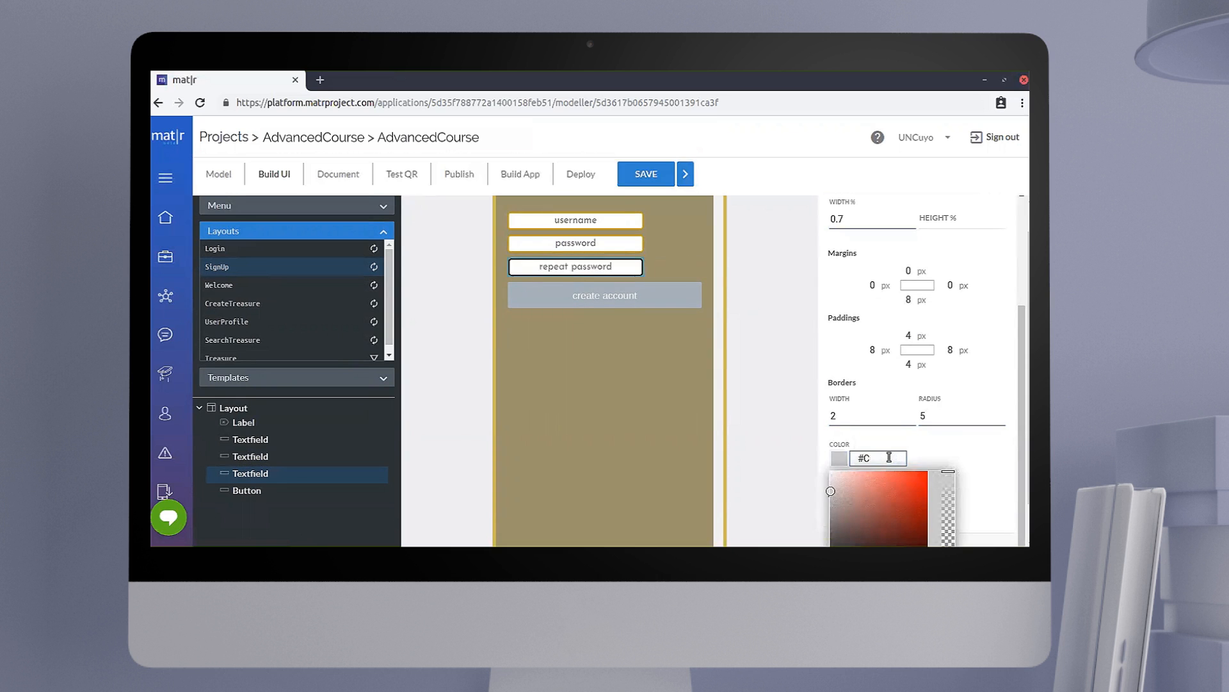
text(#D1A209FF)
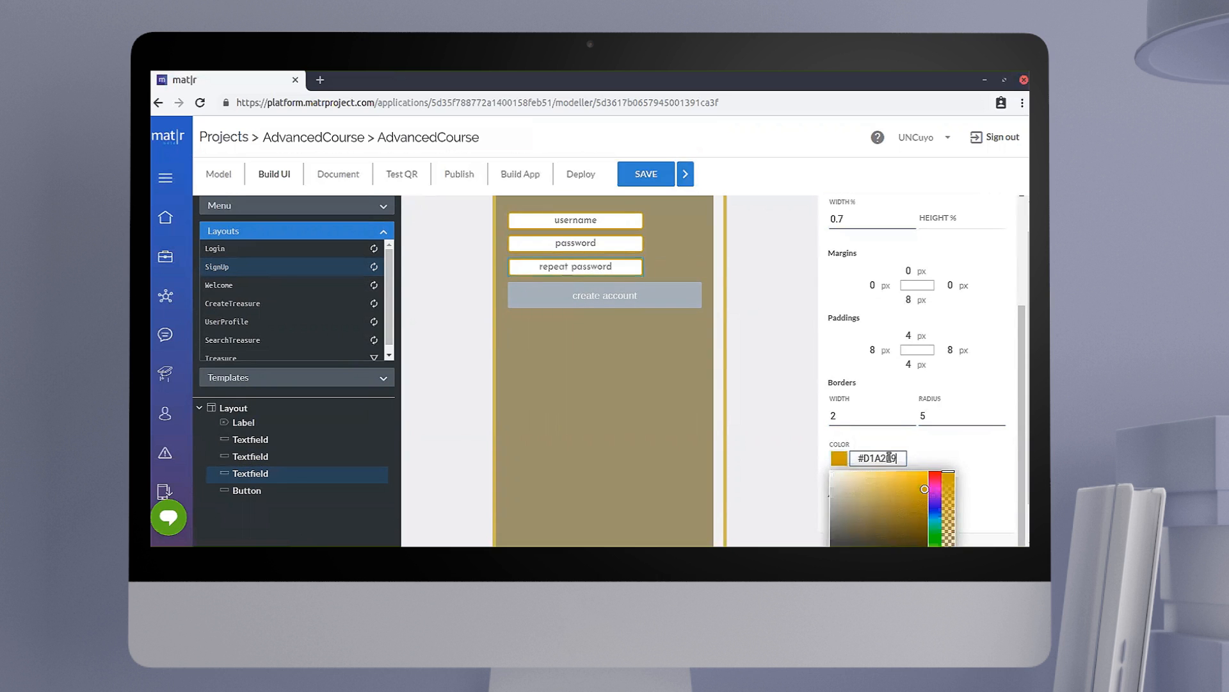
click(992, 459)
Step: Set the repeat password text field's self alignment to Center
scroll(960, 461, down, 1)
click(922, 477)
click(1000, 467)
Step: Set the repeat password text field's keyboard type to ASCII and mark it as a password field
scroll(856, 321, up, 5)
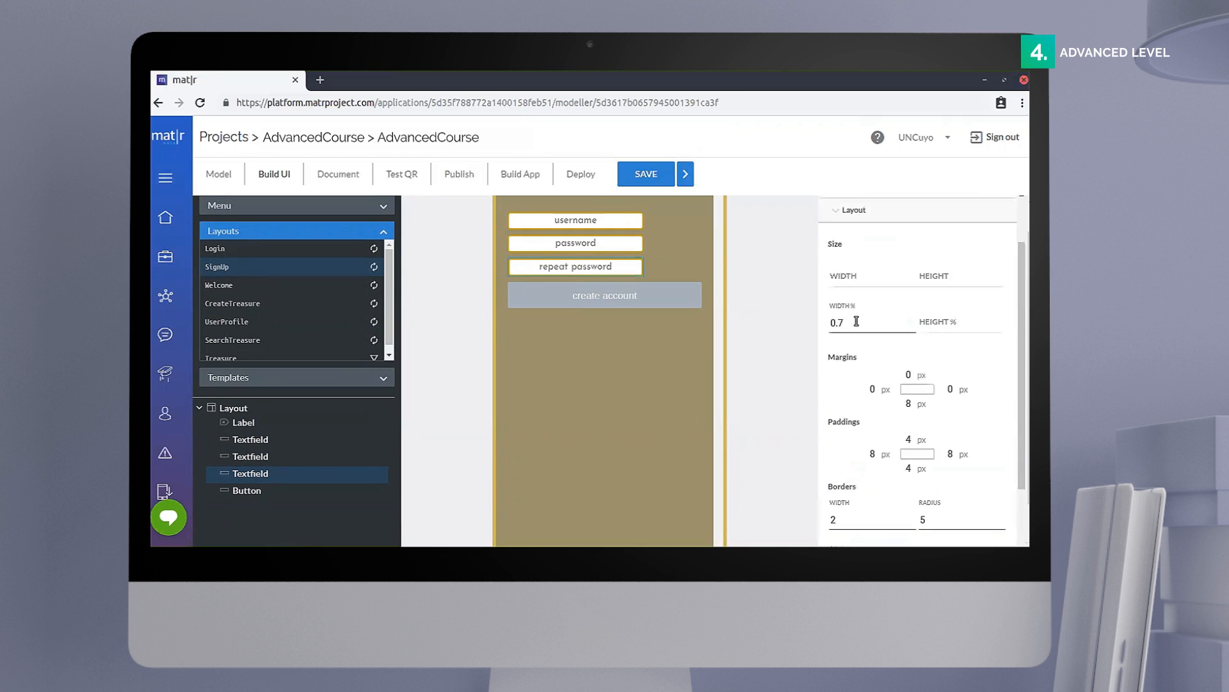
click(845, 284)
click(856, 354)
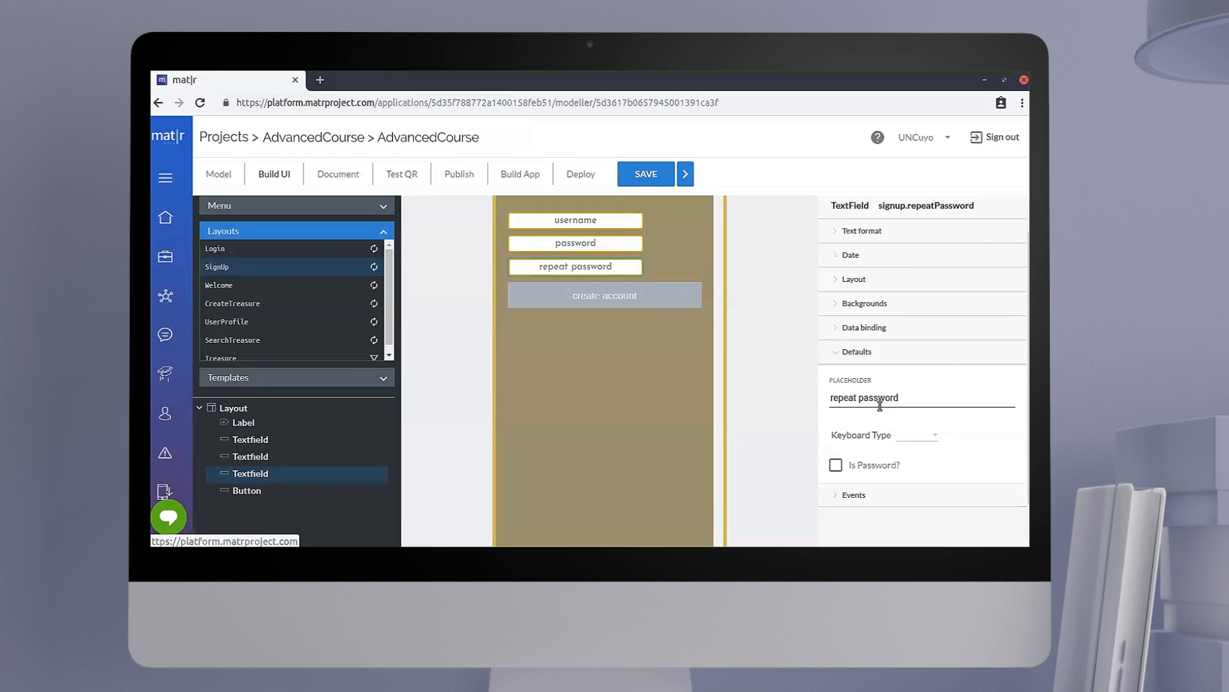
click(930, 436)
click(867, 464)
click(936, 438)
click(930, 452)
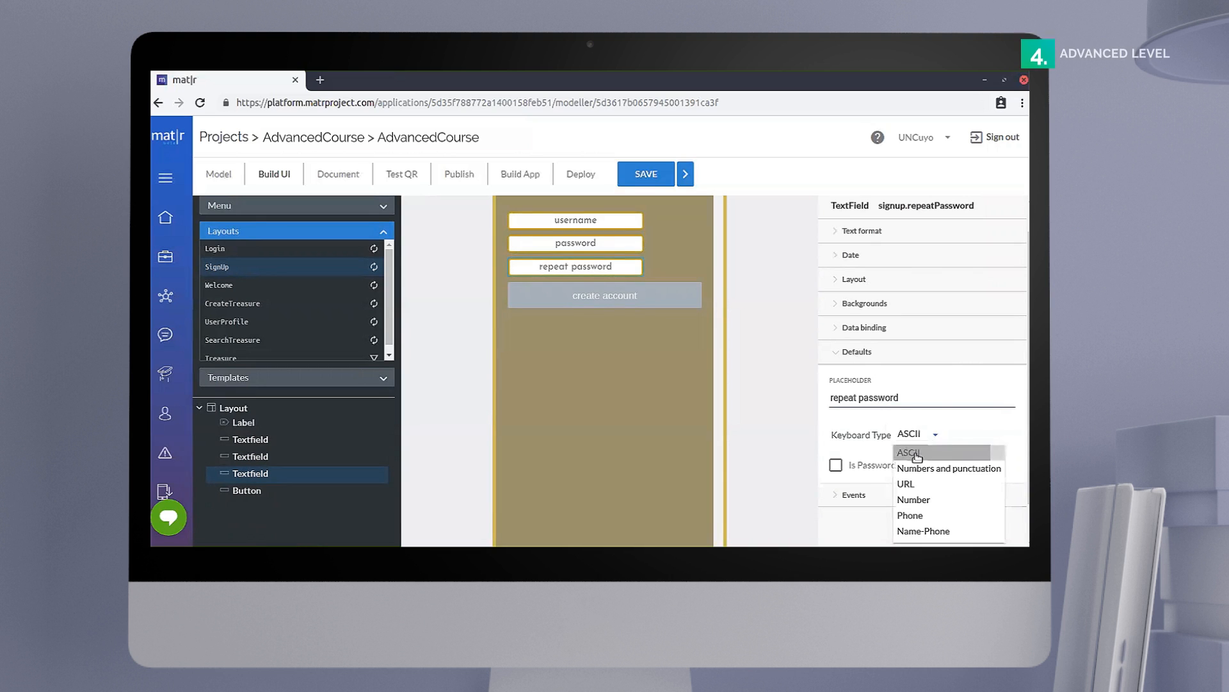
click(835, 464)
click(838, 353)
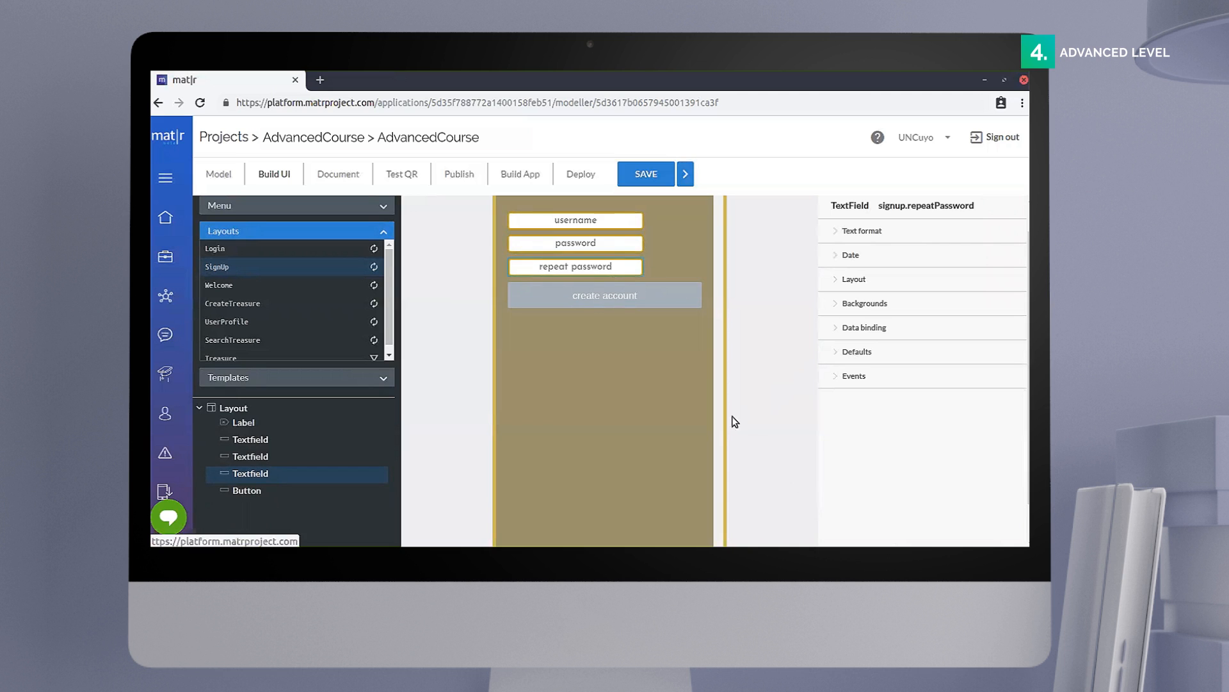
Step: Set the create account button's font family to JosefinSans-Regular and its font size to 20
scroll(759, 430, up, 1)
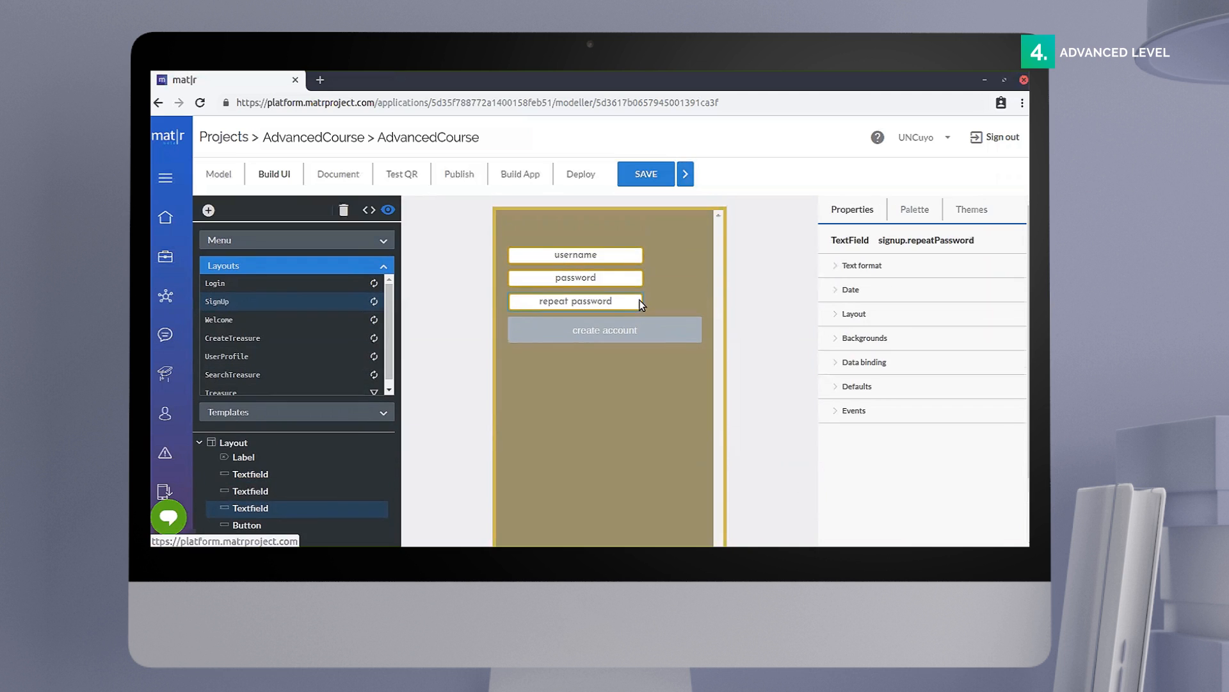
click(673, 342)
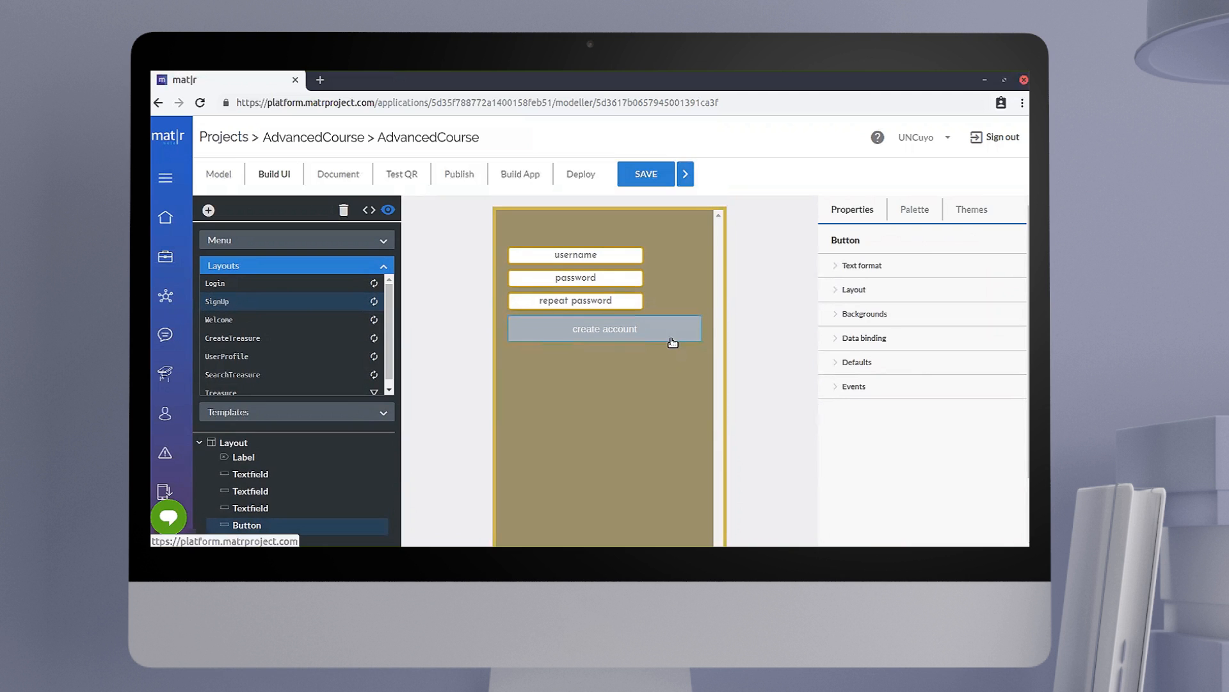
click(860, 268)
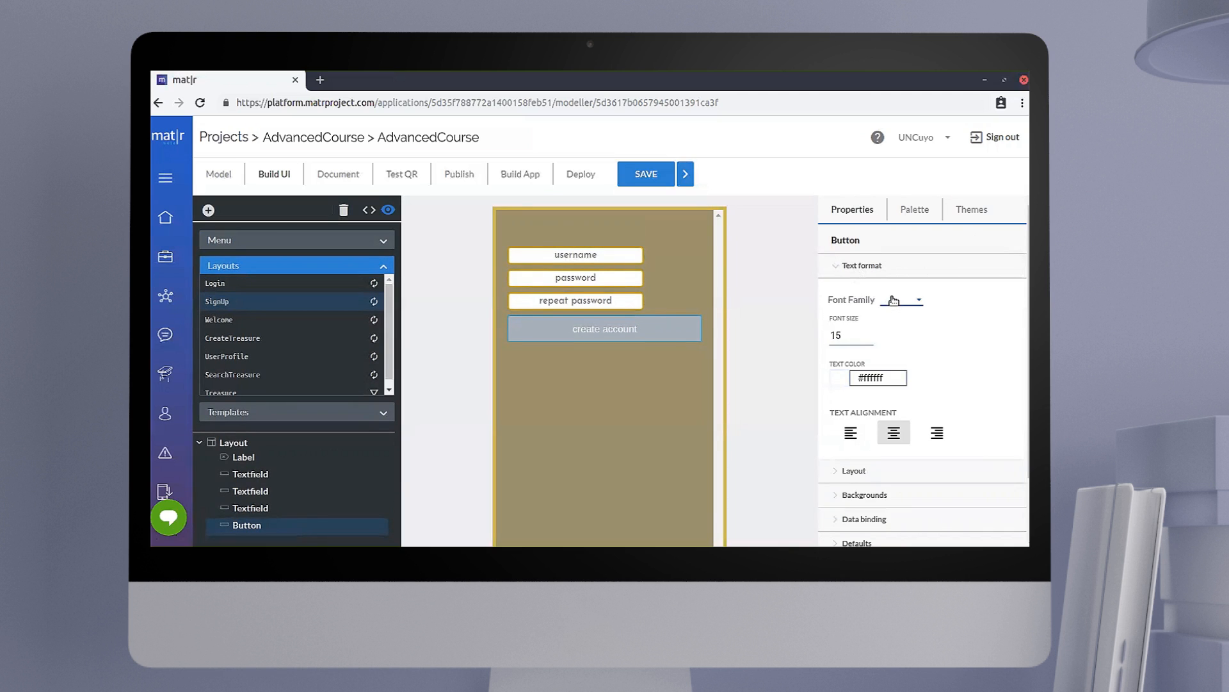
click(895, 301)
scroll(913, 356, down, 5)
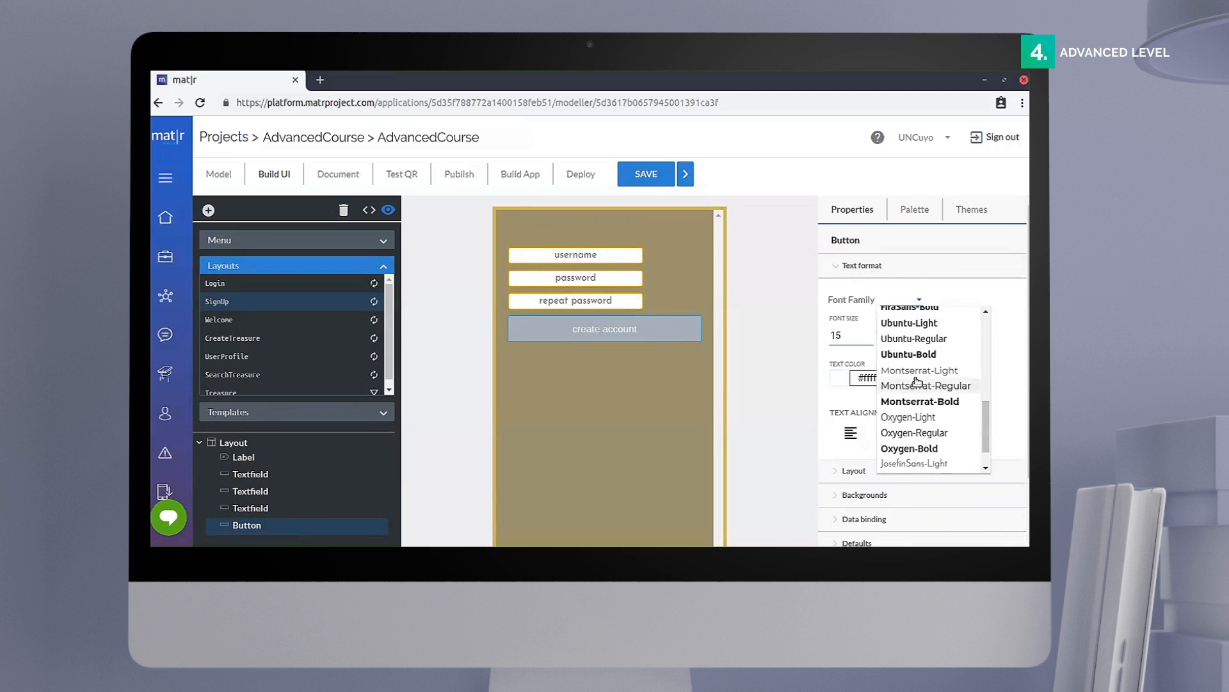
click(927, 447)
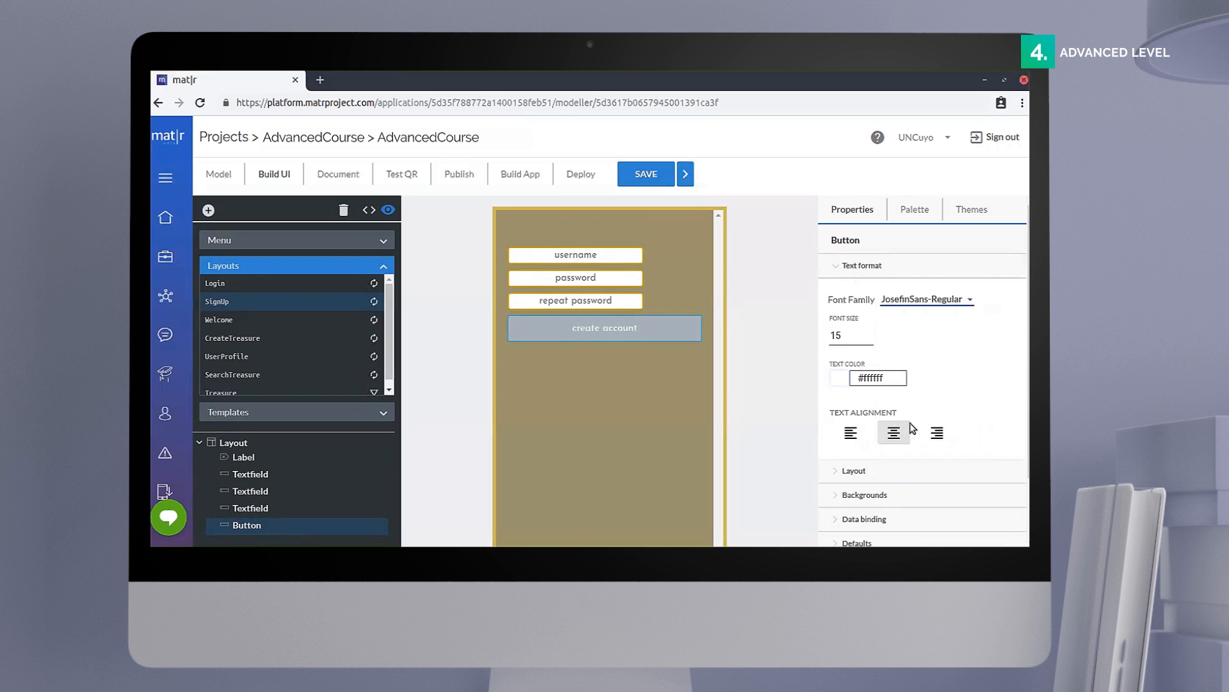
click(854, 338)
text(20)
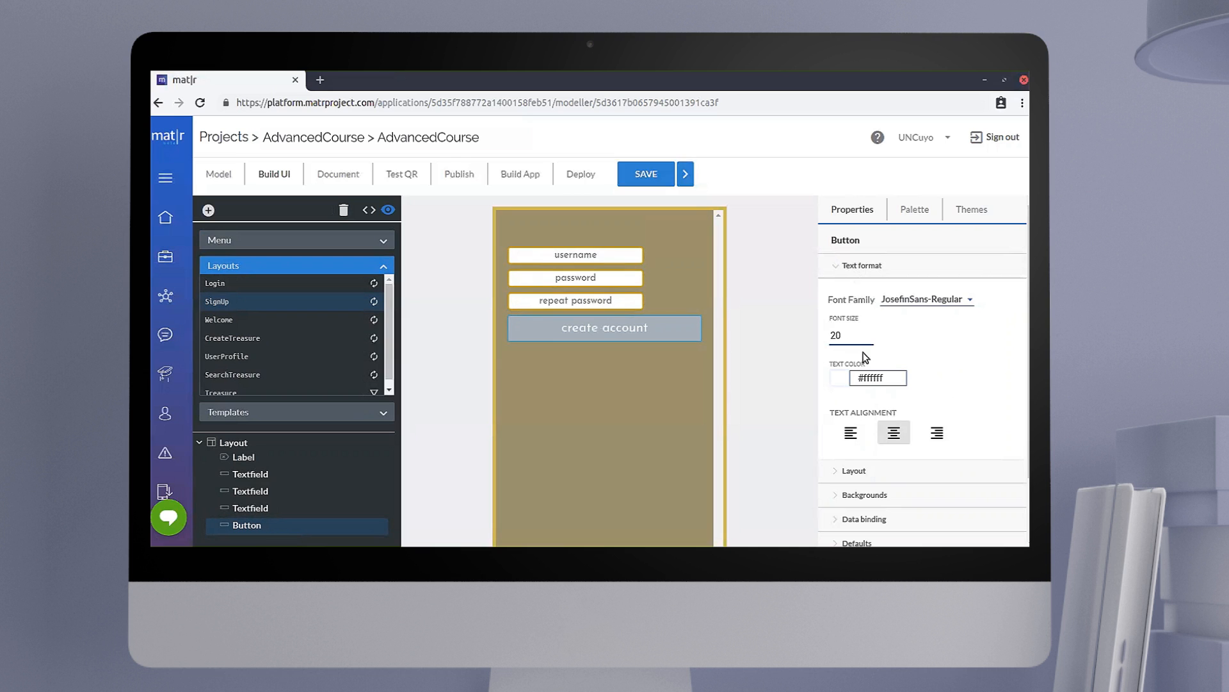
Step: Set the create account button's width percentage to 0.7
click(845, 268)
click(849, 292)
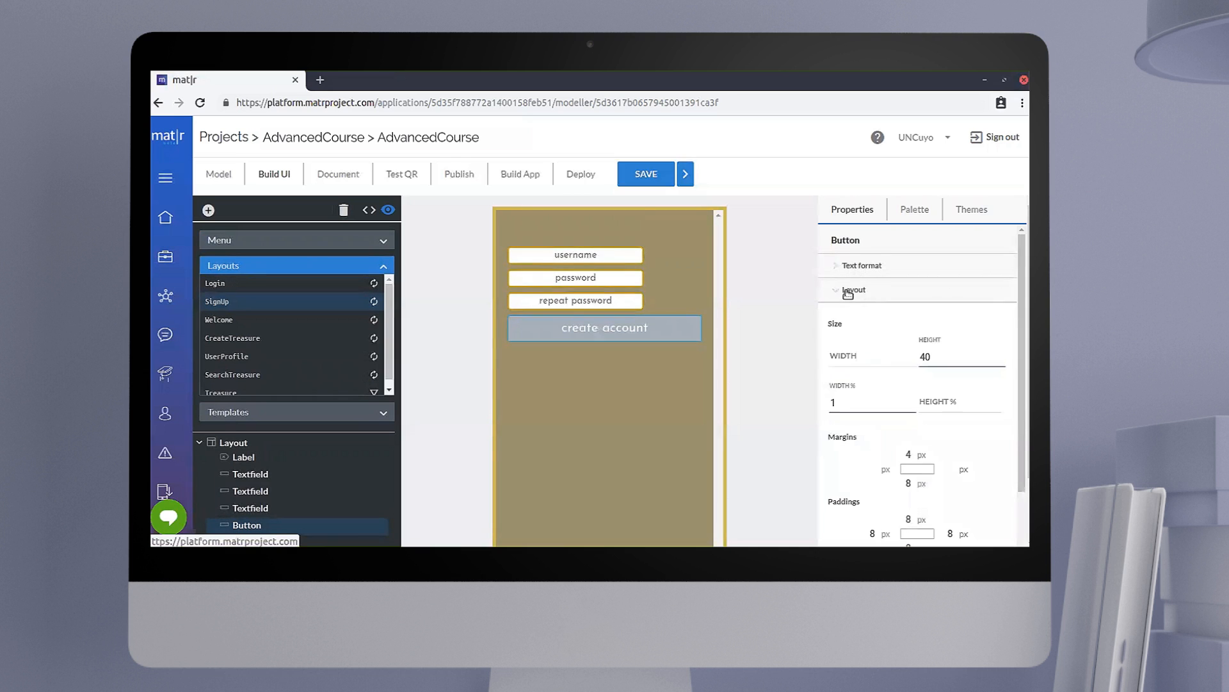
click(856, 398)
key(BackSpace)
text(0.7)
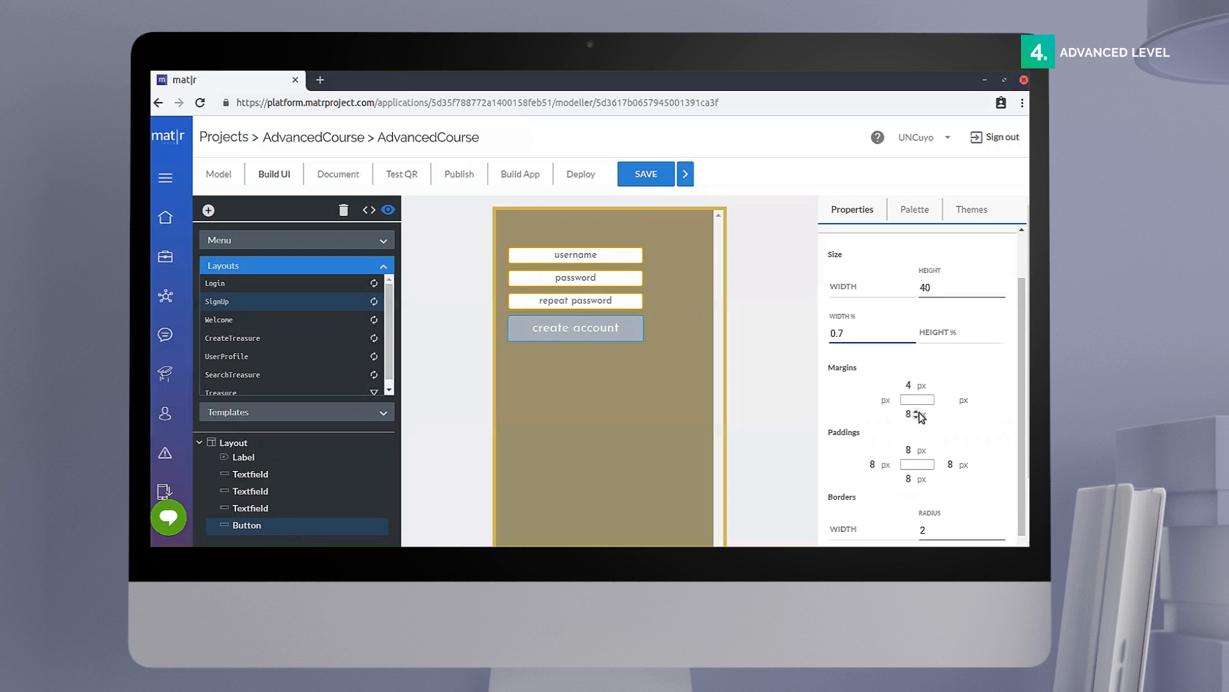
Step: Set the create account button's top margin to 40 px
scroll(913, 413, down, 1)
click(912, 387)
text(0)
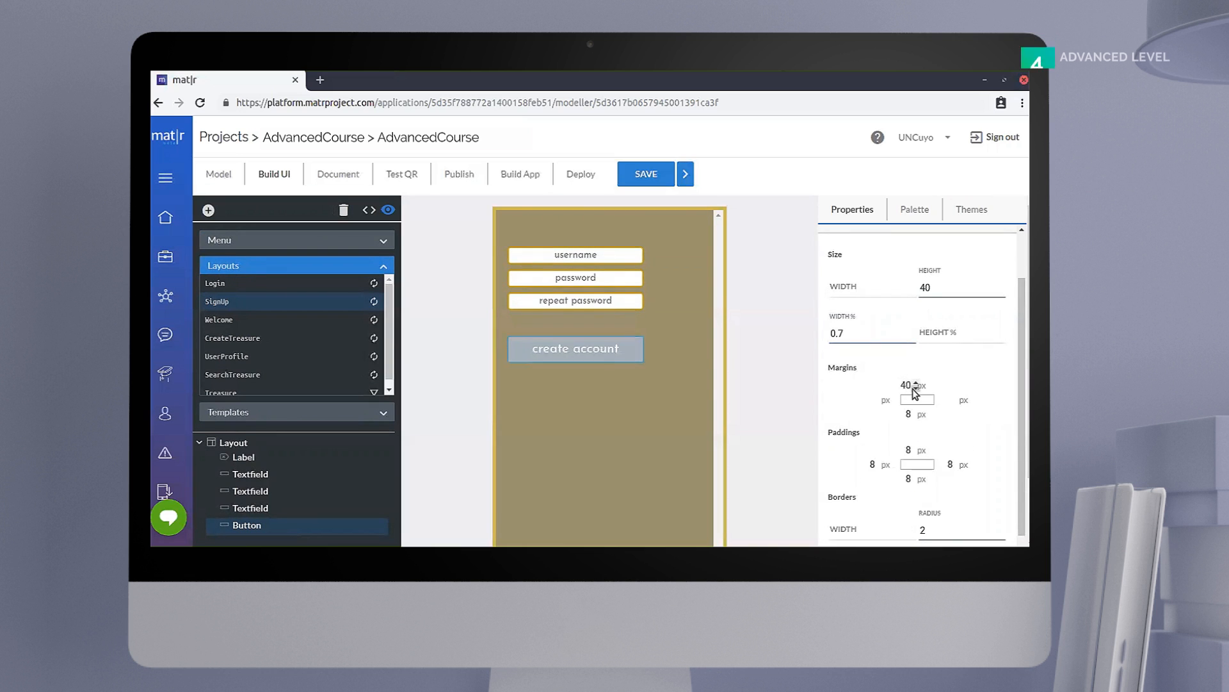
Step: Set the create account button's border radius to 5 and its border color to #D1A209FF
scroll(932, 446, down, 1)
click(934, 466)
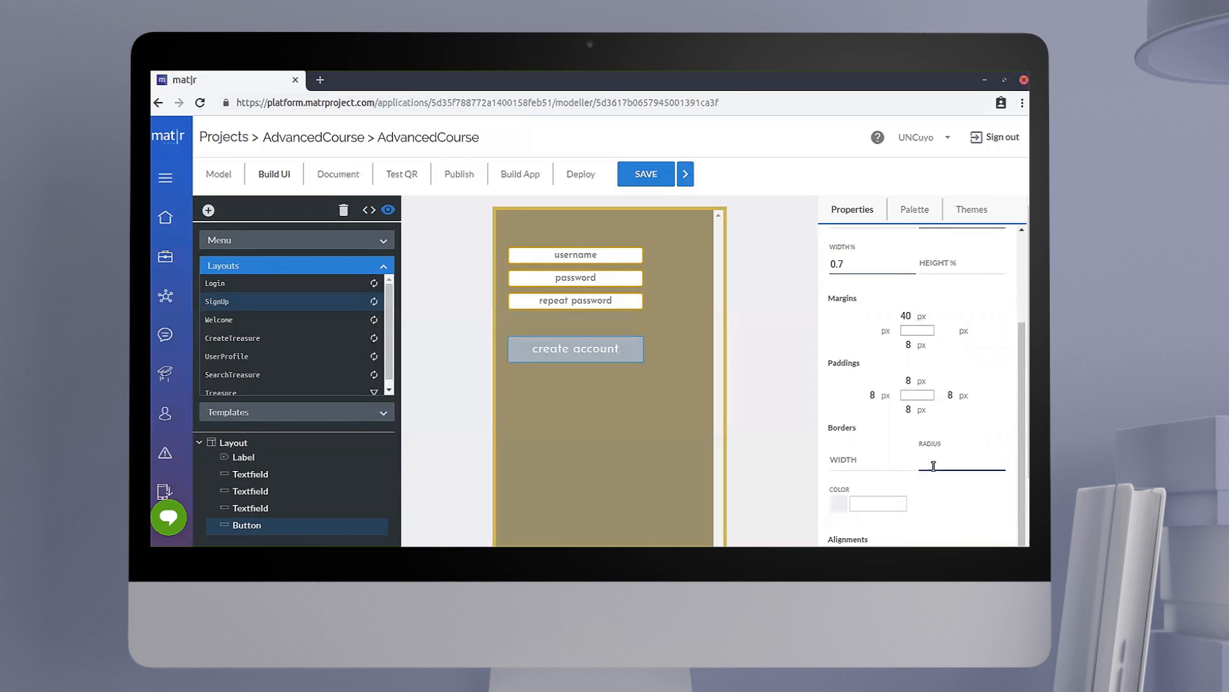
scroll(919, 474, down, 1)
click(886, 468)
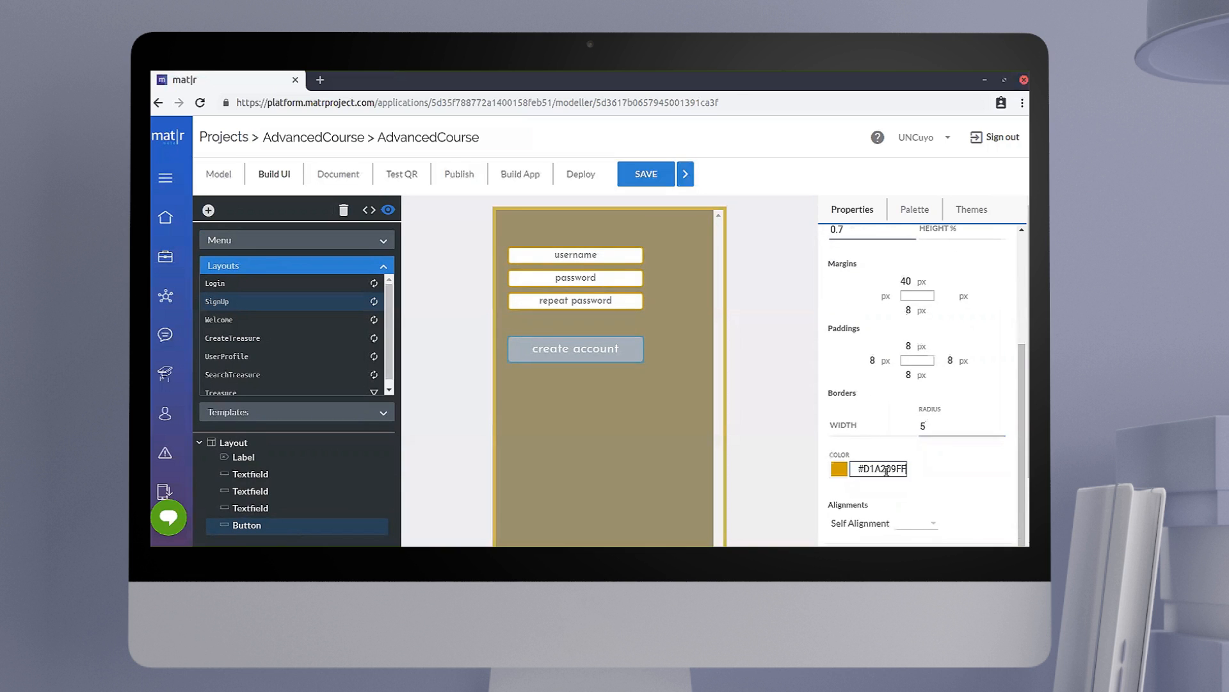
click(998, 478)
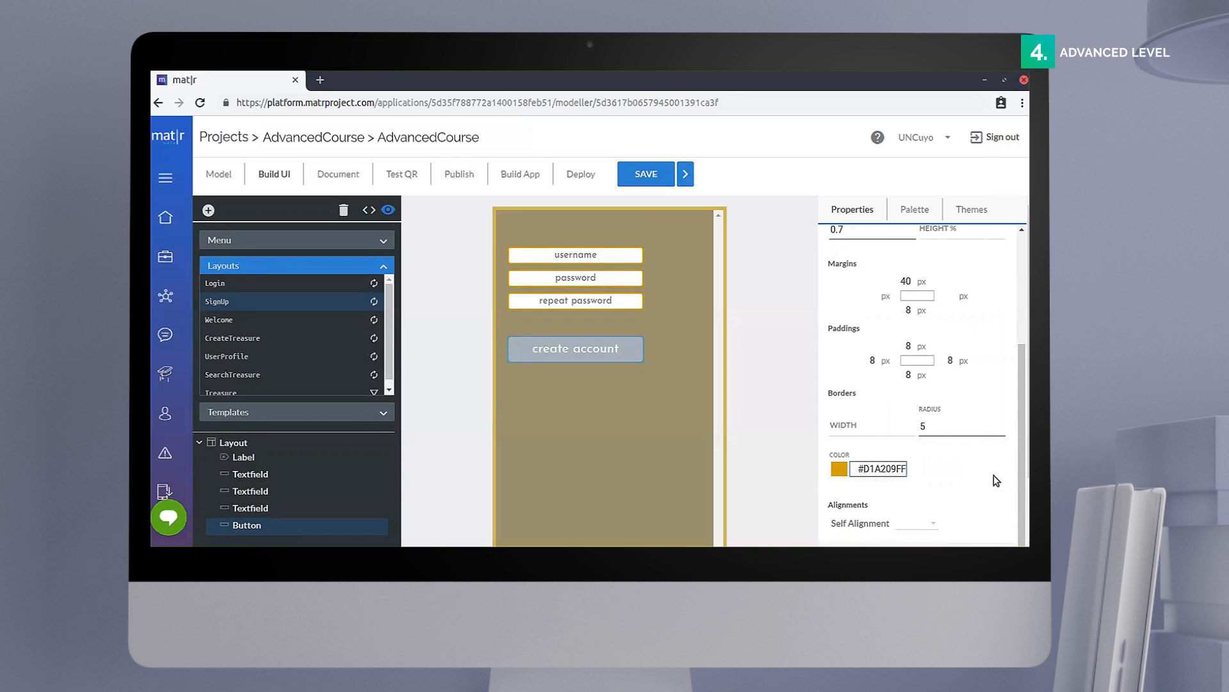
Step: Set the create account button's self alignment to Center
scroll(964, 487, down, 1)
click(932, 499)
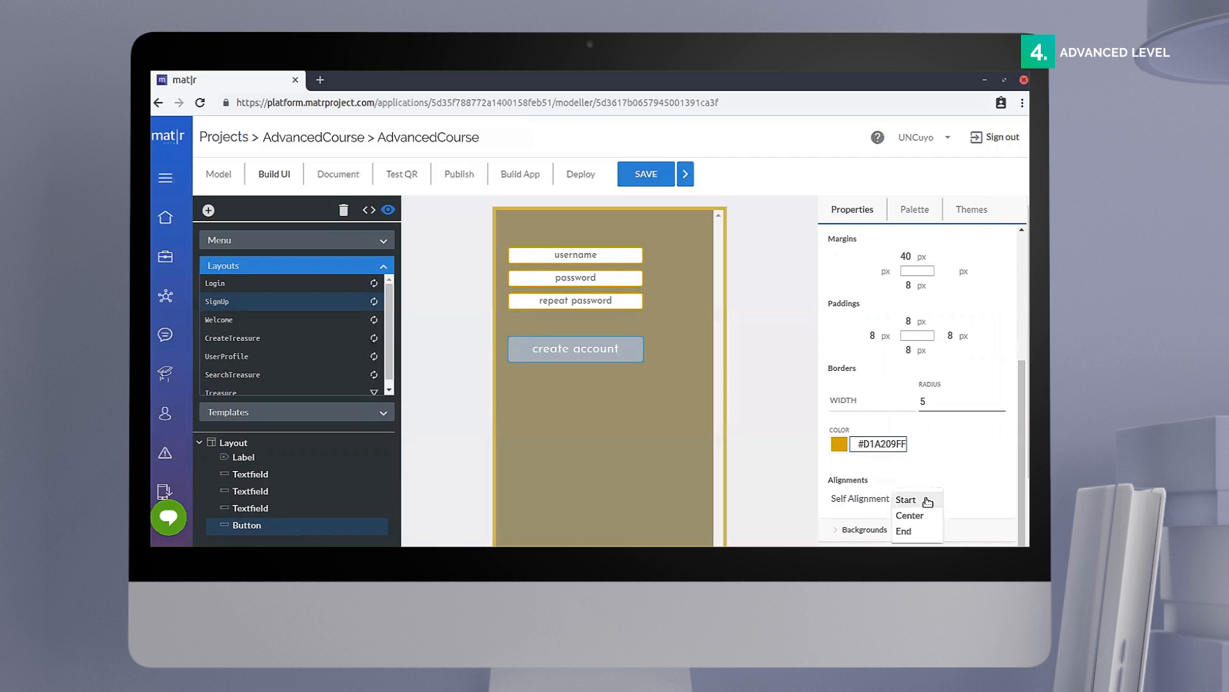
click(928, 519)
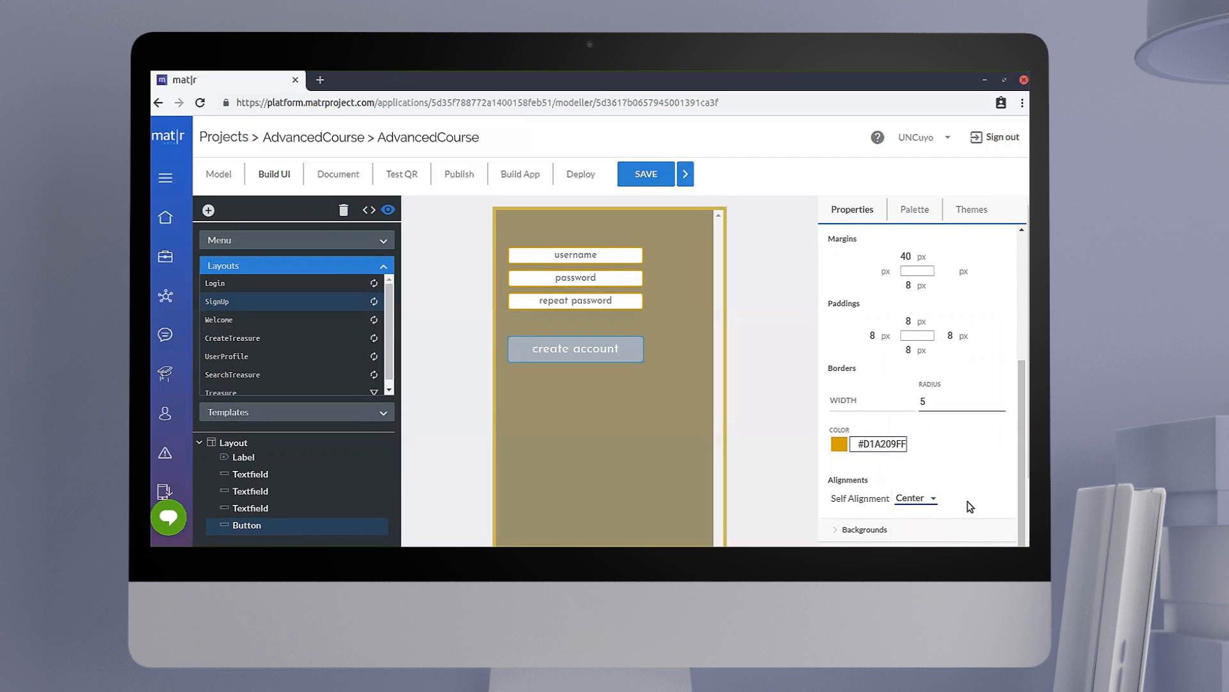
Step: Set the create account button's background color to #CEAA36FF and save the project
scroll(856, 282, up, 5)
click(853, 290)
click(861, 313)
click(899, 361)
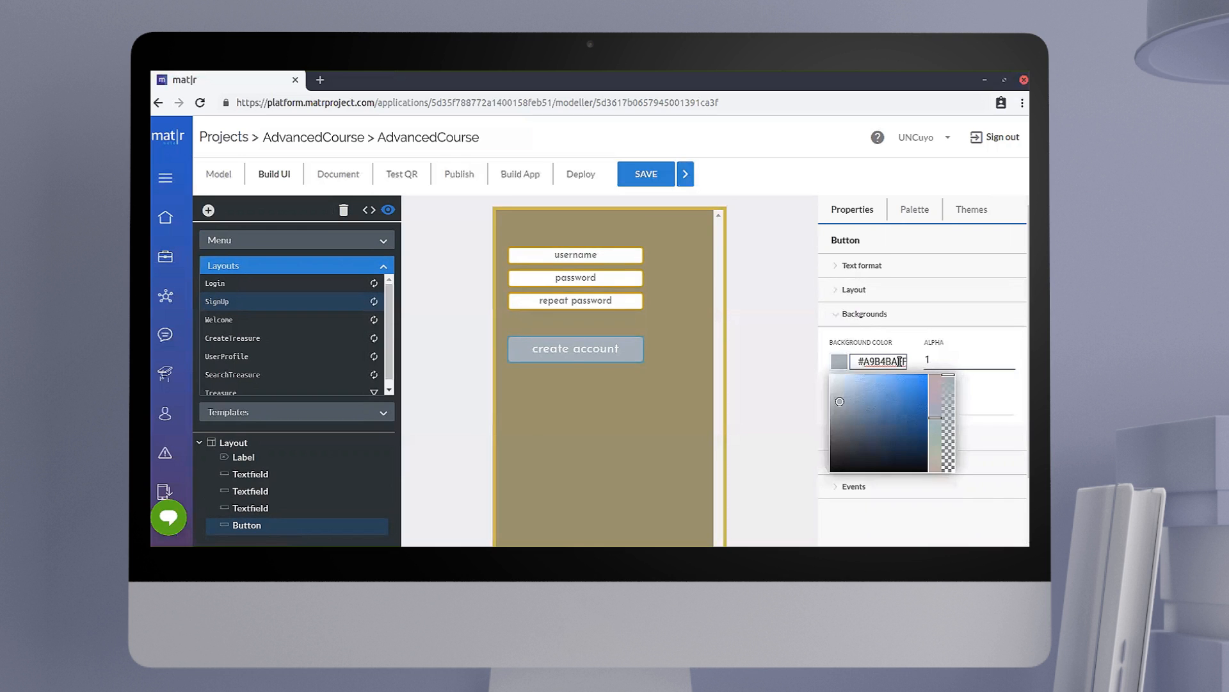
key(BackSpace)
key(BackSpace)
key(BackSpace)
key(BackSpace)
key(BackSpace)
key(BackSpace)
key(BackSpace)
key(BackSpace)
text(CEAA36FF)
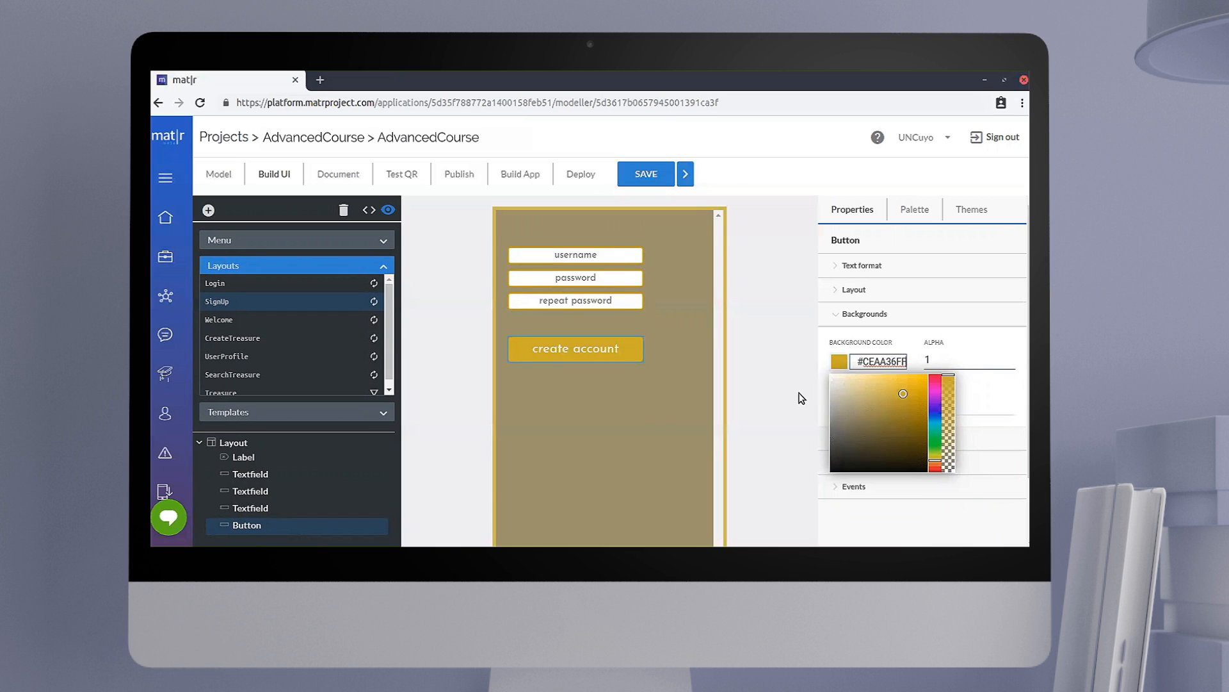
click(789, 404)
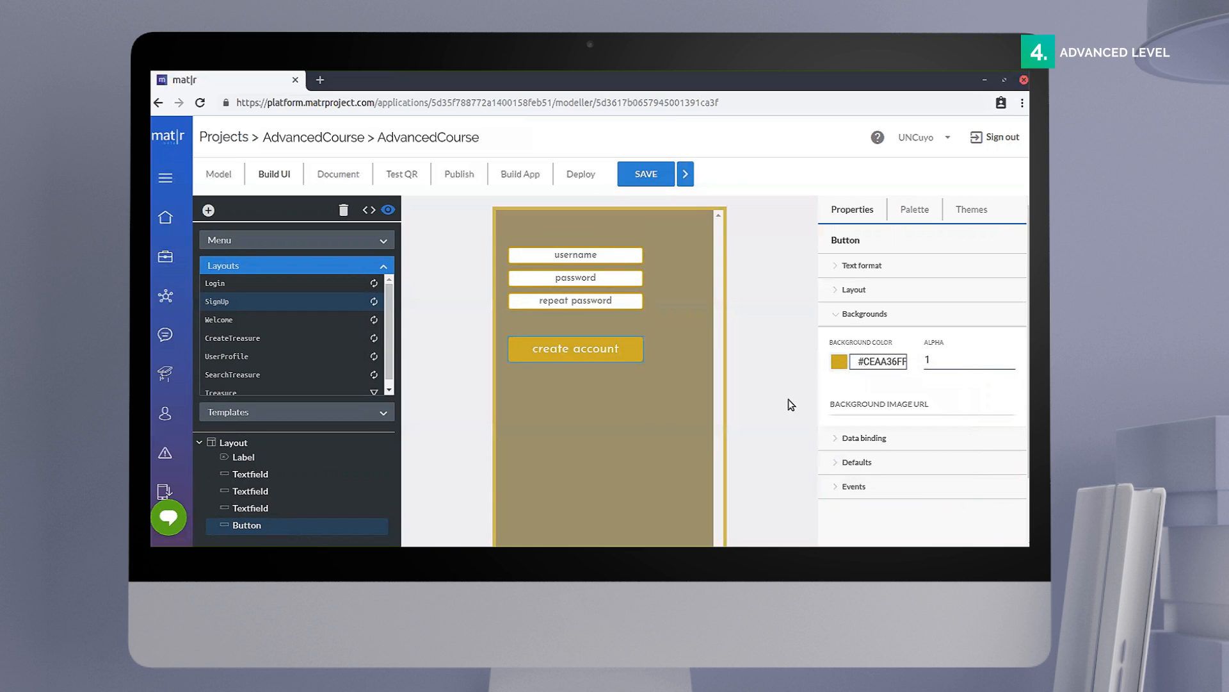
click(843, 315)
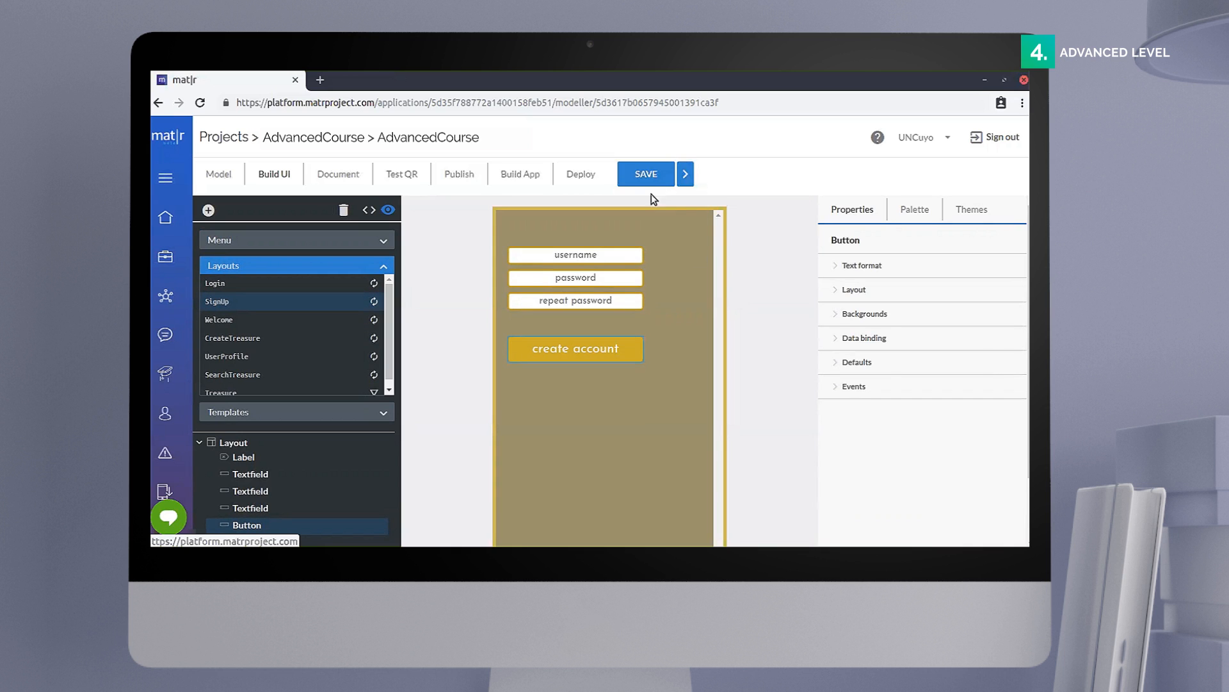
click(644, 177)
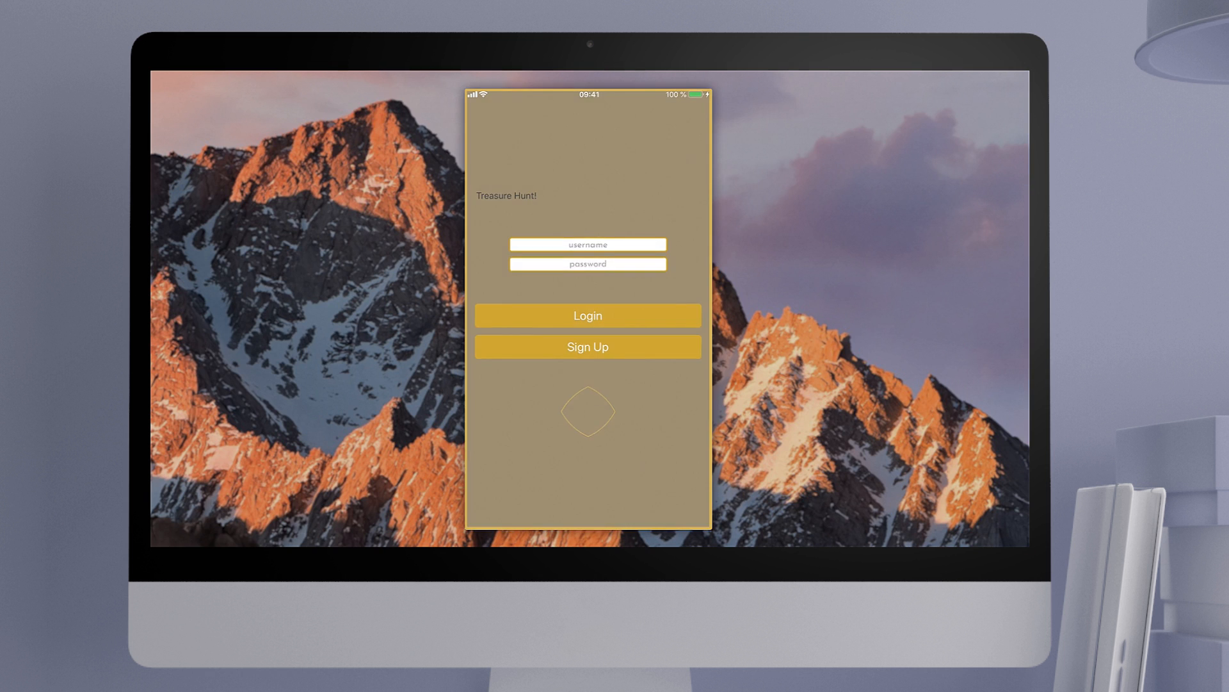
Step: In the running mobile app, log out from the user profile and open the Sign Up screen to check its styling
click(619, 515)
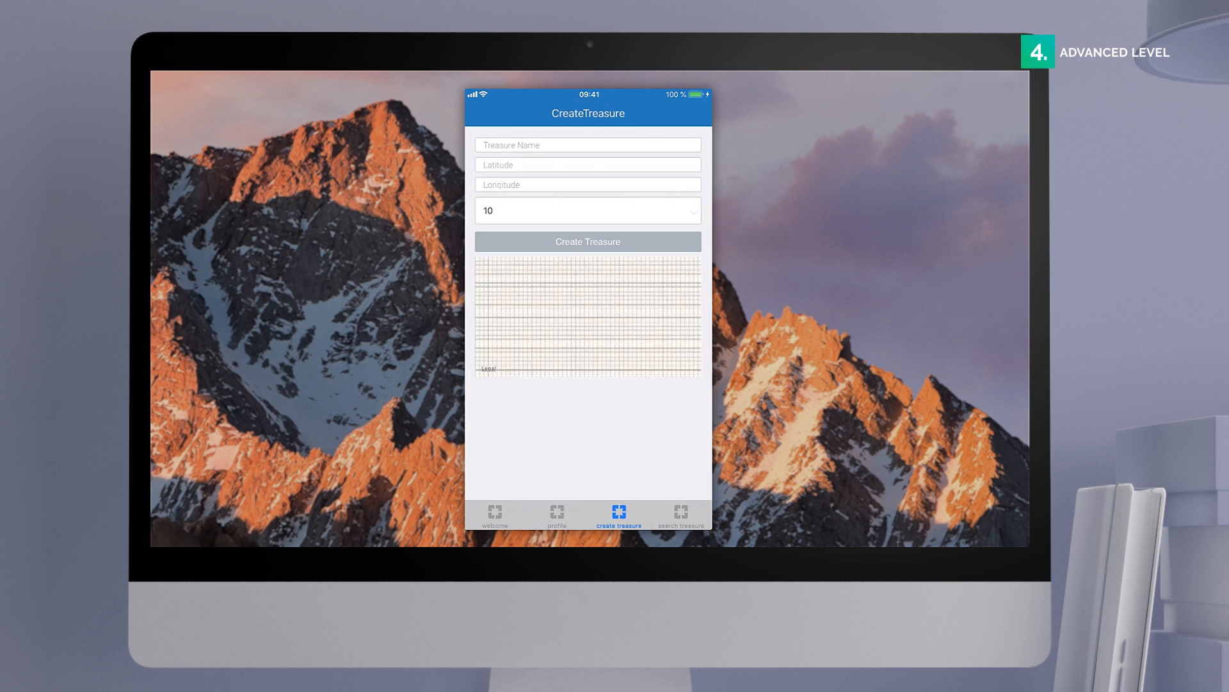
click(557, 516)
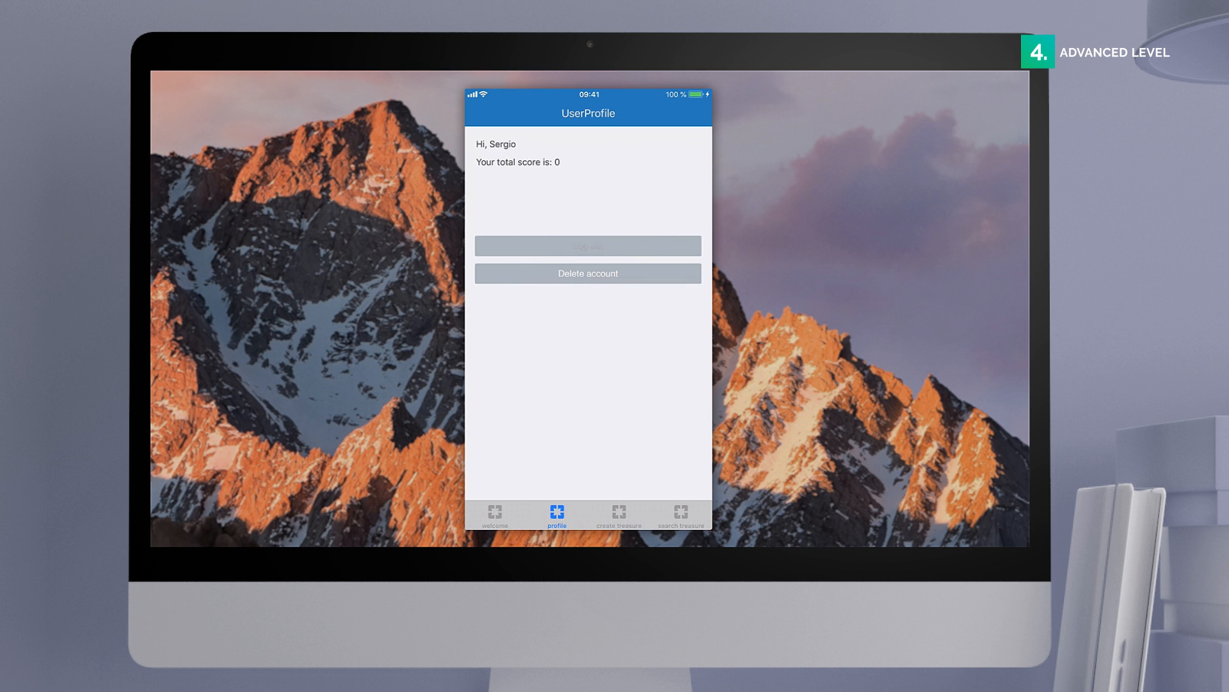
click(588, 246)
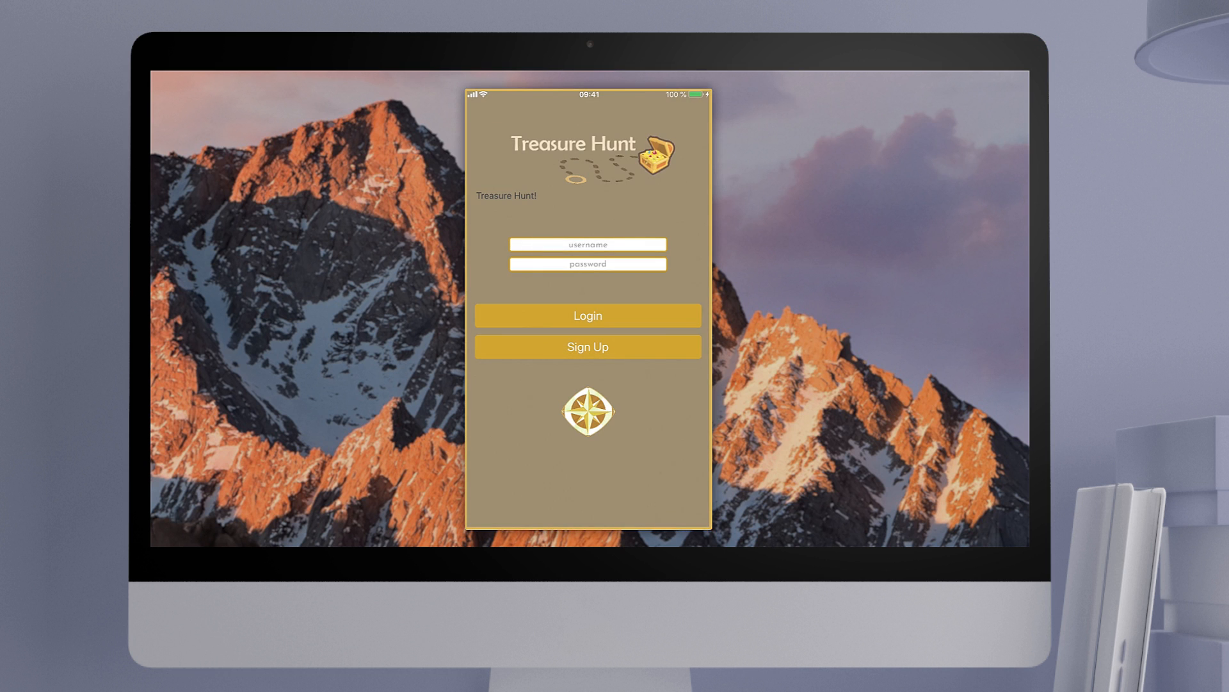
click(588, 346)
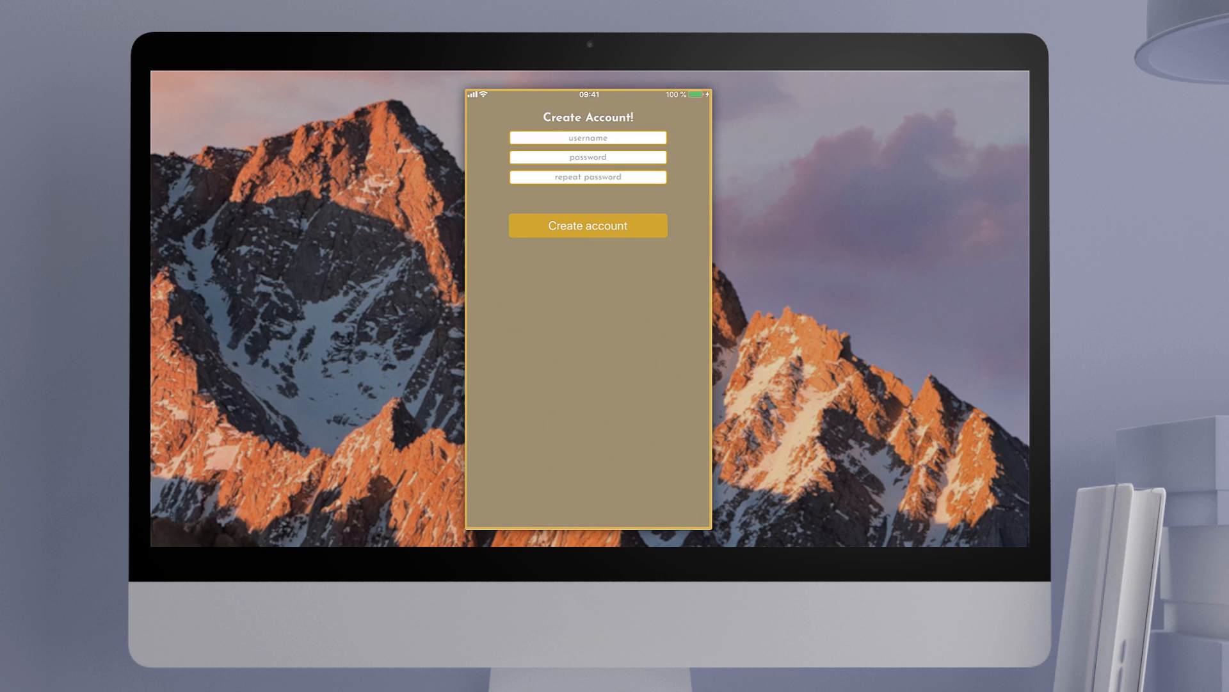